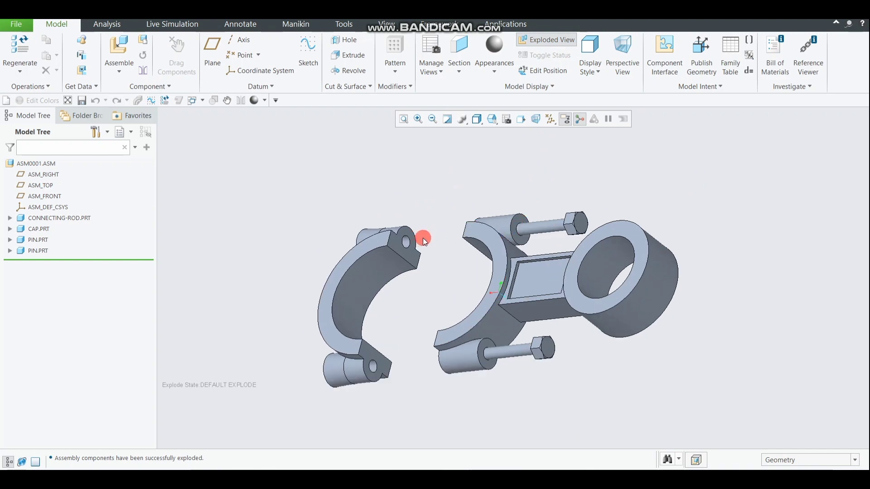
- Inspect the exploded connecting-rod assembly from several angles and turn off its exploded view
{"action": "scroll", "coordinate": [424, 238], "scroll_direction": "up", "scroll_amount": 5}
{"action": "middle_click_drag", "start_coordinate": [463, 238], "coordinate": [448, 136]}
{"action": "left_click", "coordinate": [412, 120]}
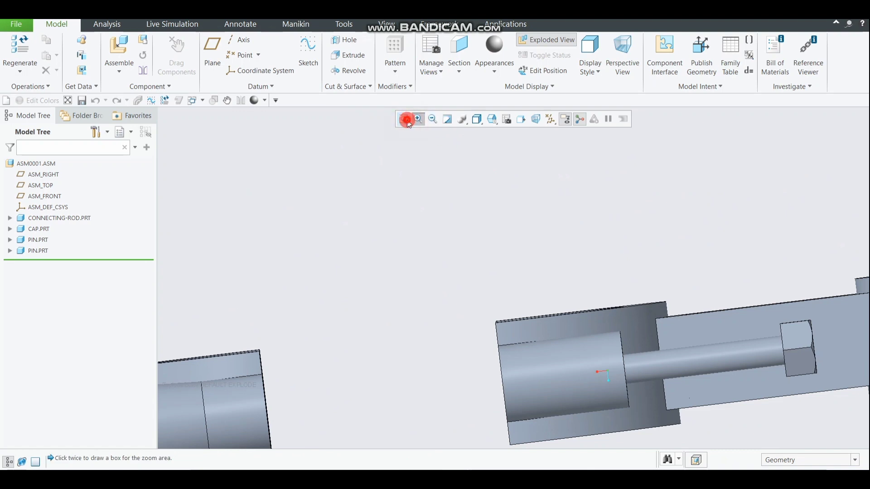
{"action": "middle_click_drag", "start_coordinate": [462, 180], "coordinate": [458, 213]}
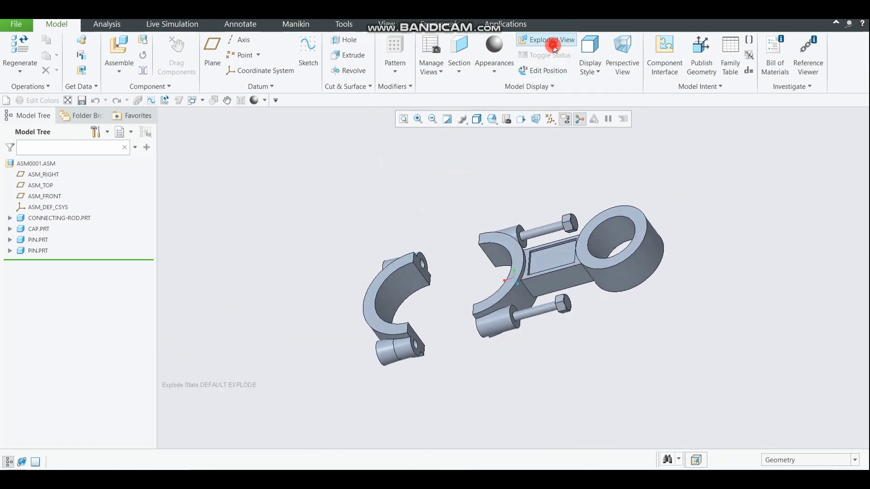
{"action": "left_click", "coordinate": [544, 40]}
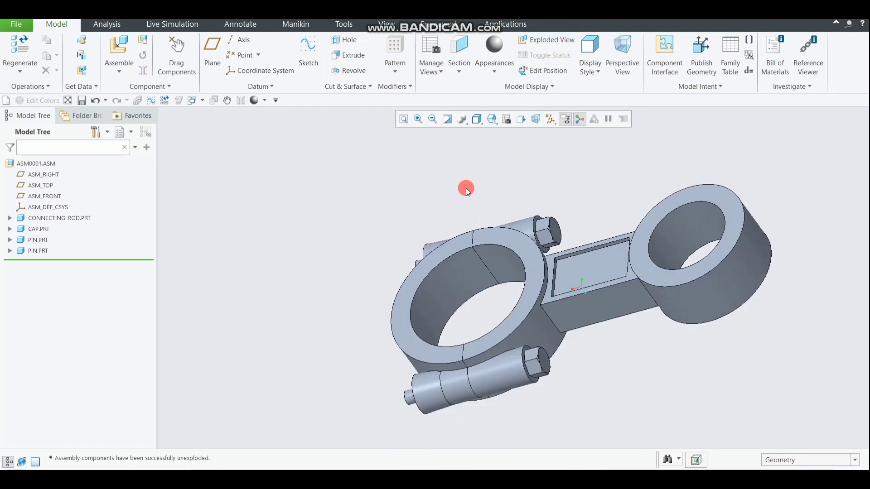
{"action": "scroll", "coordinate": [466, 188], "scroll_direction": "up", "scroll_amount": 3}
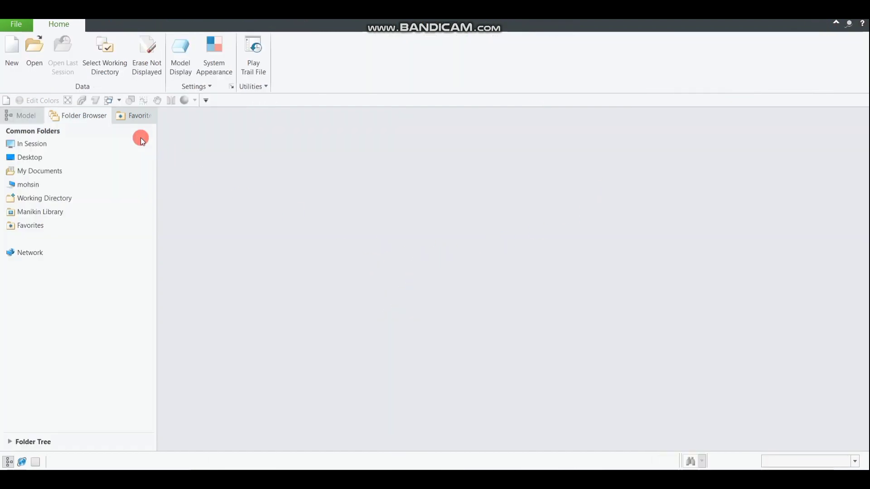
- Create a new solid part named prt0006 from the default template and start a sketch on the FRONT plane, viewed straight on
{"action": "left_click", "coordinate": [14, 54]}
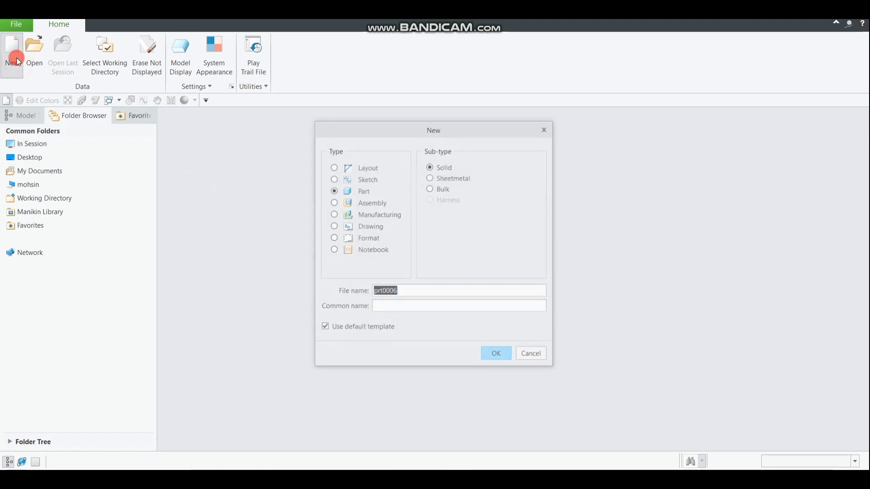
{"action": "left_click", "coordinate": [487, 357]}
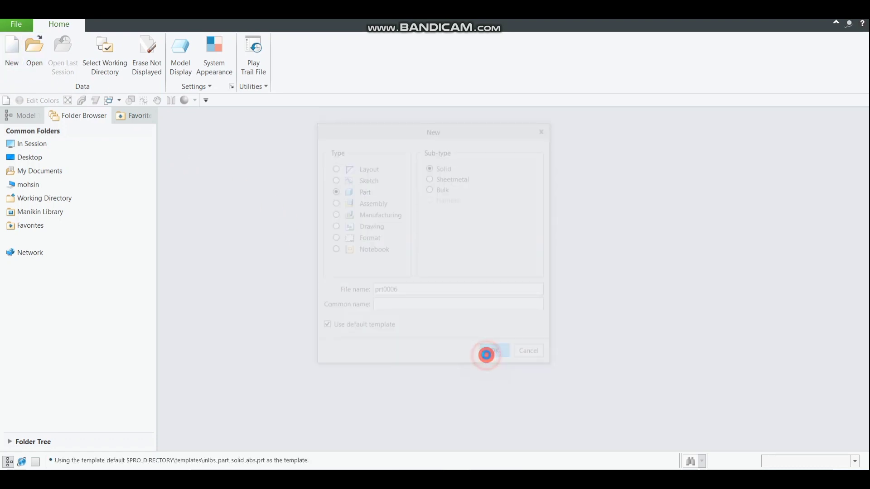
{"action": "left_click", "coordinate": [414, 260]}
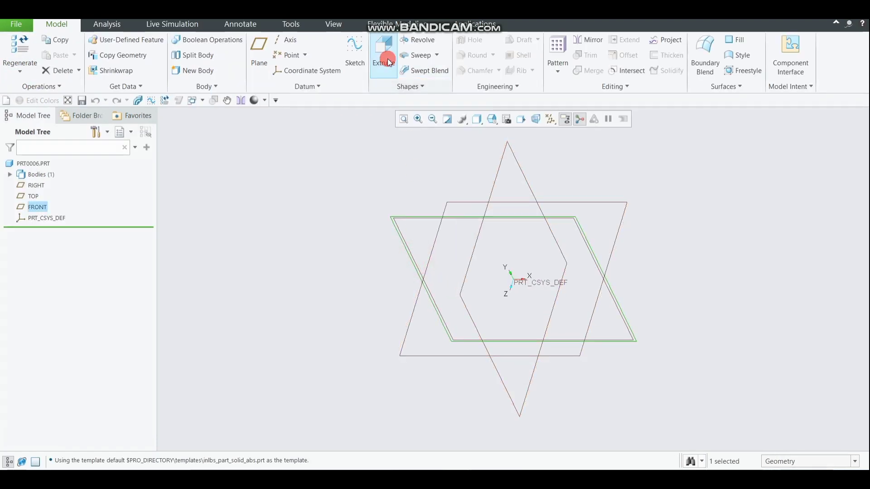
{"action": "left_click", "coordinate": [355, 53]}
{"action": "left_click", "coordinate": [538, 118]}
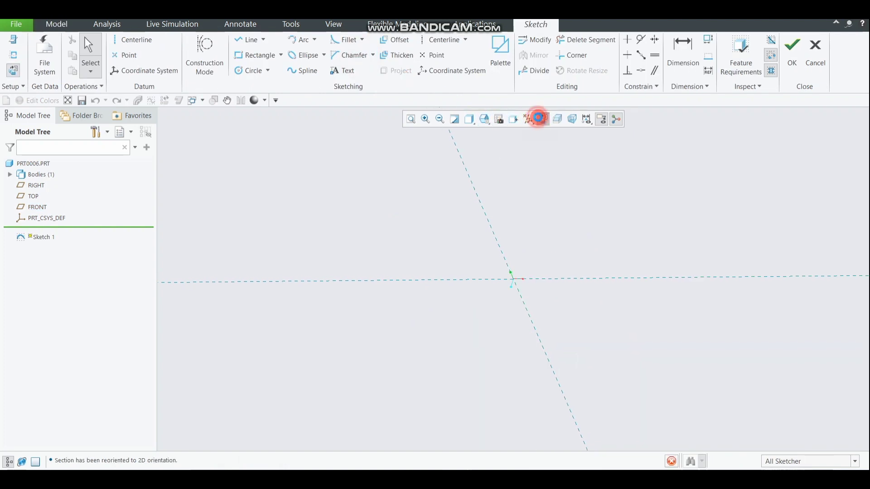
- Sketch a rectangle about 241 wide and 94 high, extending up and to the negative X side from the origin
{"action": "left_click", "coordinate": [254, 55]}
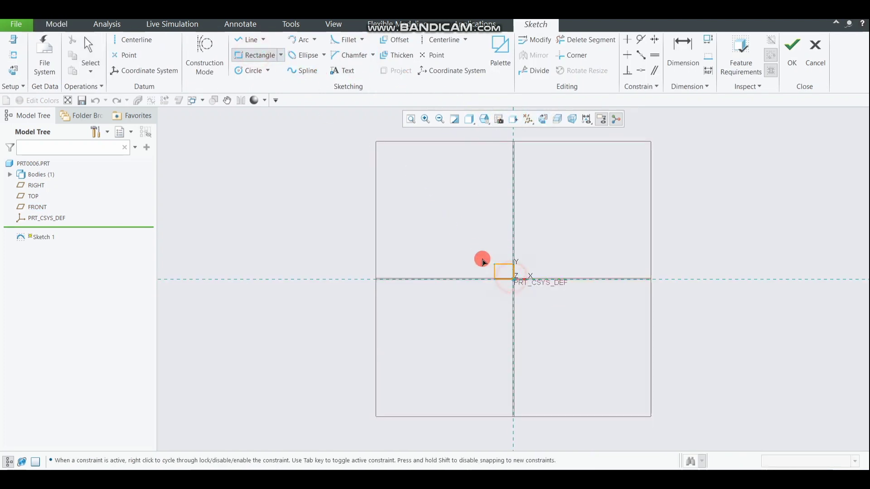
{"action": "left_click_drag", "start_coordinate": [483, 262], "coordinate": [383, 227]}
{"action": "middle_click", "coordinate": [380, 250]}
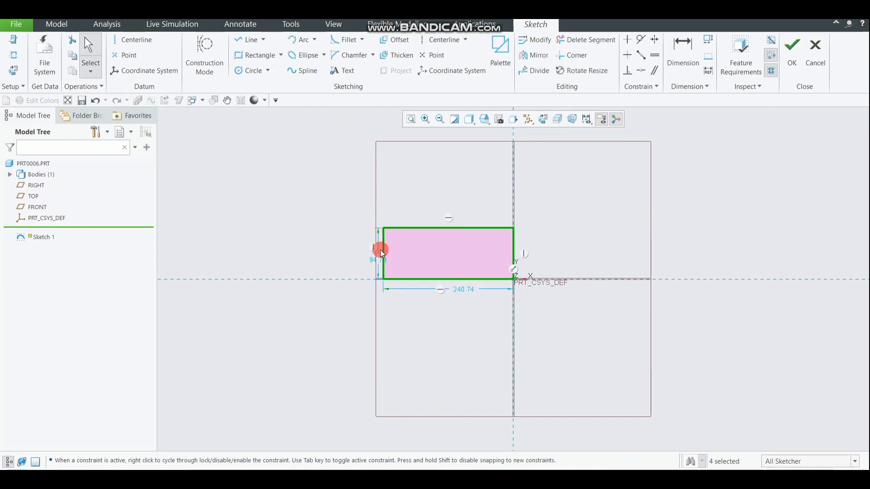
- Set the rectangle's height to 42 and its width to 160
{"action": "double_click", "coordinate": [376, 262]}
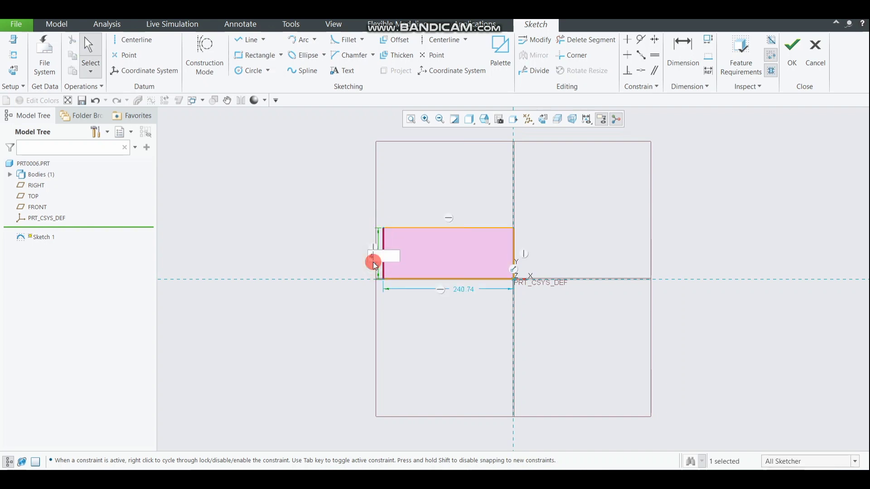
{"action": "type", "text": "42"}
{"action": "key", "text": "Return"}
{"action": "double_click", "coordinate": [466, 287]}
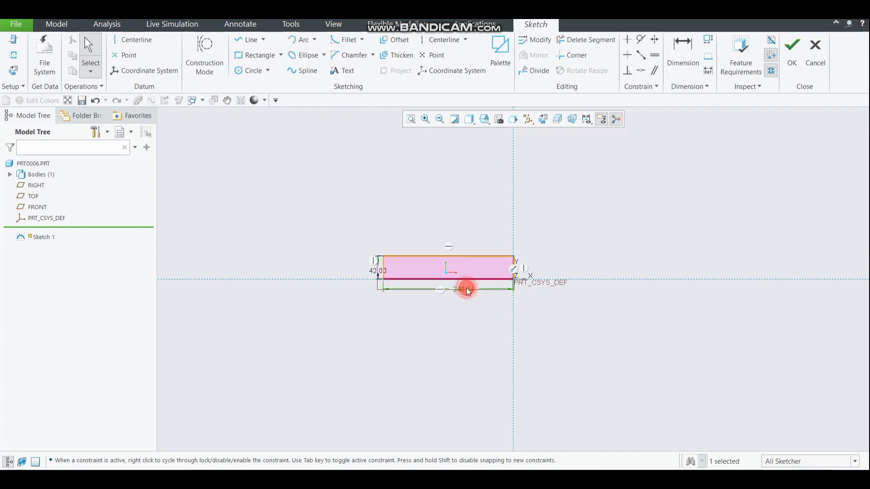
{"action": "type", "text": "160.00"}
{"action": "key", "text": "Return"}
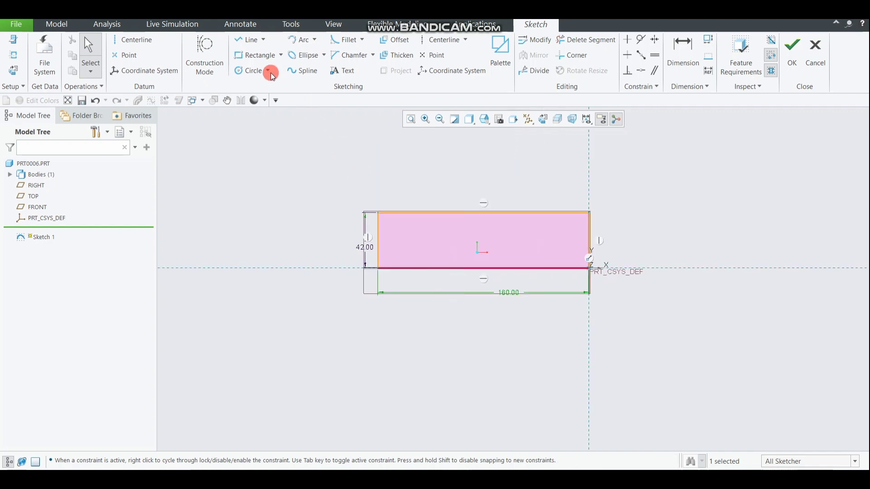
- Sketch a circle centred on the midpoint of the rectangle's left edge and set its diameter to 56
{"action": "left_click", "coordinate": [271, 73]}
{"action": "left_click", "coordinate": [378, 240]}
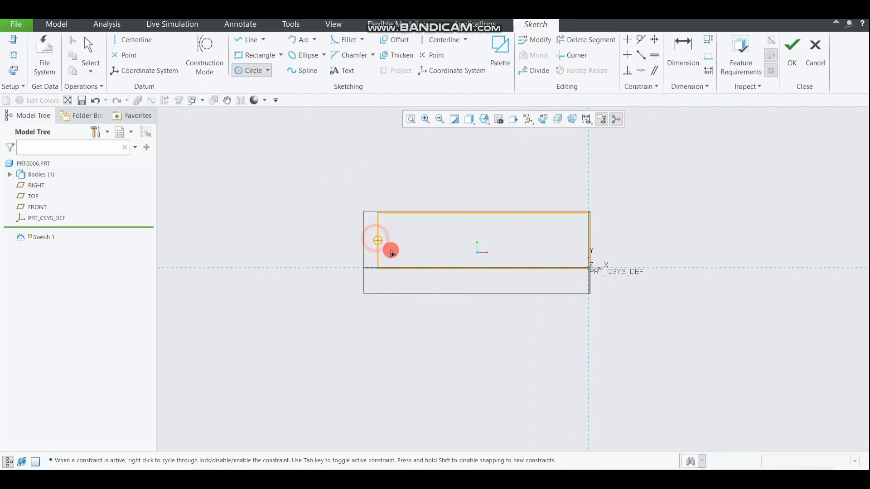
{"action": "left_click", "coordinate": [406, 269]}
{"action": "middle_click", "coordinate": [393, 249]}
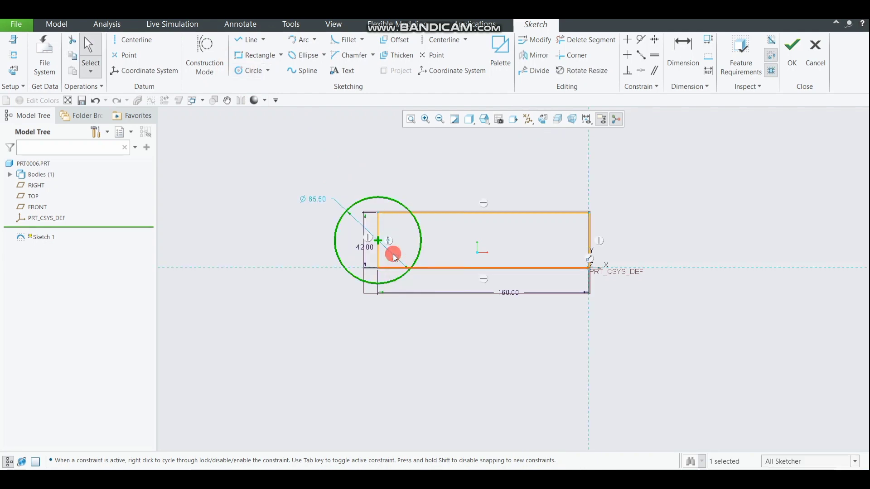
{"action": "double_click", "coordinate": [323, 203]}
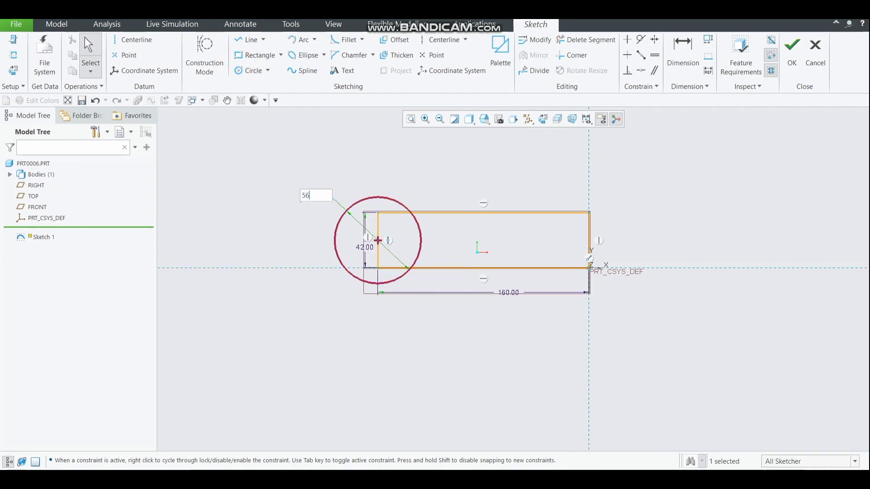
{"action": "key", "text": "Return"}
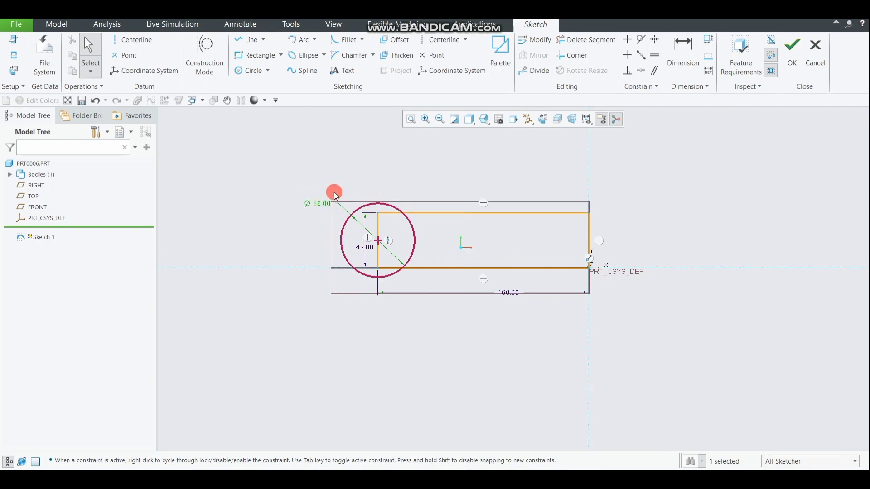
- Offset the 56 diameter circle outward by 14
{"action": "left_click", "coordinate": [391, 40]}
{"action": "left_click", "coordinate": [365, 202]}
{"action": "left_click", "coordinate": [389, 200]}
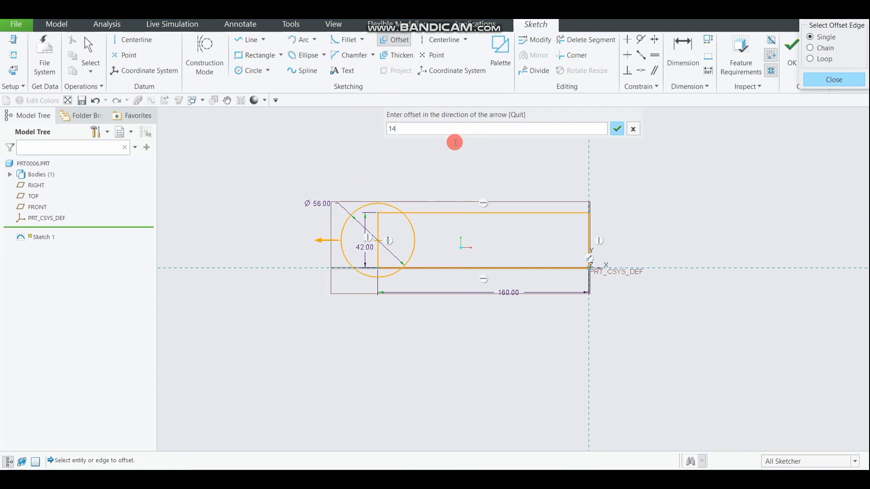
{"action": "key", "text": "Return"}
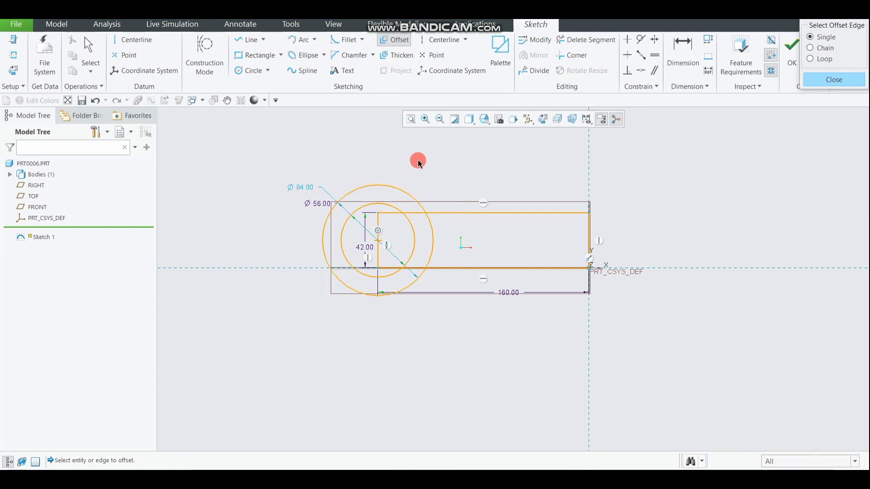
- Sketch a circle centred on the midpoint of the rectangle's right edge, equal in size to the outer left circle
{"action": "left_click", "coordinate": [253, 70]}
{"action": "left_click", "coordinate": [602, 255]}
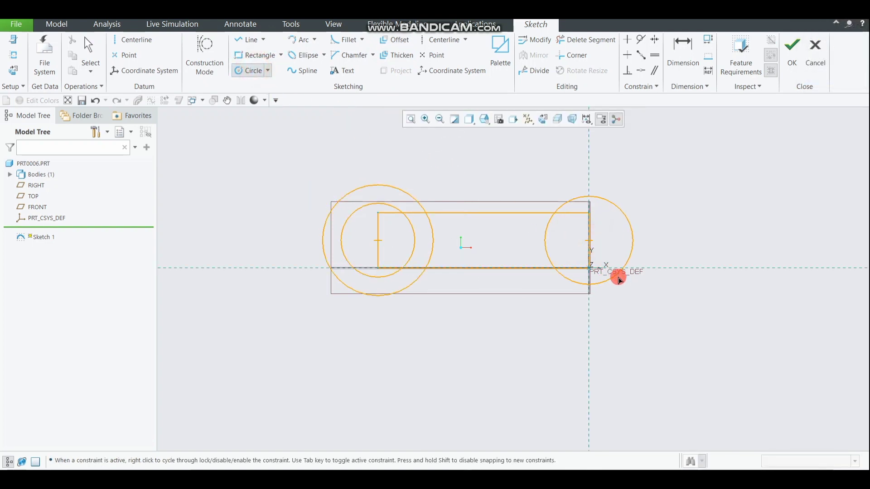
{"action": "left_click", "coordinate": [622, 284]}
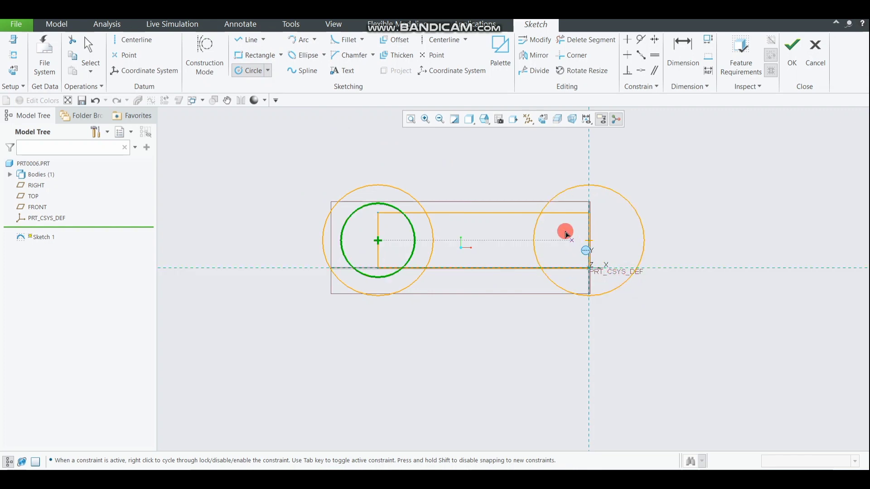
- Offset the right-hand circle outward by 14
{"action": "left_click", "coordinate": [394, 39]}
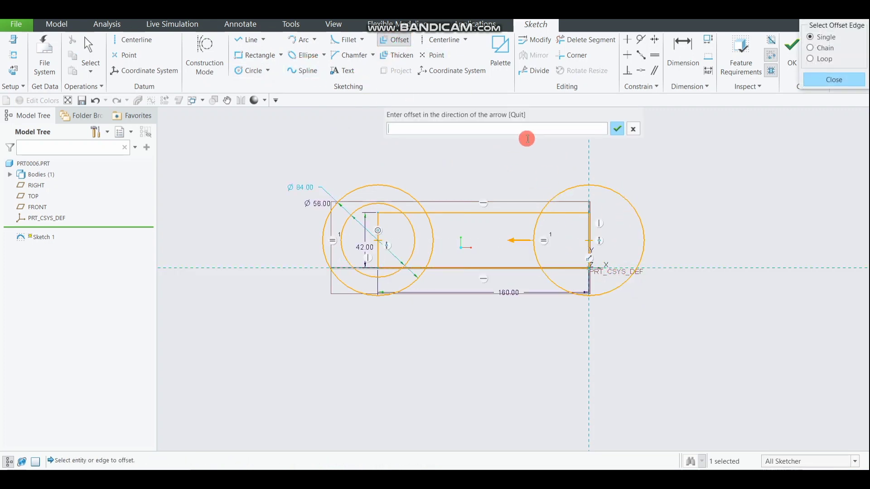
{"action": "type", "text": "14"}
{"action": "key", "text": "Return"}
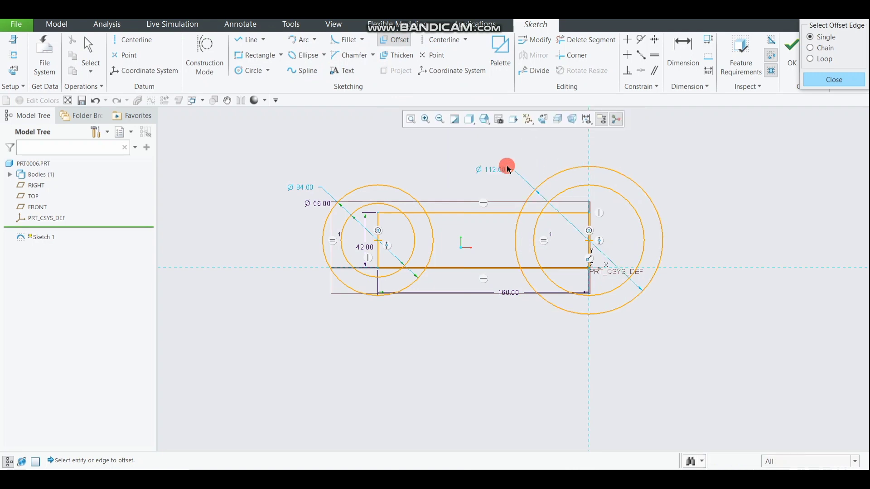
- Trim the rectangle lines inside the left rings and the outer circle's arc between the two shank lines
{"action": "left_click", "coordinate": [558, 47]}
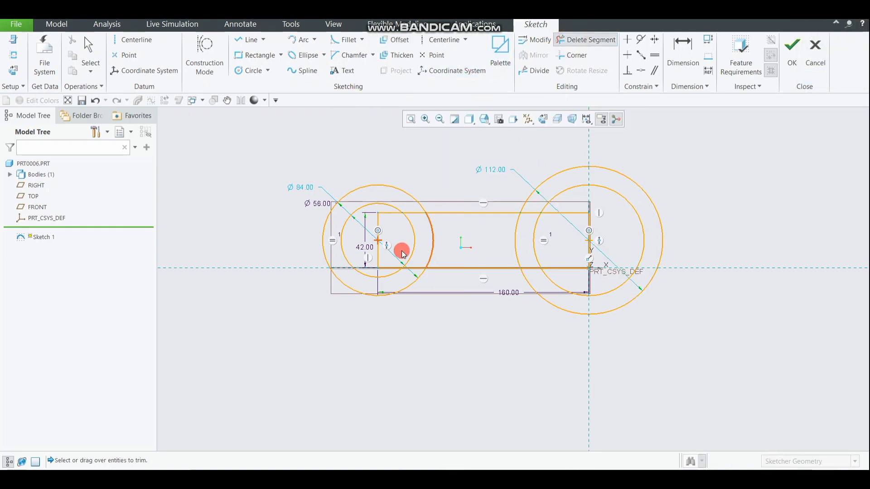
{"action": "mouse_move", "coordinate": [388, 249]}
{"action": "left_mouse_down"}
{"action": "mouse_move", "coordinate": [371, 241]}
{"action": "mouse_move", "coordinate": [388, 233]}
{"action": "left_mouse_up"}
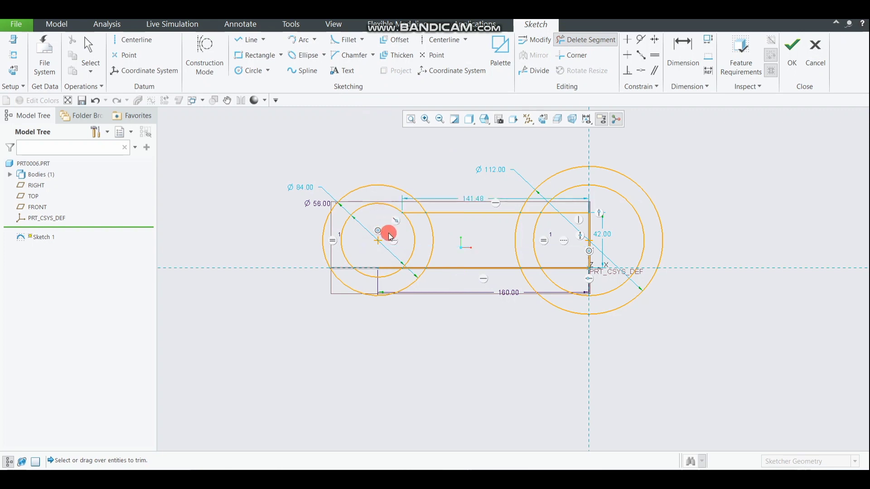
{"action": "left_click_drag", "start_coordinate": [388, 268], "coordinate": [389, 269]}
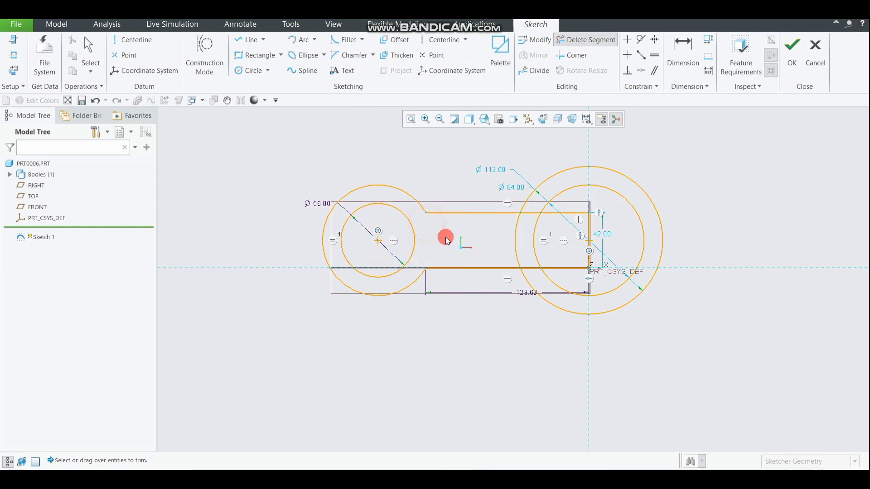
- Draw a vertical line through the centre of the right circles, spanning the outer circle from top to bottom
{"action": "left_click", "coordinate": [249, 39]}
{"action": "left_click", "coordinate": [588, 168]}
{"action": "left_click", "coordinate": [589, 313]}
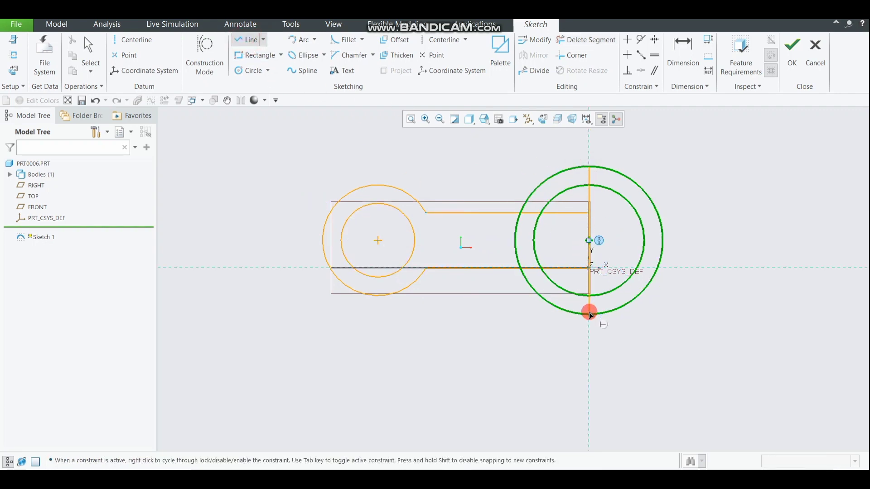
{"action": "middle_click", "coordinate": [589, 313]}
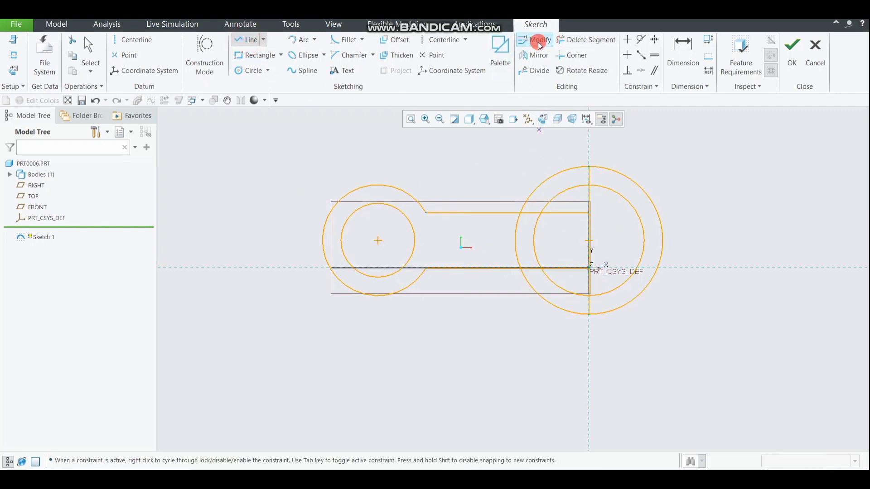
- Trim the right end to a half ring joined to the shank by removing the right-hand arcs and inner lines, and finish the sketch
{"action": "left_click", "coordinate": [584, 48]}
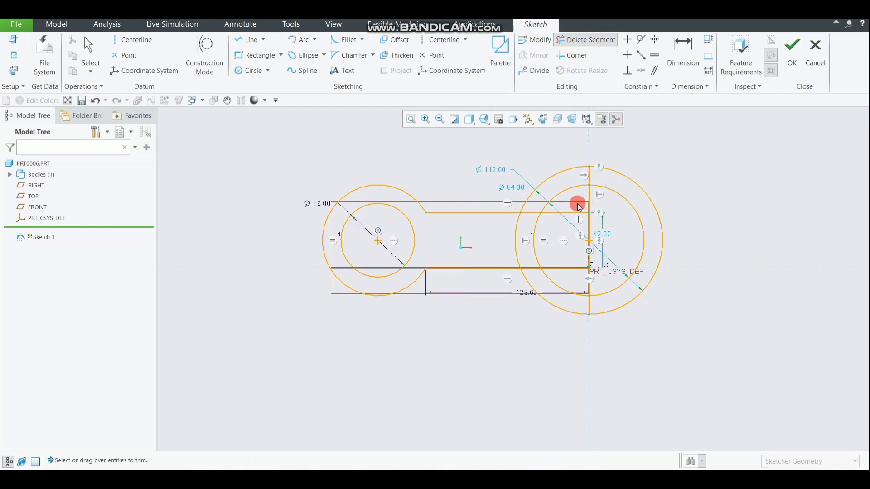
{"action": "left_click_drag", "start_coordinate": [578, 219], "coordinate": [579, 266]}
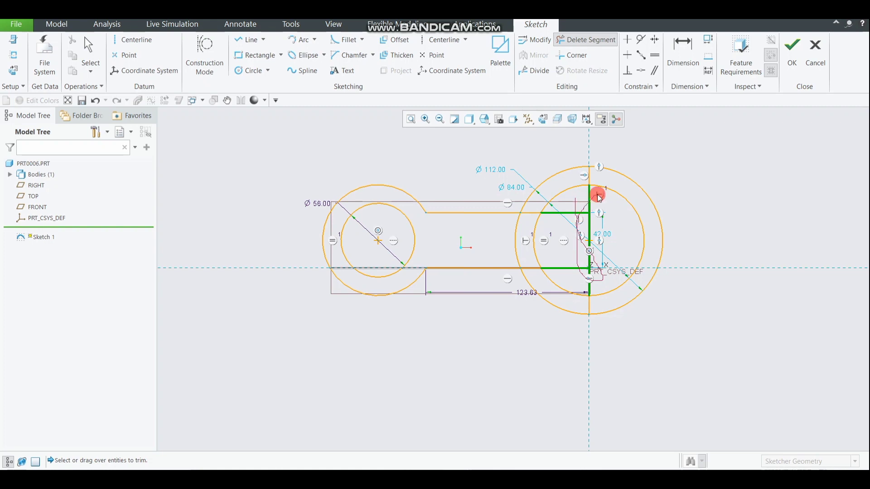
{"action": "mouse_move", "coordinate": [599, 198]}
{"action": "left_mouse_down"}
{"action": "mouse_move", "coordinate": [608, 203]}
{"action": "mouse_move", "coordinate": [596, 233]}
{"action": "mouse_move", "coordinate": [574, 241]}
{"action": "left_mouse_up"}
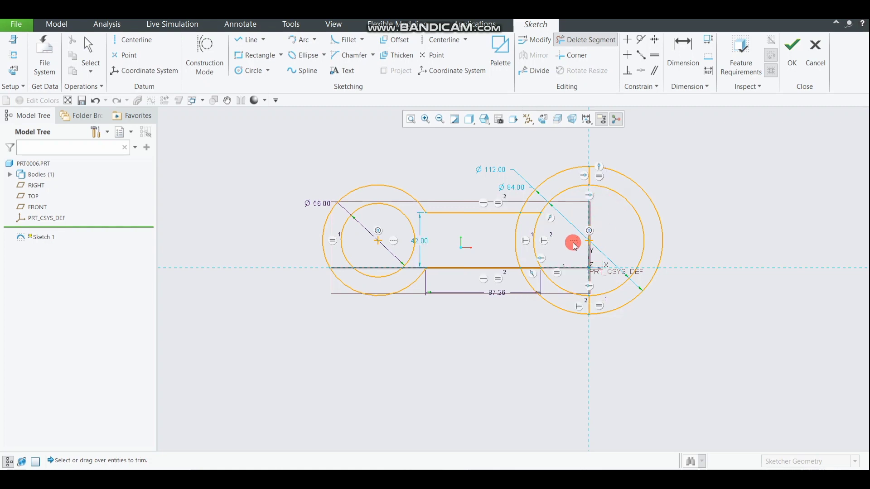
{"action": "mouse_move", "coordinate": [619, 164]}
{"action": "left_mouse_down"}
{"action": "mouse_move", "coordinate": [612, 247]}
{"action": "mouse_move", "coordinate": [626, 319]}
{"action": "left_mouse_up"}
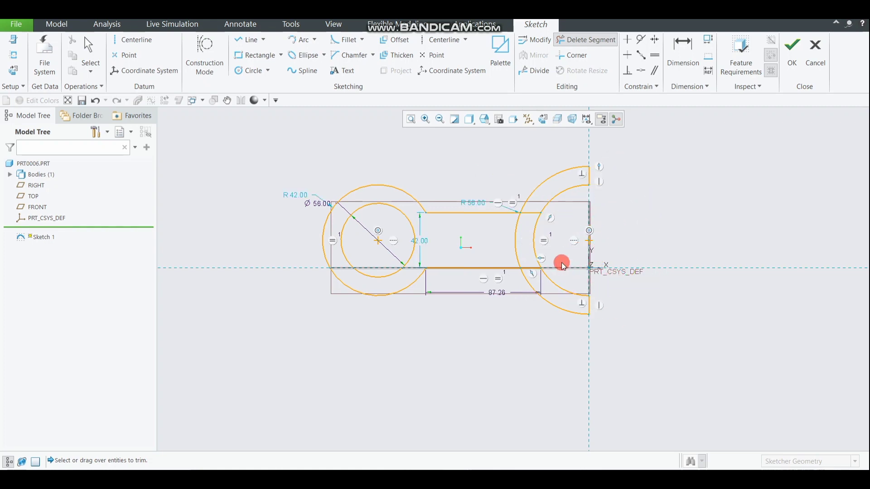
{"action": "left_click", "coordinate": [530, 269]}
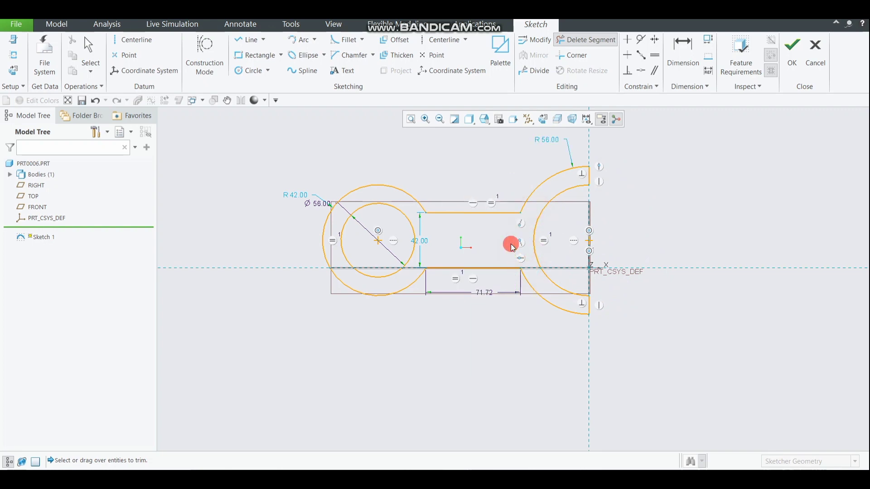
{"action": "left_click", "coordinate": [788, 58]}
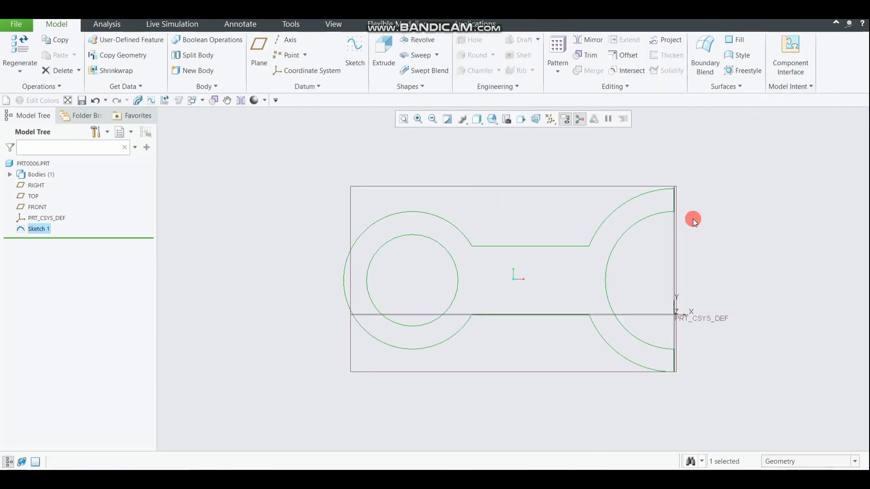
- Extrude the connecting-rod profile as a solid, symmetrically about its sketch plane, to a depth of 30
{"action": "left_click", "coordinate": [383, 54]}
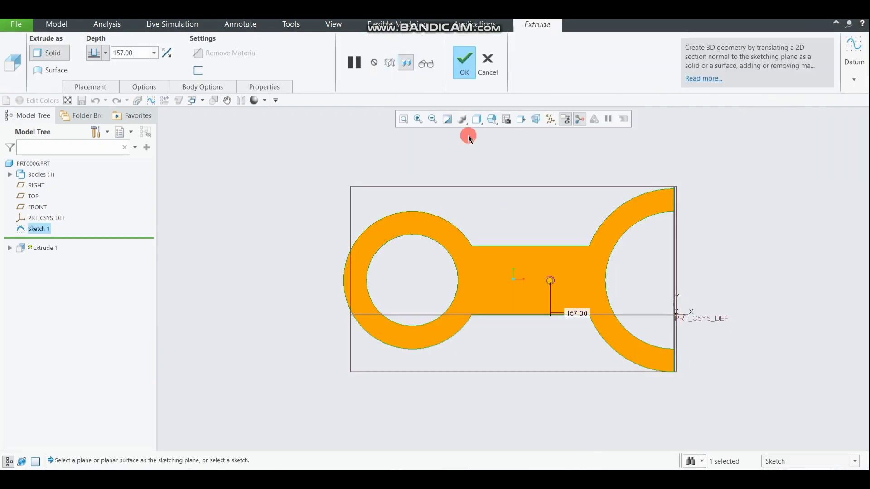
{"action": "middle_click_drag", "start_coordinate": [496, 176], "coordinate": [494, 165]}
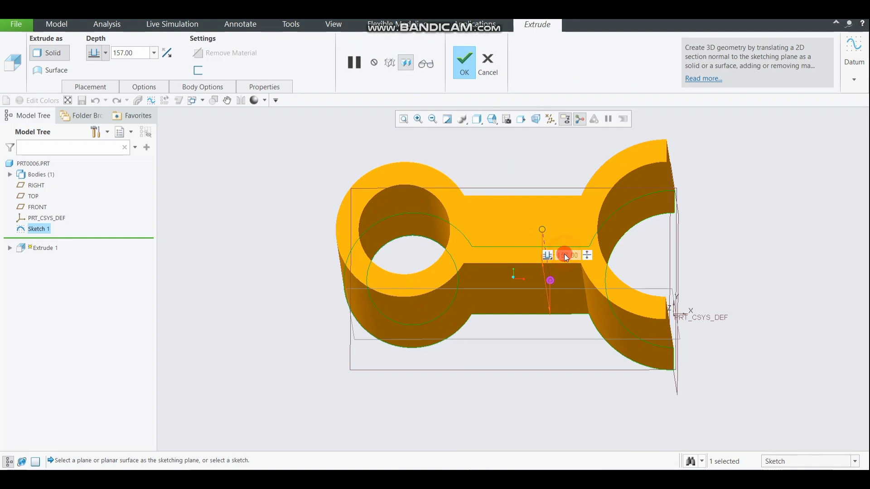
{"action": "double_click", "coordinate": [566, 257]}
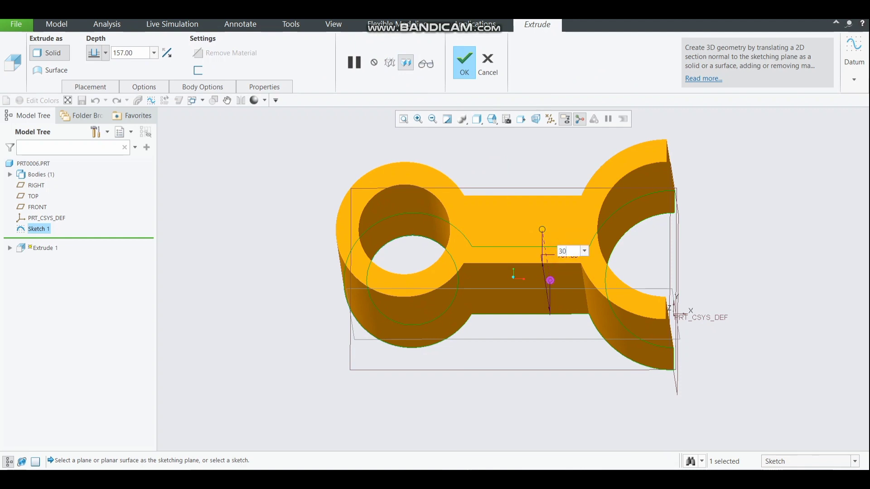
{"action": "key", "text": "Return"}
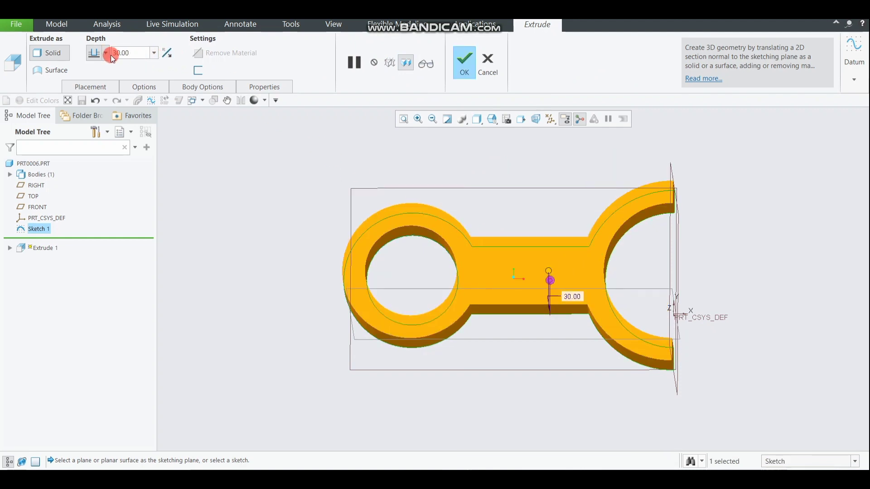
{"action": "left_click", "coordinate": [102, 61]}
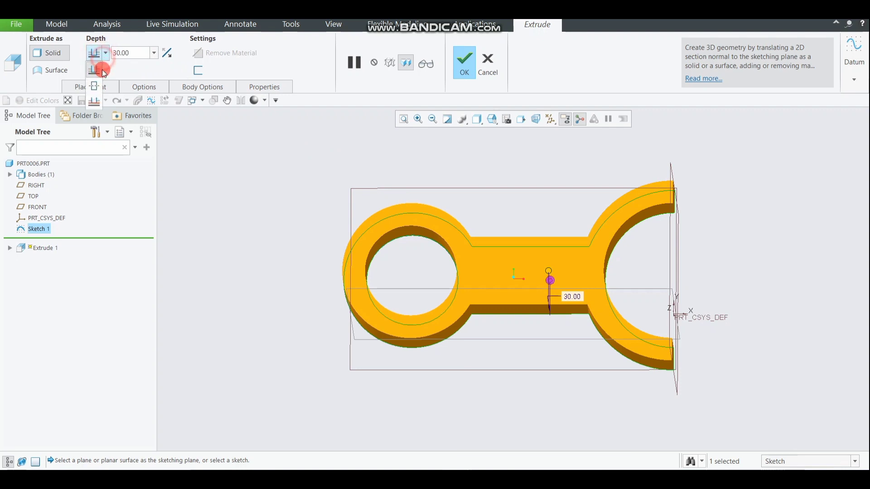
{"action": "left_click", "coordinate": [96, 76]}
{"action": "middle_click_drag", "start_coordinate": [516, 250], "coordinate": [507, 195]}
{"action": "left_click", "coordinate": [465, 69]}
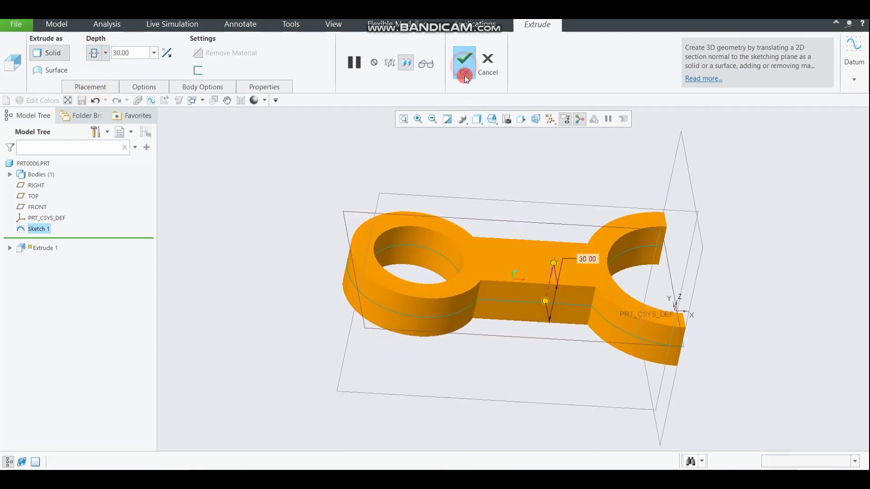
- Start a sketch on the rod's flat face and draw two concentric circles along the full ring's inner and outer edges
{"action": "left_click", "coordinate": [495, 261]}
{"action": "left_click", "coordinate": [354, 61]}
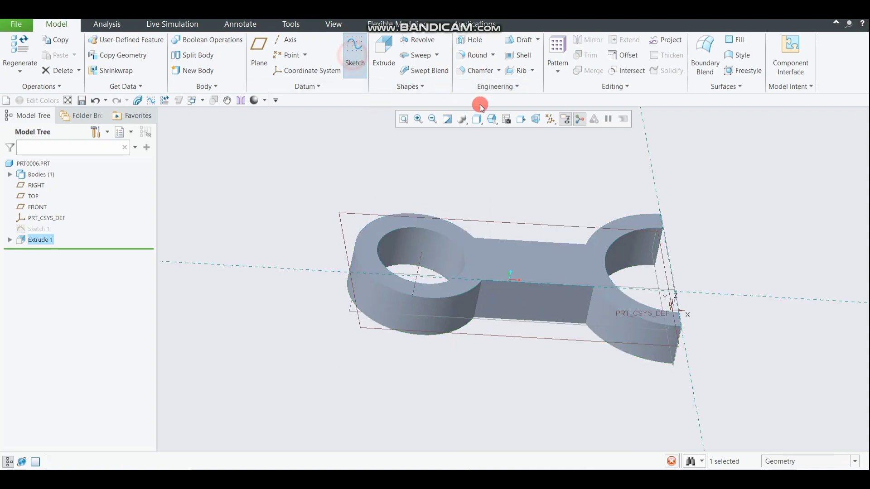
{"action": "left_click", "coordinate": [543, 118]}
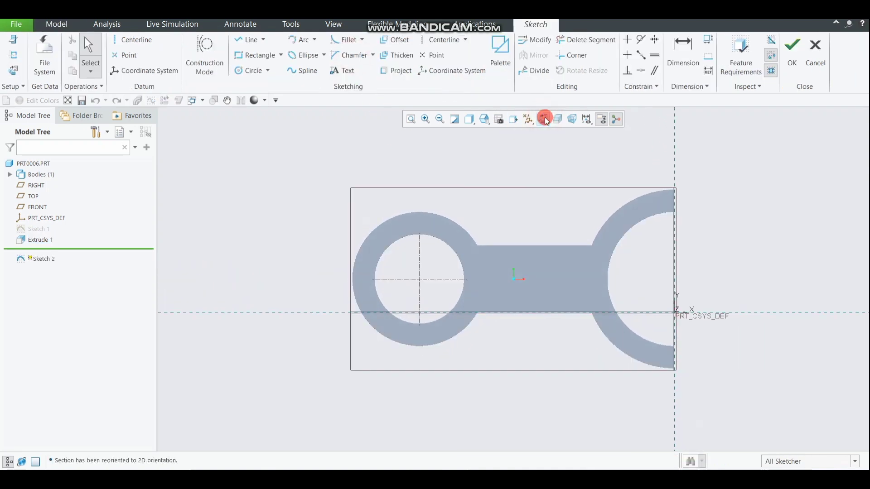
{"action": "left_click", "coordinate": [249, 70]}
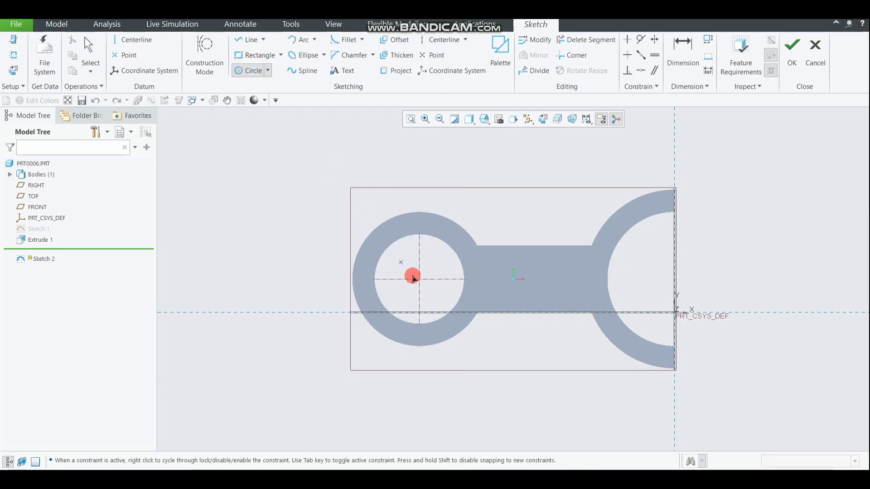
{"action": "left_click_drag", "start_coordinate": [418, 279], "coordinate": [447, 317]}
{"action": "left_click", "coordinate": [424, 286]}
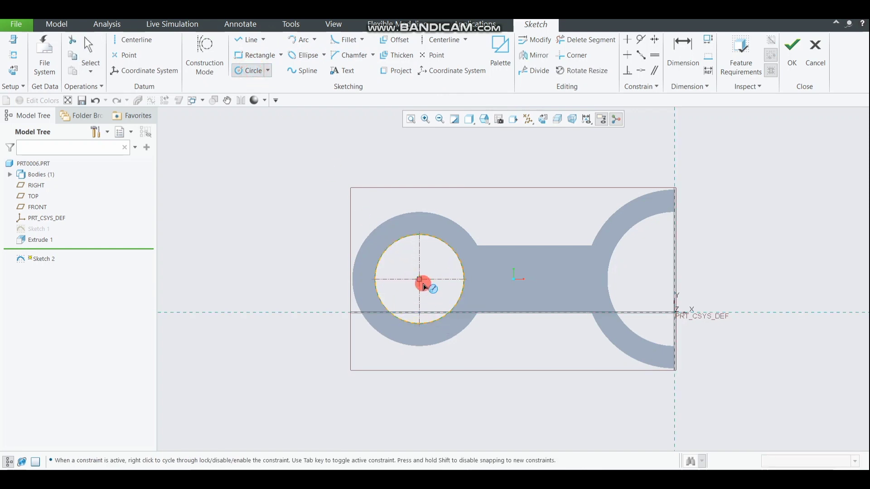
{"action": "left_click_drag", "start_coordinate": [423, 284], "coordinate": [452, 334]}
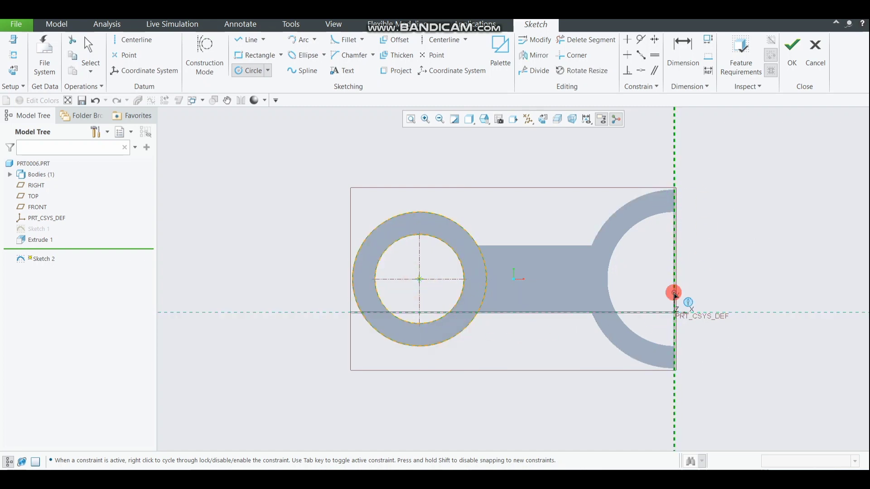
- Draw two concentric circles matching the half ring's outer and inner edges, centred on the vertical reference
{"action": "left_click", "coordinate": [674, 280]}
{"action": "left_click_drag", "start_coordinate": [675, 270], "coordinate": [652, 194]}
{"action": "left_click", "coordinate": [674, 272]}
{"action": "left_click_drag", "start_coordinate": [676, 274], "coordinate": [657, 219]}
- Draw a vertical line across the half ring's open end, from the outer circle's highest to its lowest point
{"action": "left_click", "coordinate": [243, 40]}
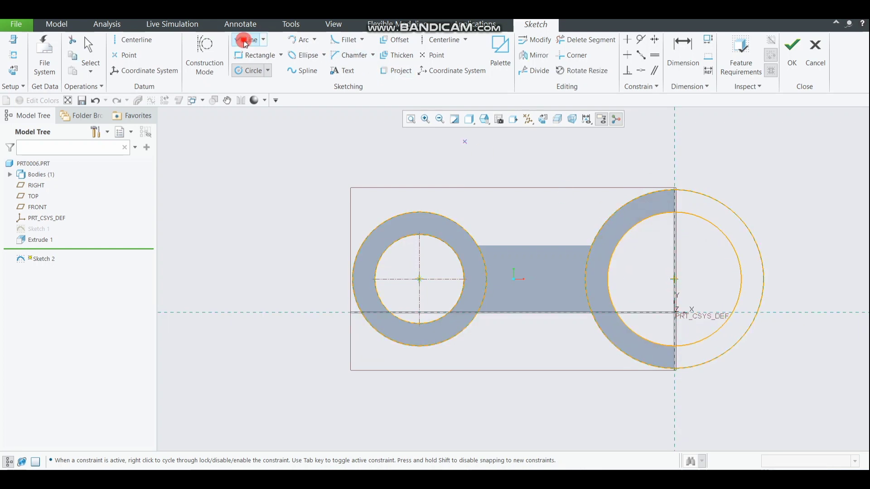
{"action": "left_click", "coordinate": [675, 189]}
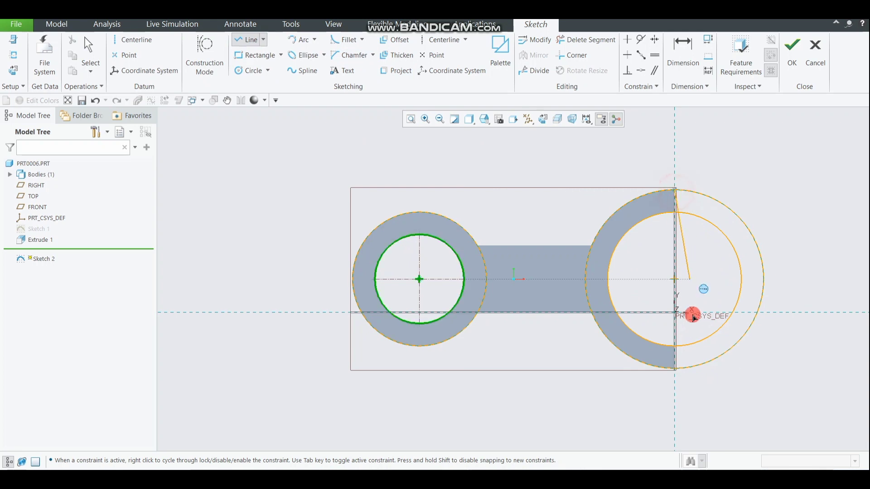
{"action": "left_click", "coordinate": [675, 368]}
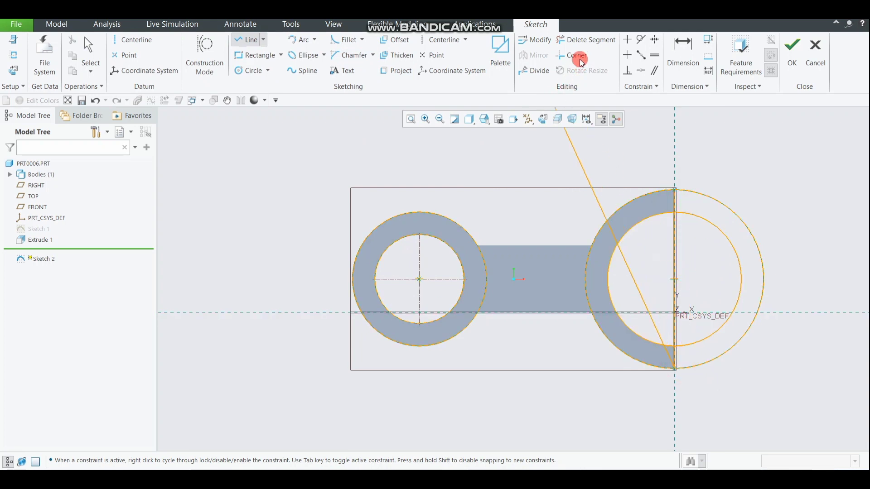
- Trim the arcs beyond the vertical line and its portion across the bore, leaving a closed half ring, and finish the sketch
{"action": "left_click", "coordinate": [584, 40]}
{"action": "mouse_move", "coordinate": [702, 154]}
{"action": "left_mouse_down"}
{"action": "mouse_move", "coordinate": [719, 329]}
{"action": "mouse_move", "coordinate": [689, 319]}
{"action": "left_mouse_up"}
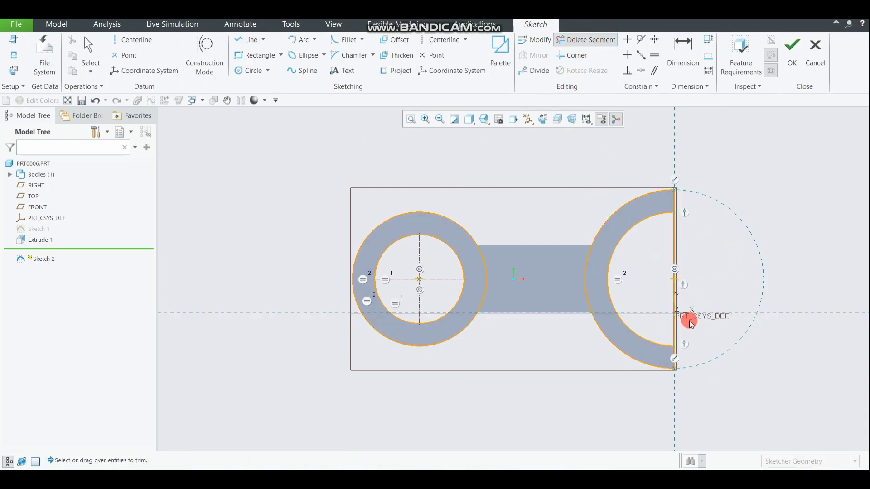
{"action": "left_click_drag", "start_coordinate": [704, 252], "coordinate": [706, 255]}
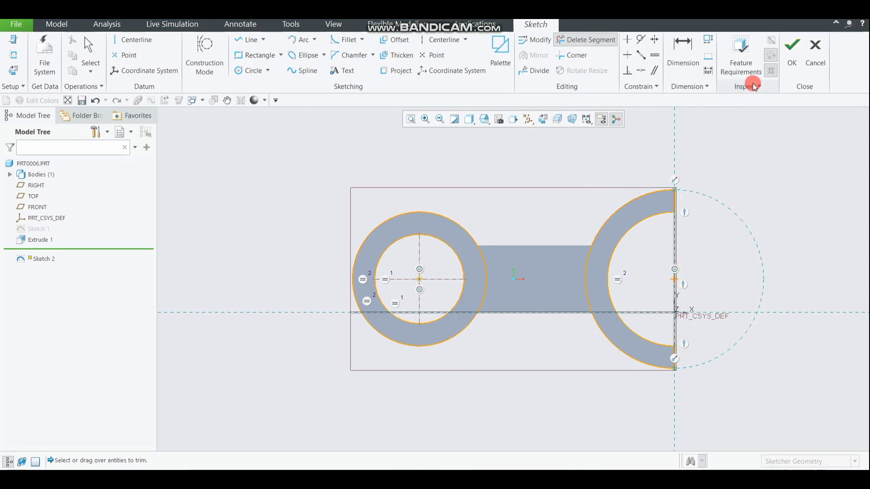
{"action": "left_click", "coordinate": [791, 46]}
- Extrude the ring and half-ring sketch outward from the face by 5 to form raised bosses
{"action": "left_click", "coordinate": [380, 51]}
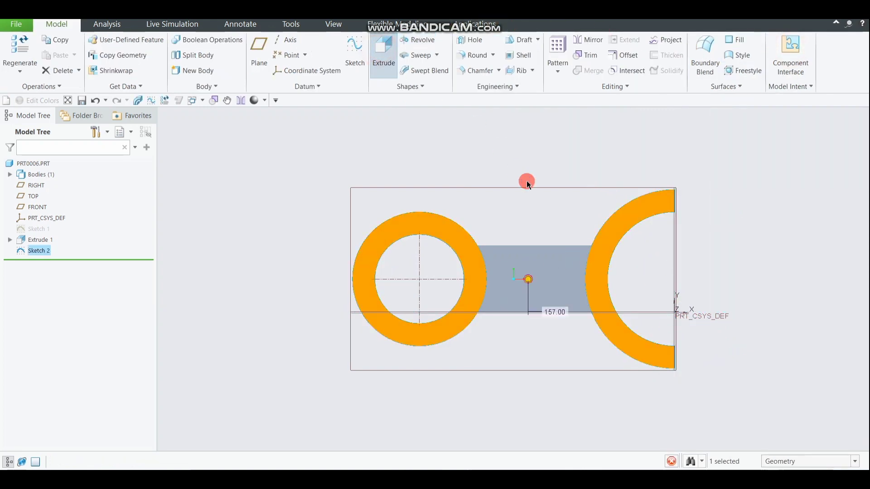
{"action": "middle_click_drag", "start_coordinate": [529, 184], "coordinate": [543, 176]}
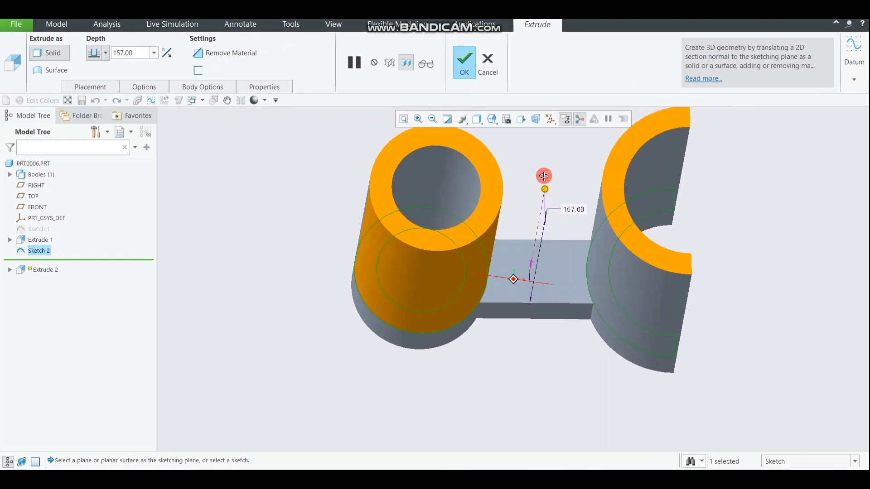
{"action": "double_click", "coordinate": [573, 213]}
{"action": "left_click", "coordinate": [568, 208]}
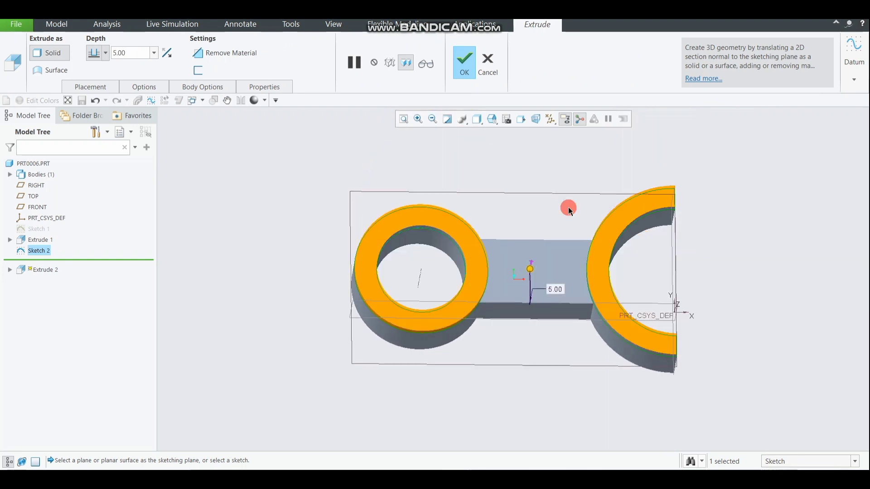
{"action": "middle_click_drag", "start_coordinate": [543, 221], "coordinate": [541, 187]}
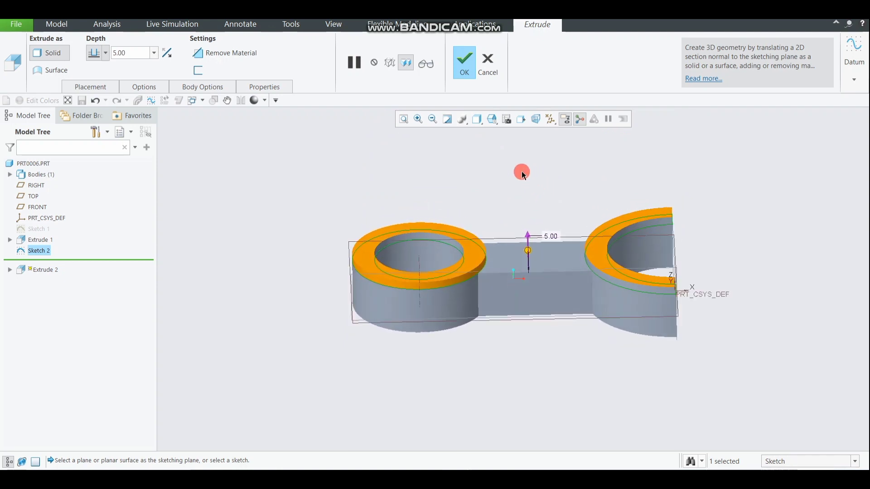
{"action": "left_click", "coordinate": [463, 72]}
- Mirror the raised ring extrusion to the rod's opposite face about the datum plane at mid-thickness
{"action": "left_click", "coordinate": [589, 45]}
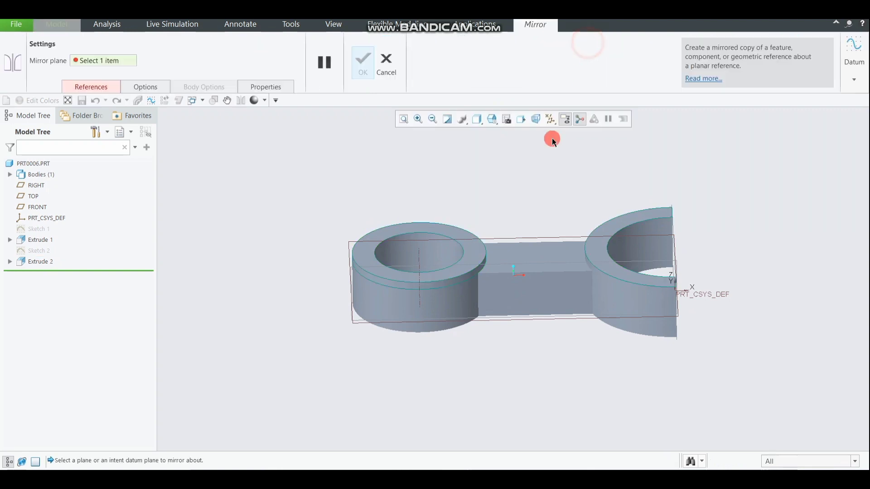
{"action": "middle_click_drag", "start_coordinate": [466, 212], "coordinate": [540, 245]}
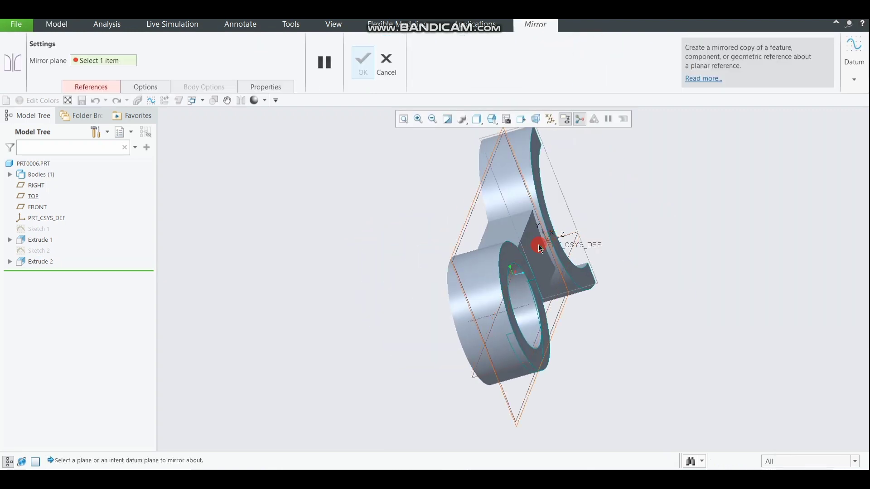
{"action": "left_click", "coordinate": [460, 244]}
{"action": "middle_click_drag", "start_coordinate": [394, 209], "coordinate": [426, 231]}
{"action": "left_click", "coordinate": [360, 73]}
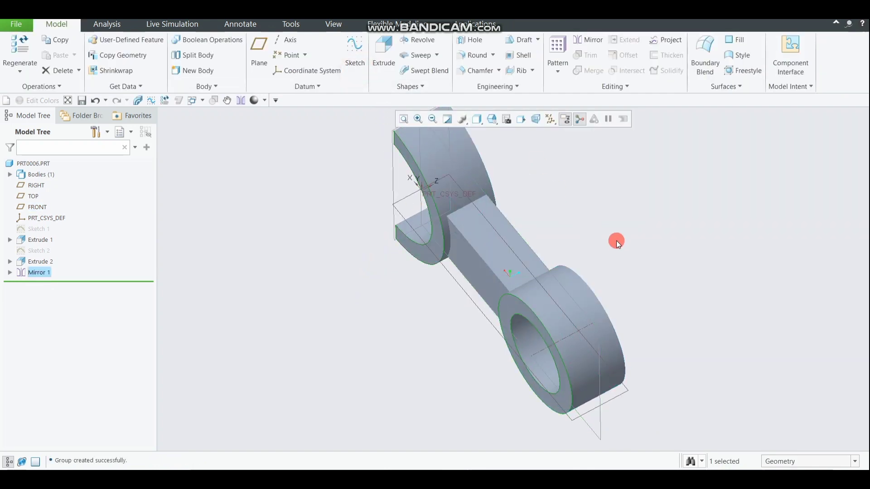
- Sketch a closed rectangle on the shank's flat face, slightly inside its edges and between the two rings, and finish the sketch
{"action": "middle_click_drag", "start_coordinate": [615, 240], "coordinate": [545, 259]}
{"action": "left_click", "coordinate": [545, 258]}
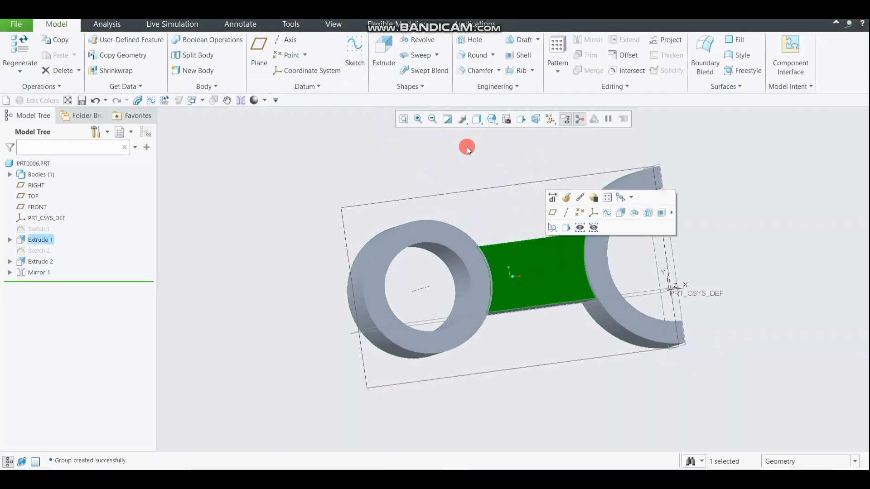
{"action": "left_click", "coordinate": [354, 50]}
{"action": "left_click", "coordinate": [545, 120]}
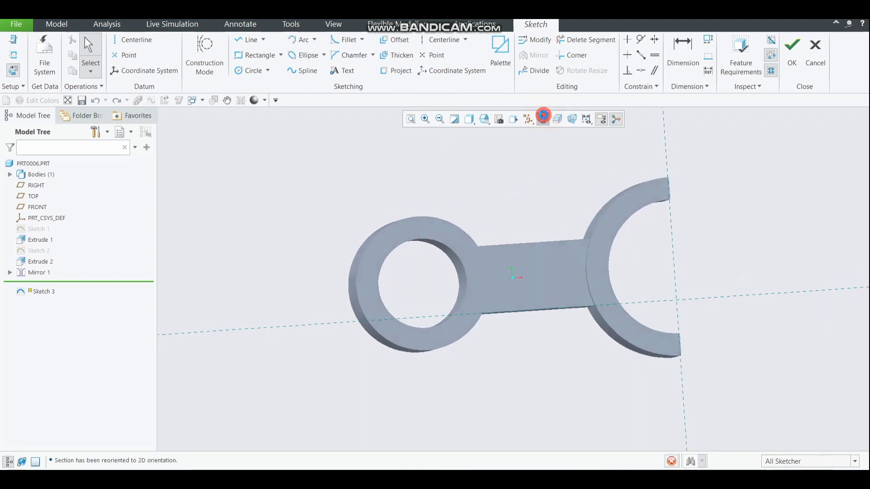
{"action": "left_click", "coordinate": [243, 36]}
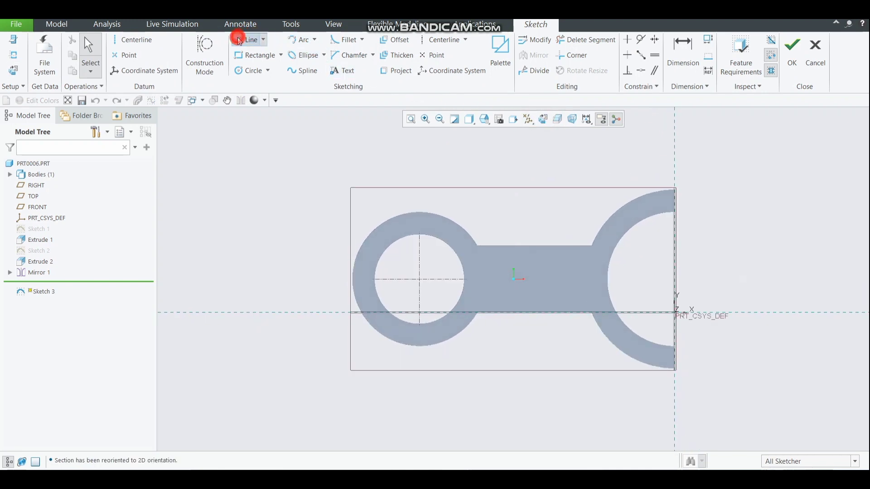
{"action": "left_click", "coordinate": [484, 262]}
{"action": "left_click", "coordinate": [491, 252]}
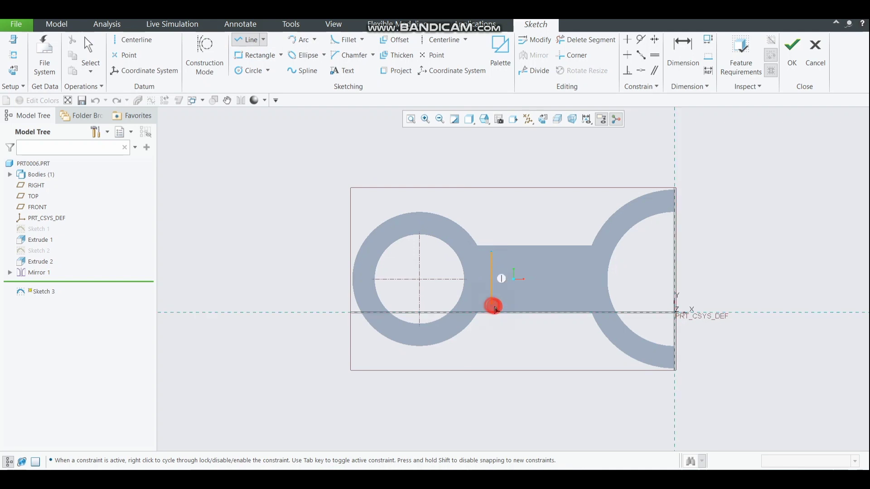
{"action": "left_click", "coordinate": [491, 306]}
{"action": "left_click", "coordinate": [580, 305]}
{"action": "left_click", "coordinate": [581, 253]}
{"action": "left_click", "coordinate": [508, 252]}
{"action": "left_click", "coordinate": [492, 254]}
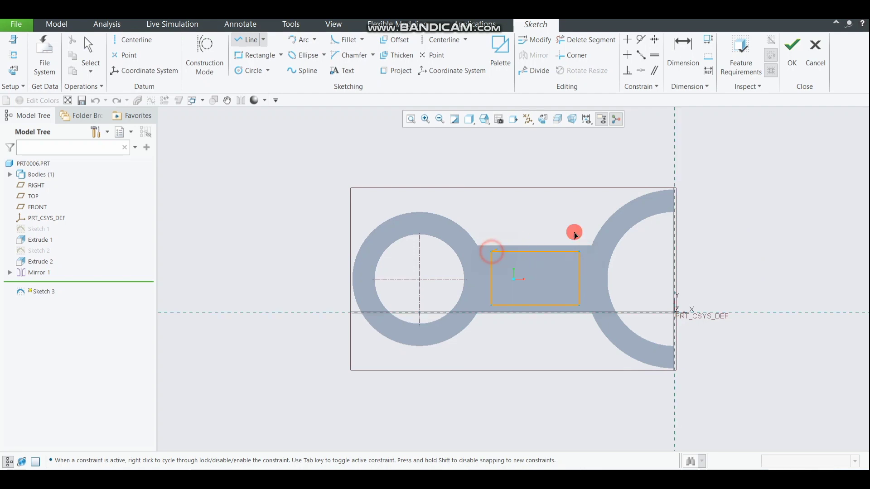
{"action": "left_click", "coordinate": [784, 54]}
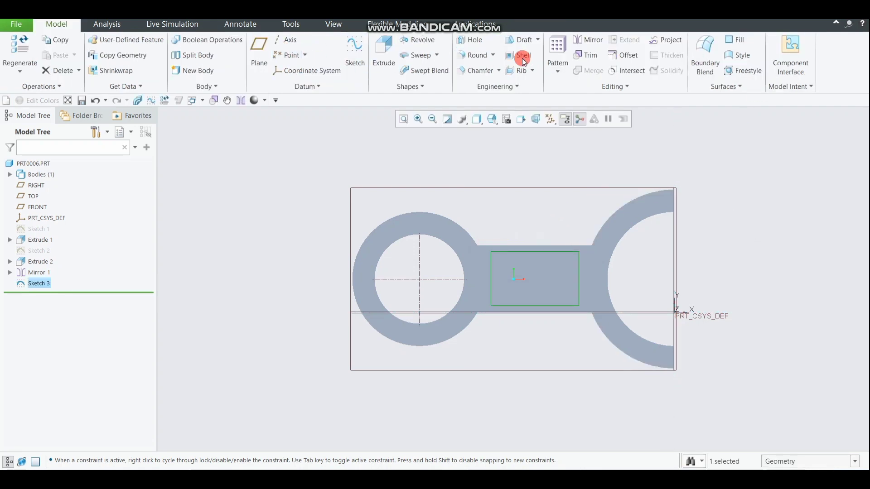
- Extrude the rectangle into the shank as a material-removing pocket with a depth of 3
{"action": "left_click", "coordinate": [388, 45]}
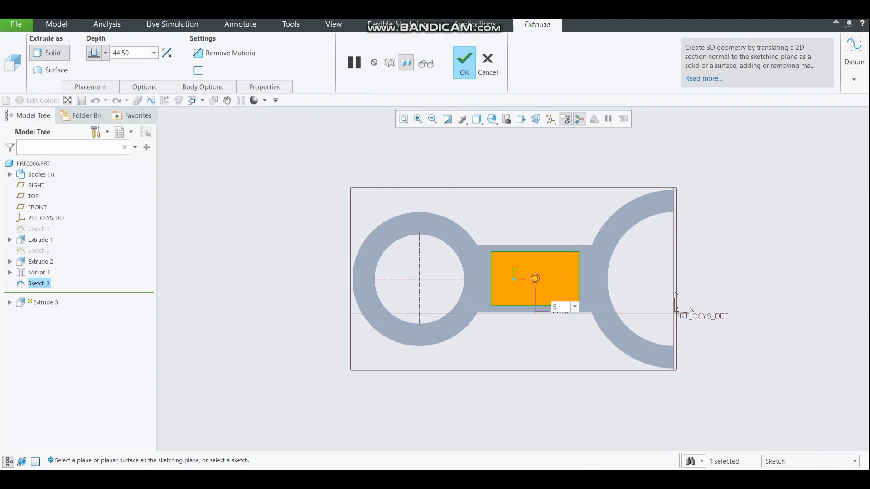
{"action": "left_click", "coordinate": [555, 312]}
{"action": "middle_click_drag", "start_coordinate": [561, 326], "coordinate": [480, 254]}
{"action": "left_click", "coordinate": [213, 57]}
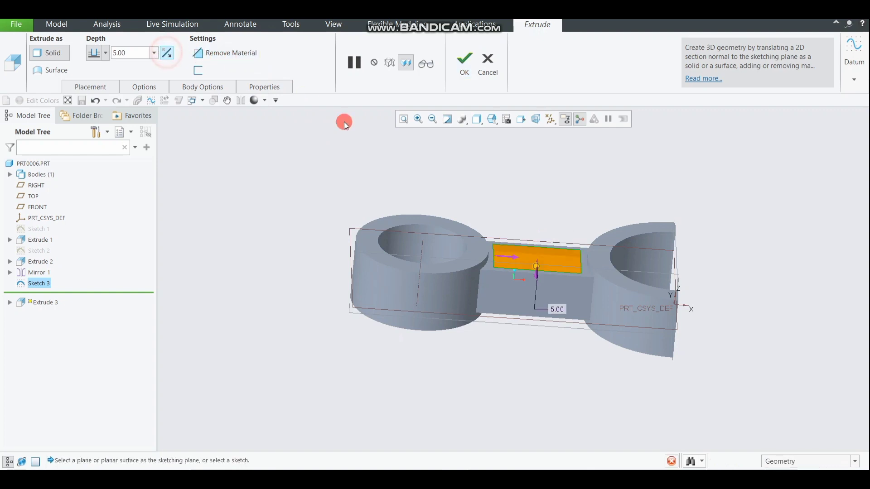
{"action": "middle_click_drag", "start_coordinate": [563, 227], "coordinate": [539, 263]}
{"action": "double_click", "coordinate": [562, 303]}
{"action": "type", "text": "3"}
{"action": "key", "text": "Return"}
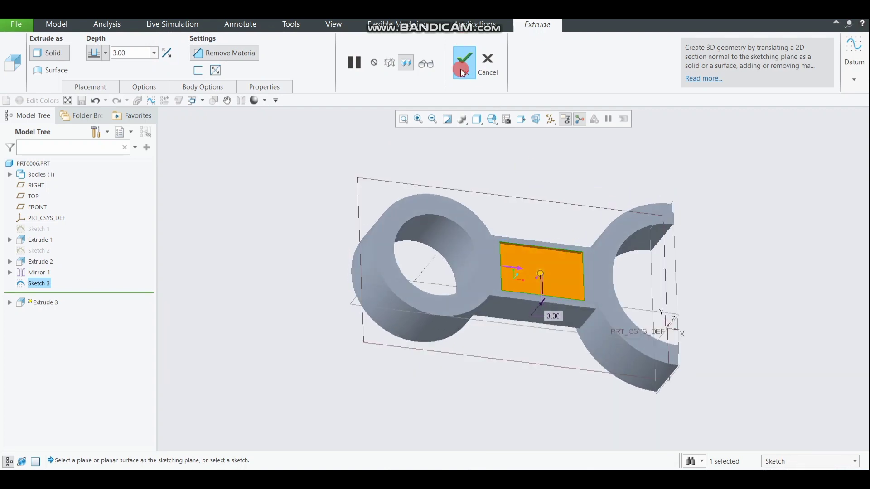
{"action": "left_click", "coordinate": [462, 73]}
- Mirror the shank pocket to the rod's opposite side about the FRONT datum plane
{"action": "middle_click_drag", "start_coordinate": [529, 146], "coordinate": [589, 33]}
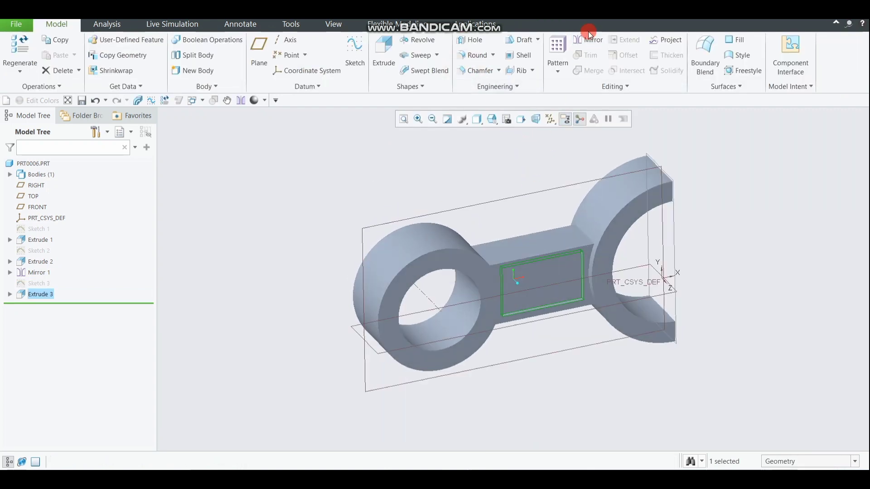
{"action": "left_click", "coordinate": [589, 32]}
{"action": "left_click", "coordinate": [521, 197]}
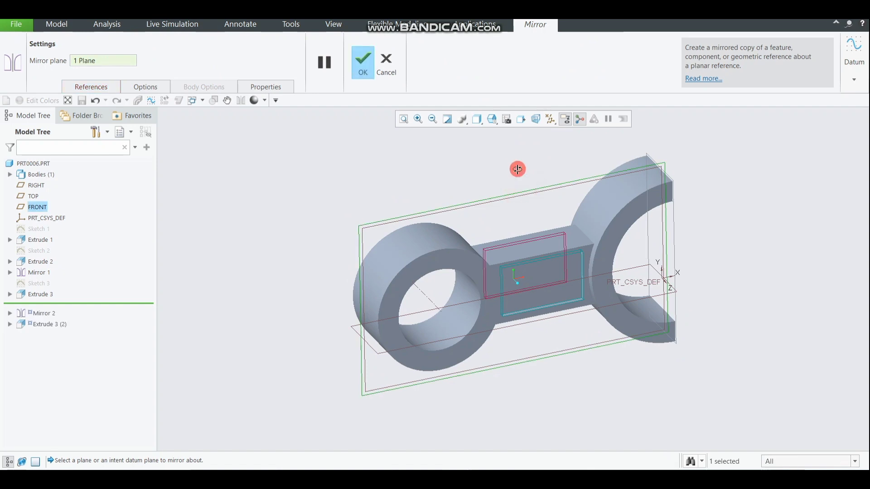
{"action": "middle_click_drag", "start_coordinate": [517, 169], "coordinate": [396, 81]}
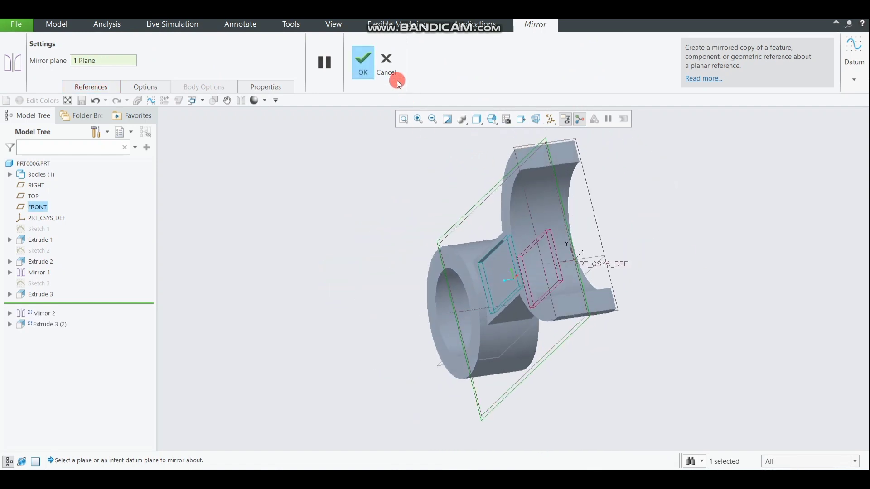
{"action": "left_click", "coordinate": [364, 69]}
- Start a sketch on the half-ring's flat end face and draw a circle about 24 in diameter, centred on the midpoint of its outer edge
{"action": "left_click", "coordinate": [565, 158]}
{"action": "left_click", "coordinate": [354, 57]}
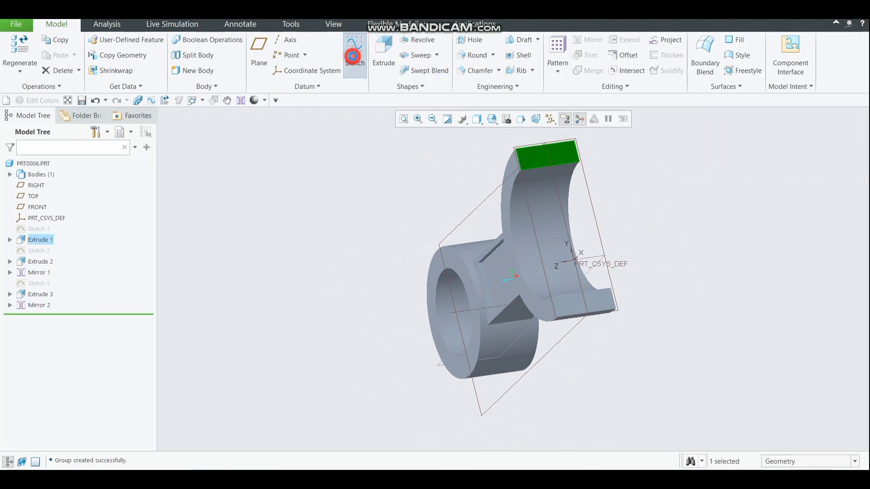
{"action": "left_click", "coordinate": [543, 117]}
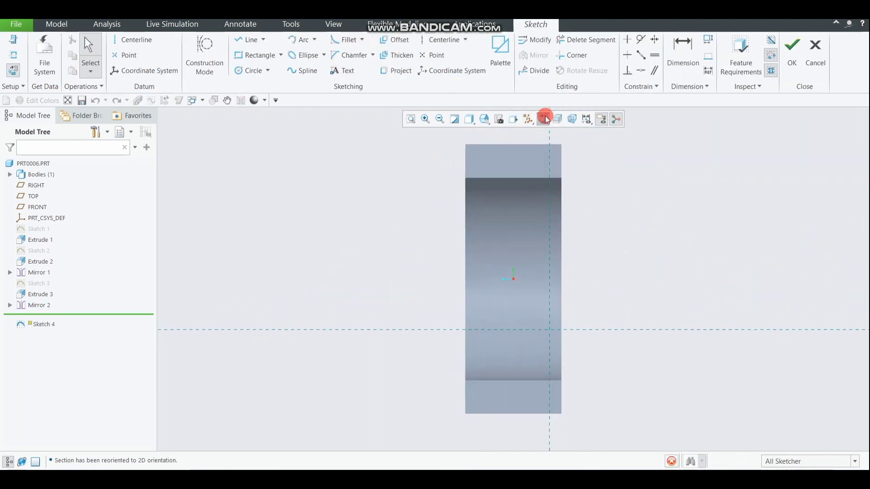
{"action": "left_click", "coordinate": [248, 70]}
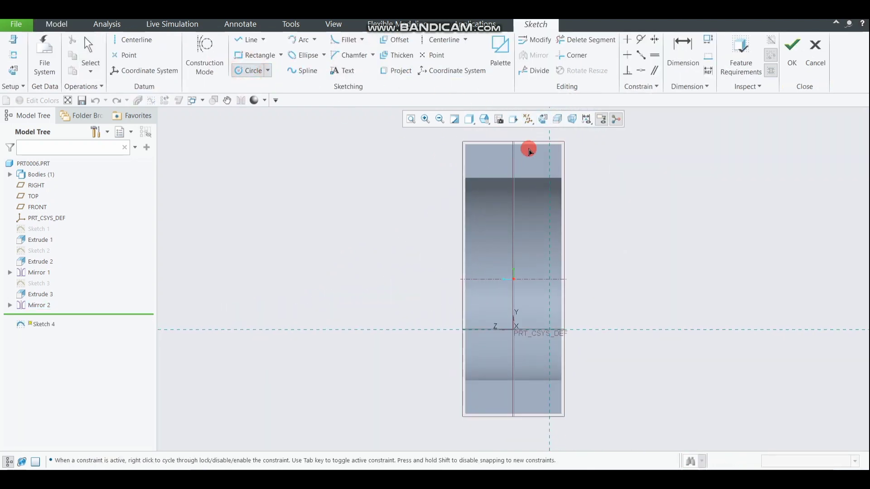
{"action": "scroll", "coordinate": [513, 147], "scroll_direction": "up", "scroll_amount": 3}
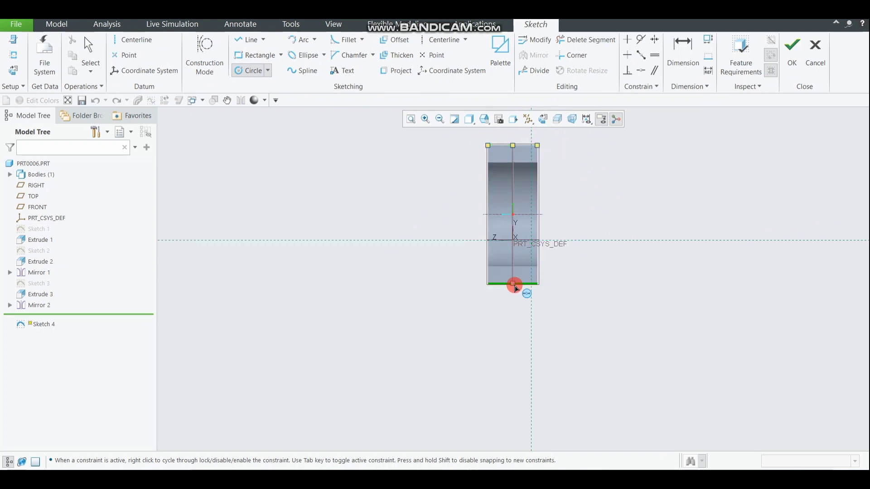
{"action": "left_click", "coordinate": [513, 284]}
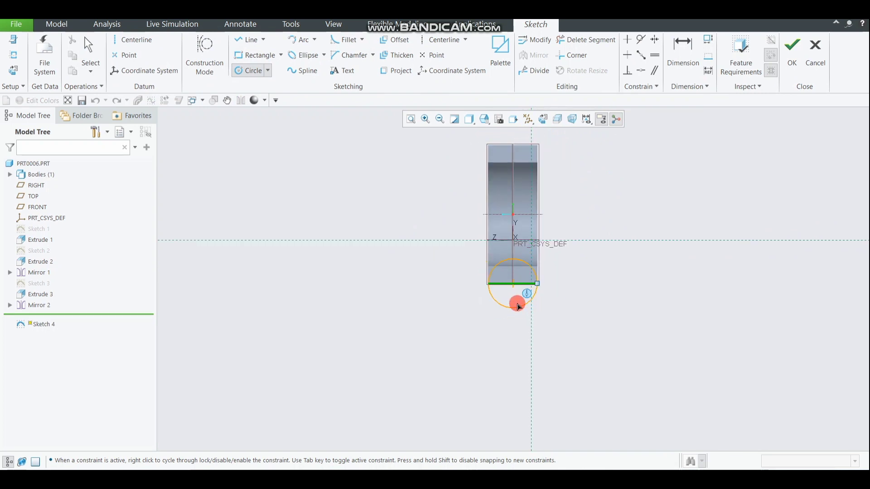
{"action": "left_click", "coordinate": [517, 299]}
{"action": "middle_click", "coordinate": [528, 311]}
{"action": "scroll", "coordinate": [528, 311], "scroll_direction": "down", "scroll_amount": 1}
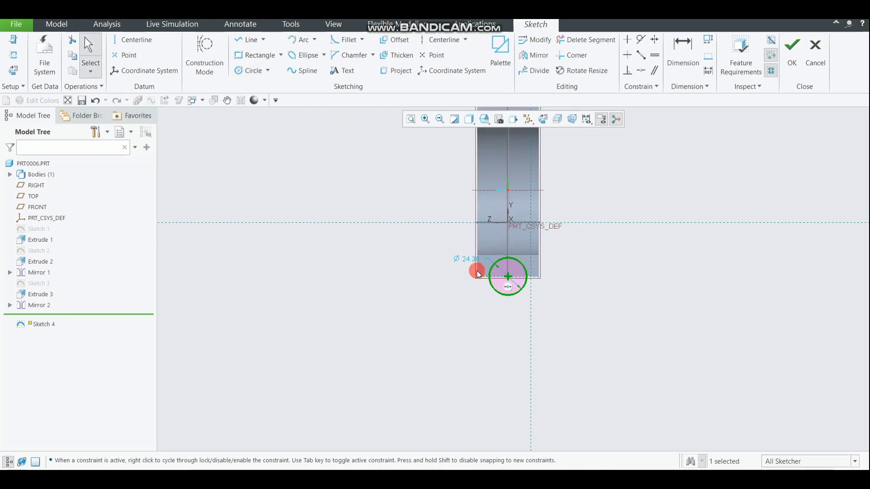
- Set the end-face circle's diameter to 25 and finish the sketch
{"action": "double_click", "coordinate": [473, 260]}
{"action": "type", "text": "2"}
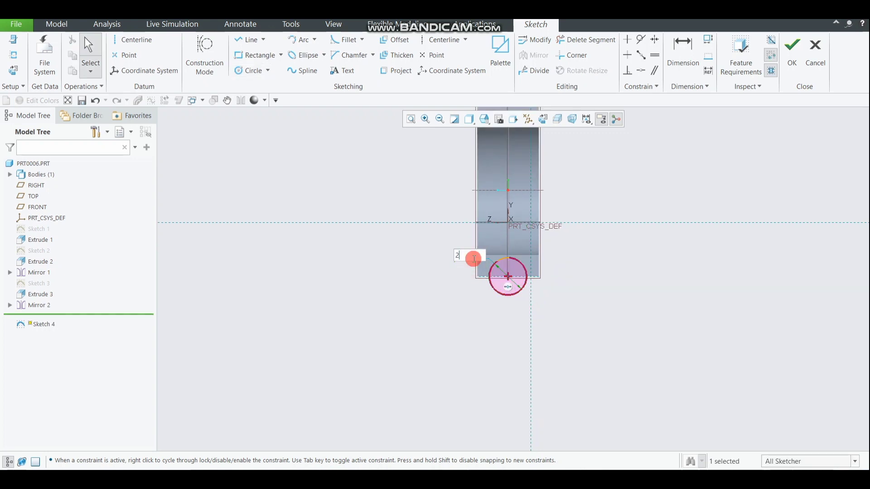
{"action": "type", "text": "5"}
{"action": "scroll", "coordinate": [471, 272], "scroll_direction": "down", "scroll_amount": 5}
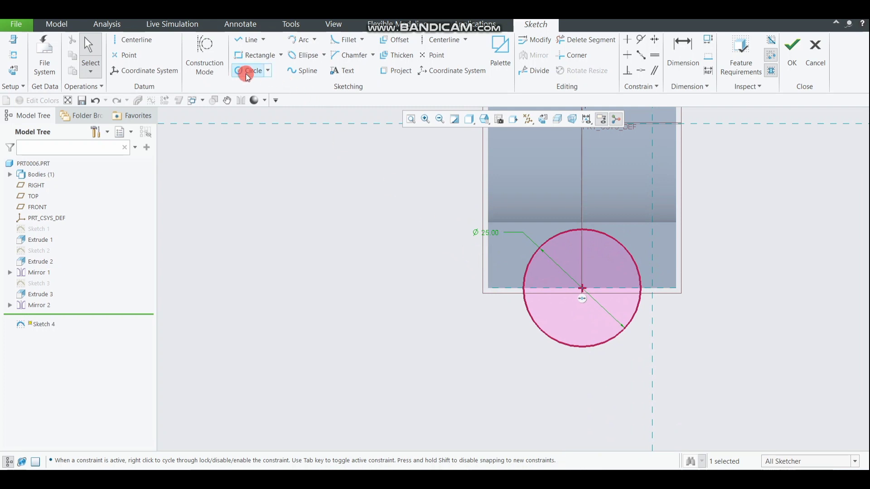
{"action": "left_click", "coordinate": [795, 51]}
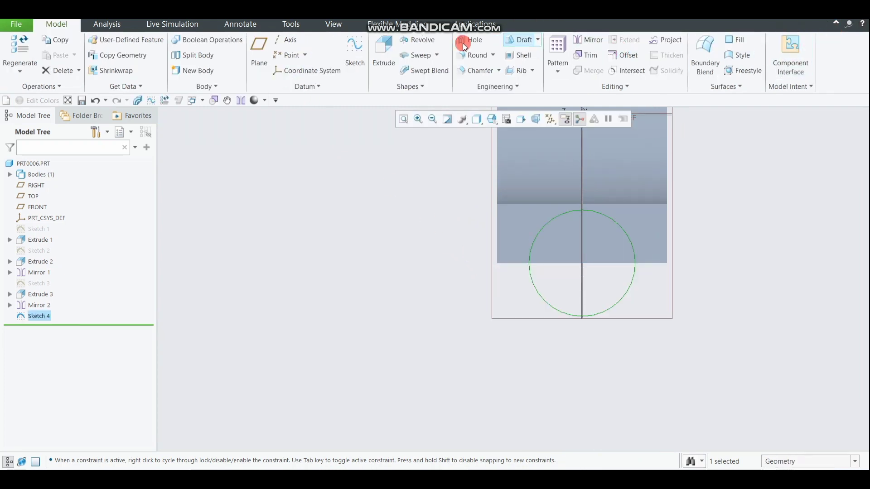
- Extrude the circle from the half-ring's end face back toward the small end as a solid cylindrical boss with a depth of 40
{"action": "left_click", "coordinate": [387, 46]}
{"action": "mouse_move", "coordinate": [752, 249]}
{"action": "middle_mouse_down"}
{"action": "mouse_move", "coordinate": [773, 247]}
{"action": "mouse_move", "coordinate": [649, 270]}
{"action": "middle_mouse_up"}
{"action": "left_click_drag", "start_coordinate": [623, 280], "coordinate": [587, 306]}
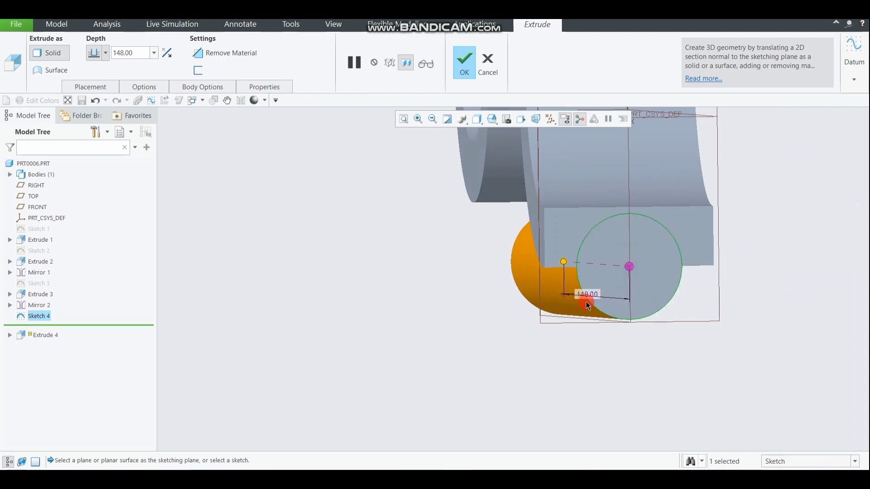
{"action": "double_click", "coordinate": [589, 294]}
{"action": "type", "text": "40"}
{"action": "key", "text": "Return"}
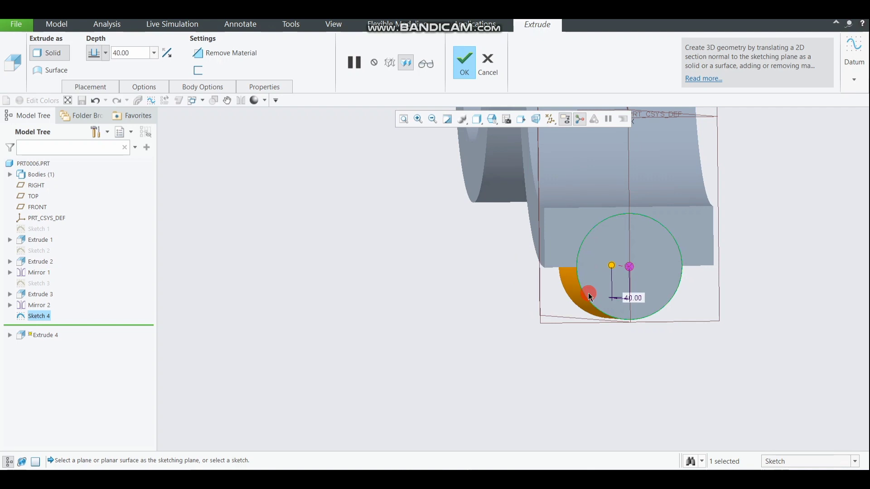
{"action": "scroll", "coordinate": [666, 321], "scroll_direction": "down", "scroll_amount": 5}
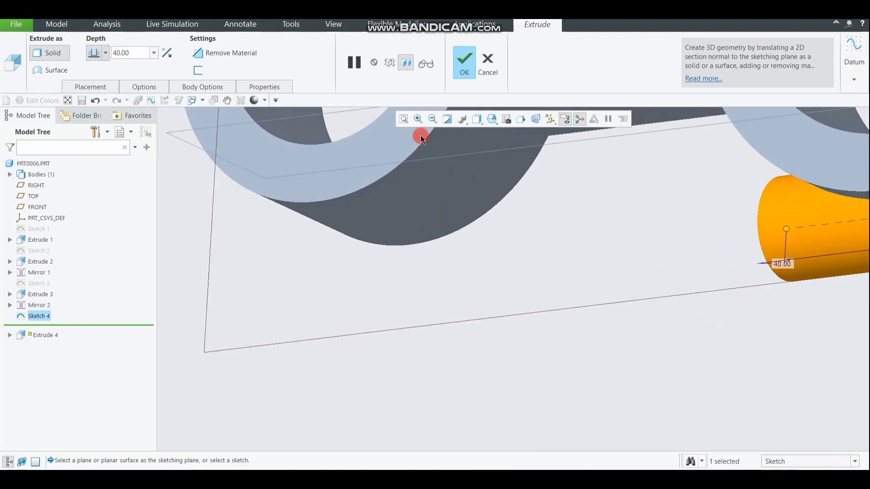
{"action": "left_click", "coordinate": [402, 119]}
{"action": "middle_click_drag", "start_coordinate": [684, 300], "coordinate": [661, 240]}
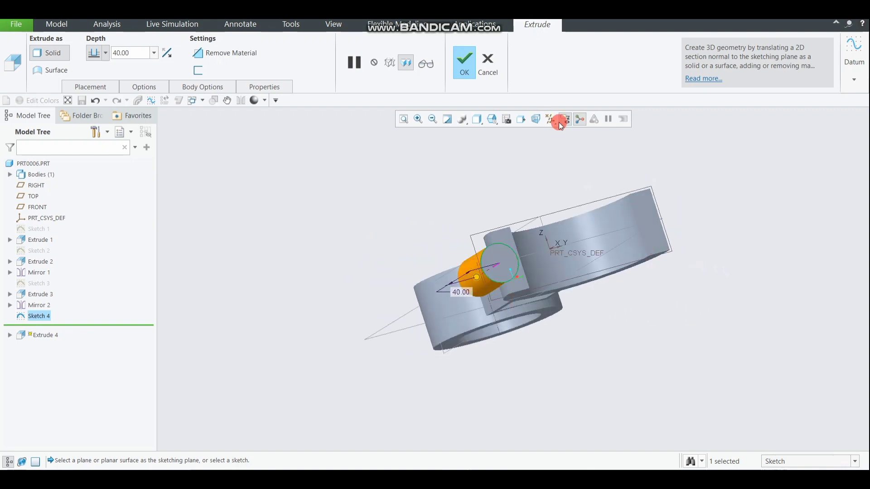
{"action": "left_click", "coordinate": [472, 70]}
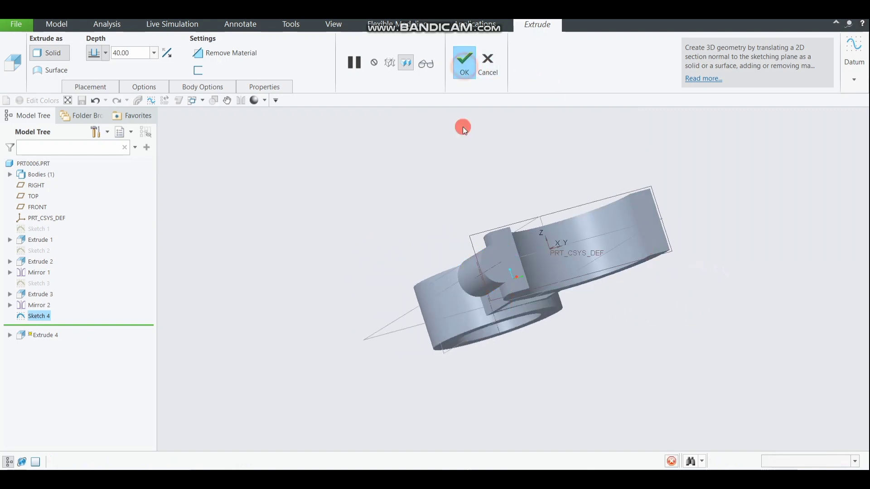
- Start a sketch on the half-ring's end face and draw a small circle concentric with the cylindrical boss
{"action": "left_click", "coordinate": [502, 264]}
{"action": "middle_click_drag", "start_coordinate": [442, 223], "coordinate": [419, 199]}
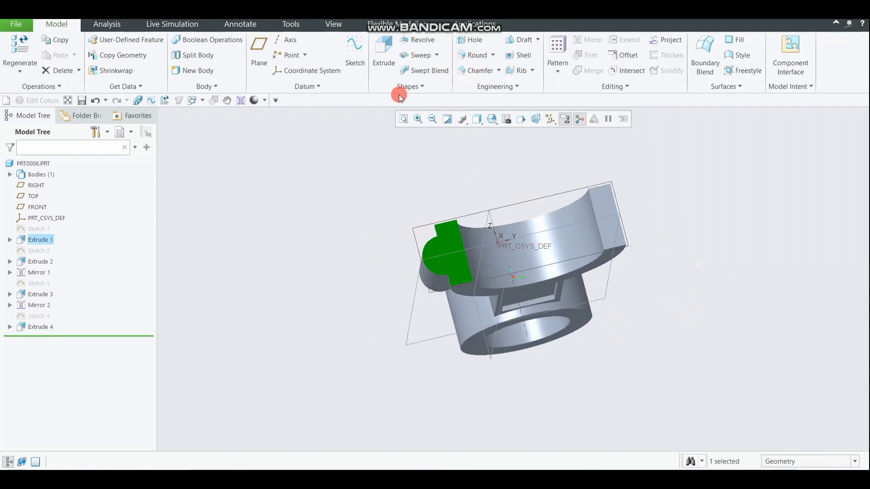
{"action": "left_click", "coordinate": [354, 51]}
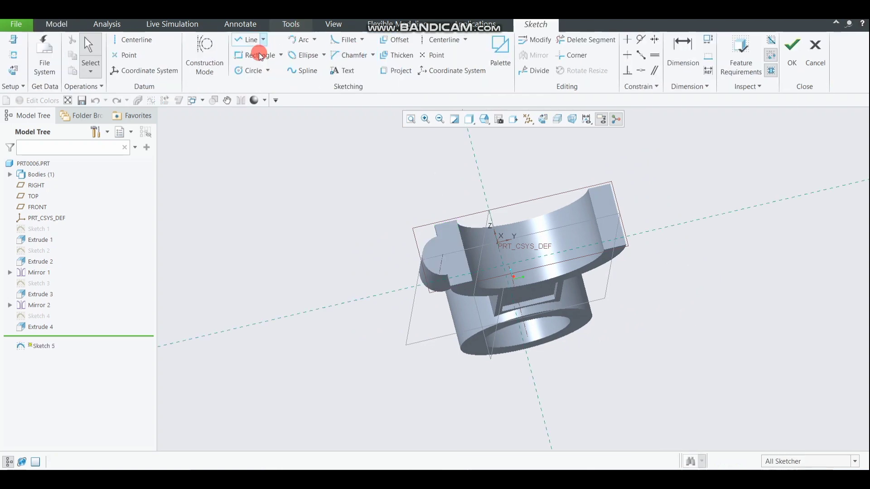
{"action": "left_click", "coordinate": [250, 71]}
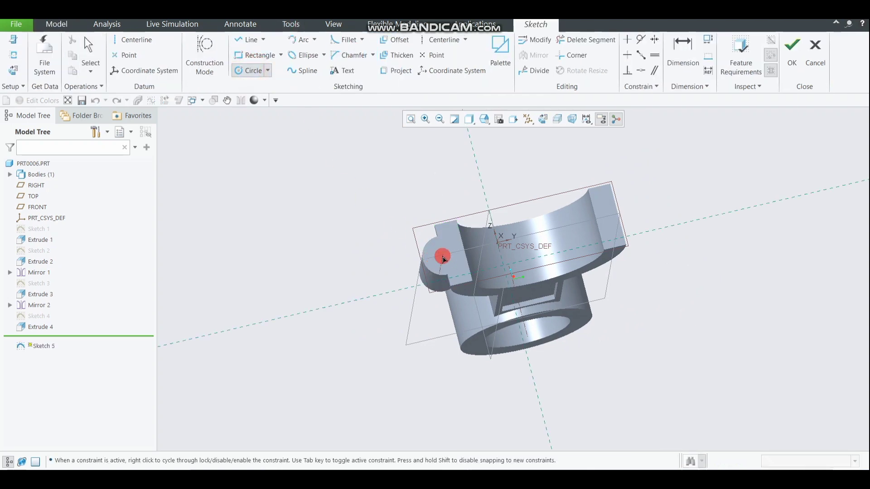
{"action": "left_click", "coordinate": [439, 256]}
{"action": "left_click", "coordinate": [444, 257]}
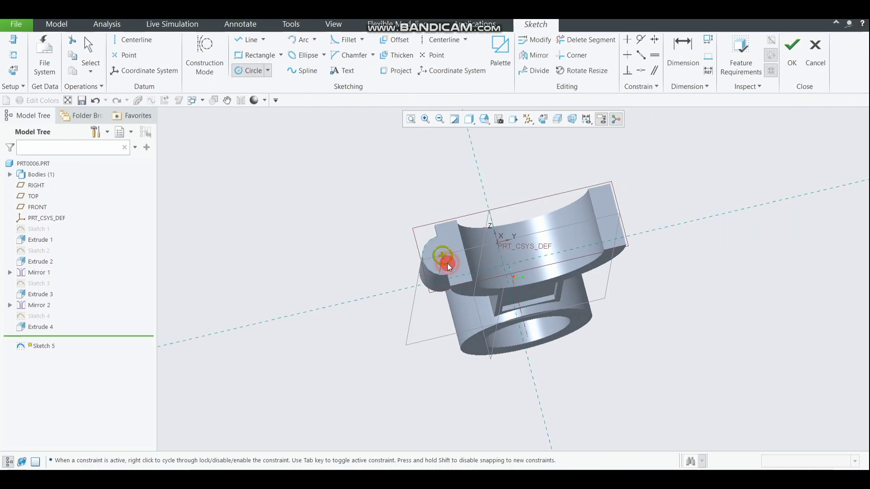
{"action": "middle_click", "coordinate": [452, 261]}
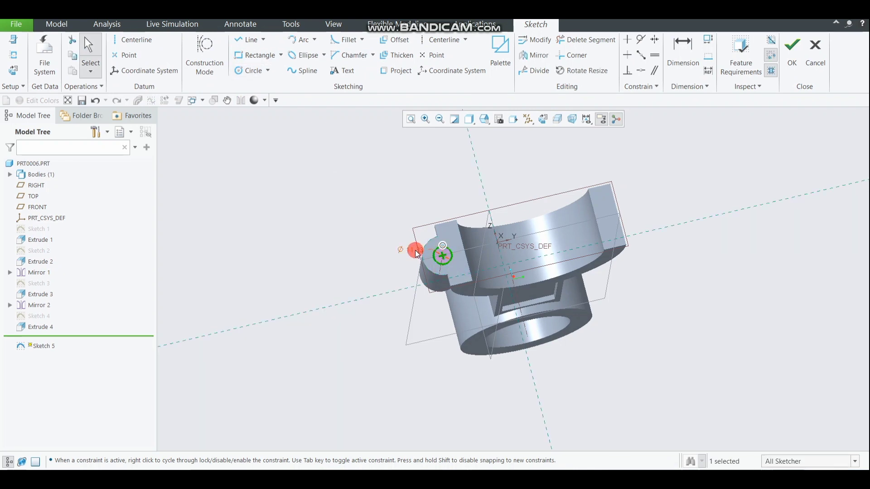
- Set the small concentric circle's diameter to 10 and finish the sketch
{"action": "double_click", "coordinate": [417, 254]}
{"action": "type", "text": "10"}
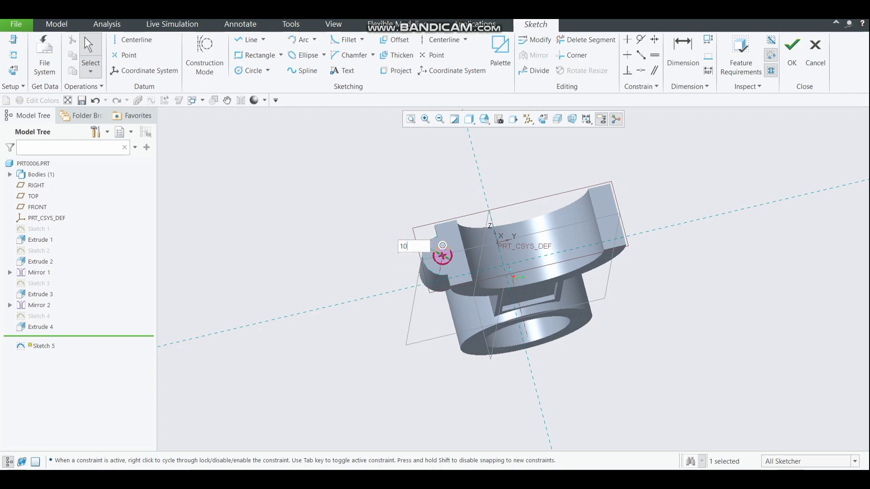
{"action": "key", "text": "Return"}
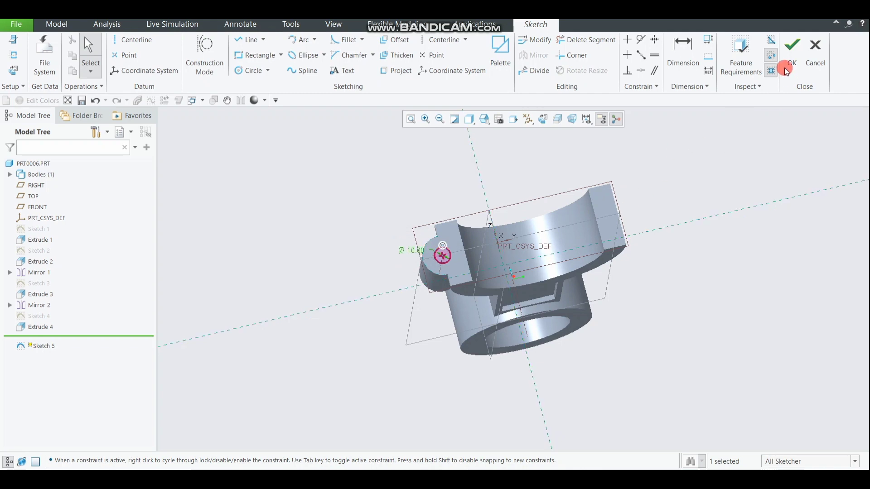
{"action": "left_click", "coordinate": [785, 70]}
- Extrude the small circle through the cylindrical boss as a material-removing cut with a depth of 55.38 to form the bolt hole
{"action": "left_click", "coordinate": [389, 52]}
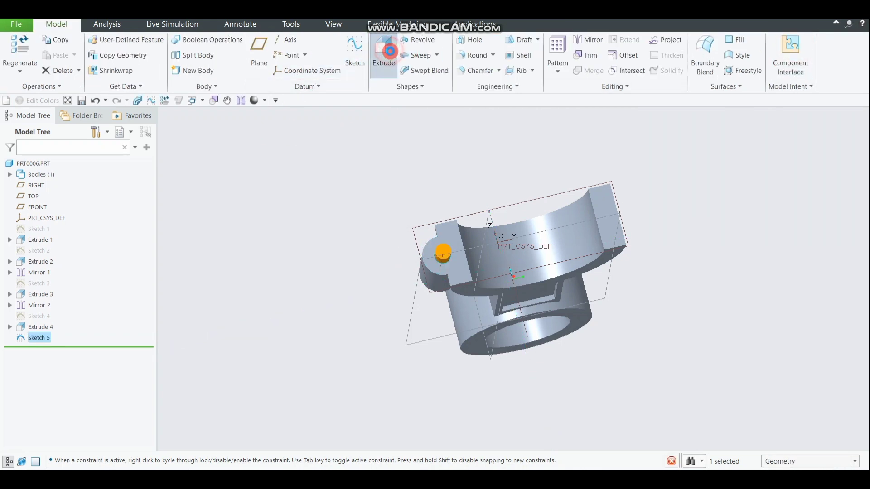
{"action": "left_click", "coordinate": [166, 53]}
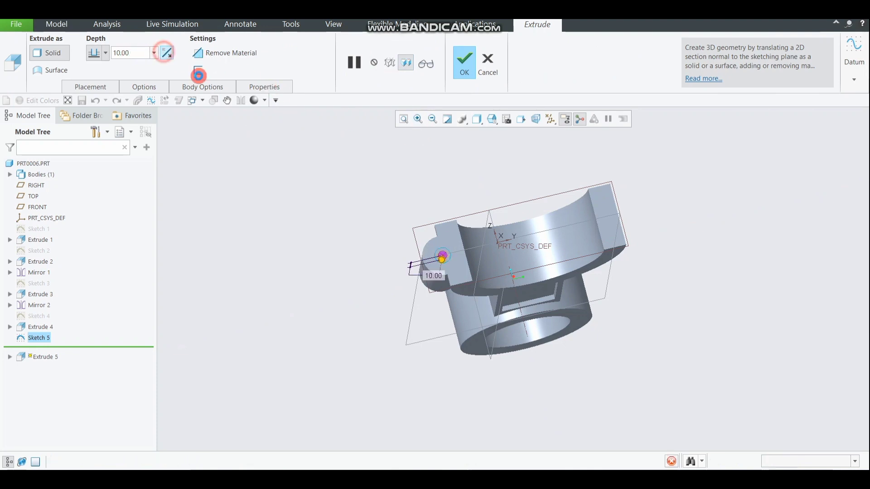
{"action": "middle_click_drag", "start_coordinate": [293, 144], "coordinate": [341, 164]}
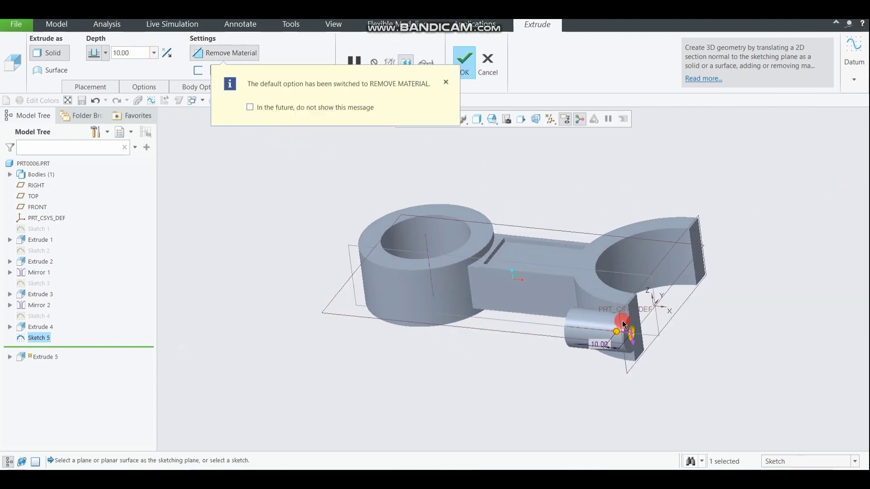
{"action": "left_click_drag", "start_coordinate": [623, 324], "coordinate": [551, 328]}
{"action": "middle_click_drag", "start_coordinate": [555, 346], "coordinate": [488, 301]}
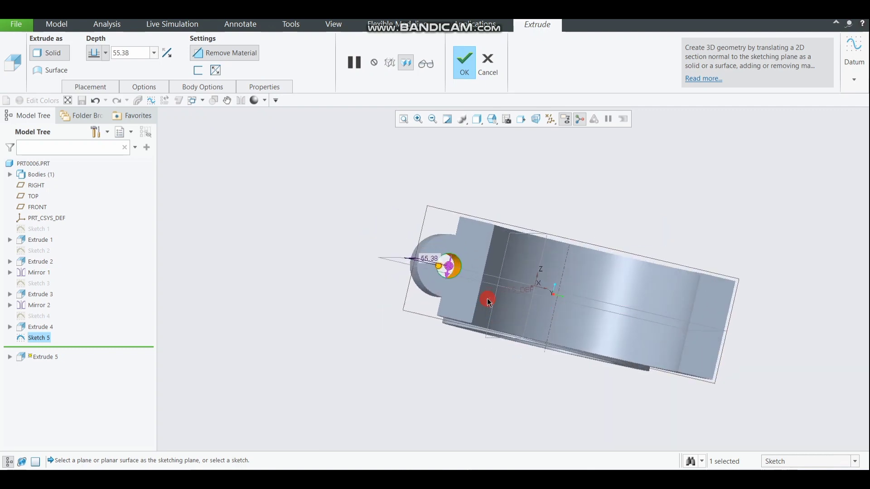
{"action": "scroll", "coordinate": [488, 302], "scroll_direction": "down", "scroll_amount": 2}
{"action": "left_click", "coordinate": [466, 66]}
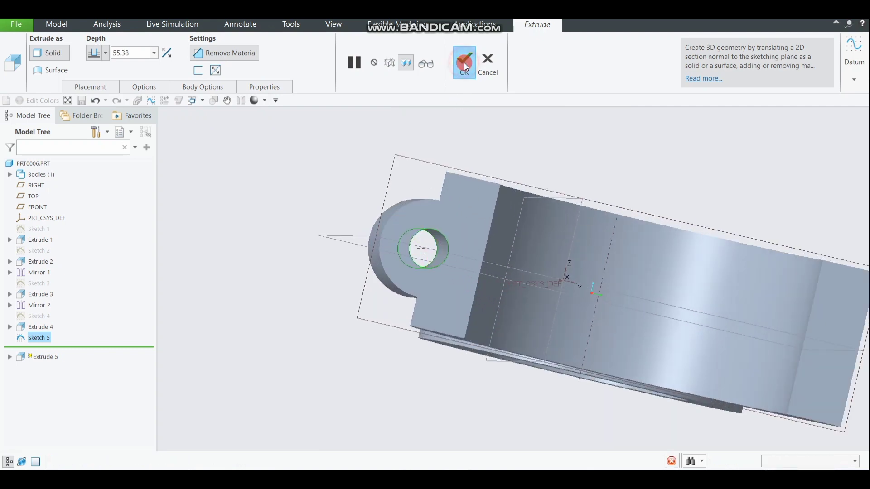
- Create a datum plane offset 21 from the TOP plane, running along the middle of the connecting rod
{"action": "middle_click_drag", "start_coordinate": [389, 187], "coordinate": [294, 136]}
{"action": "left_click", "coordinate": [267, 48]}
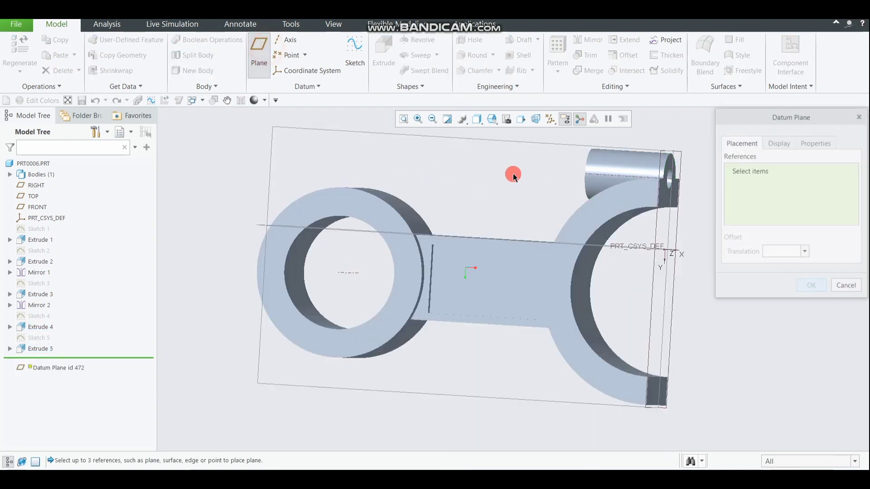
{"action": "middle_click_drag", "start_coordinate": [702, 254], "coordinate": [689, 254]}
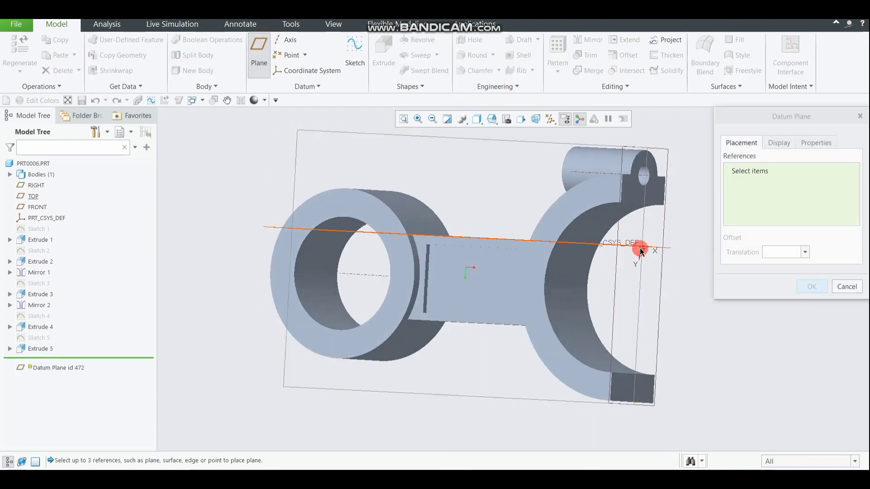
{"action": "left_click", "coordinate": [639, 249]}
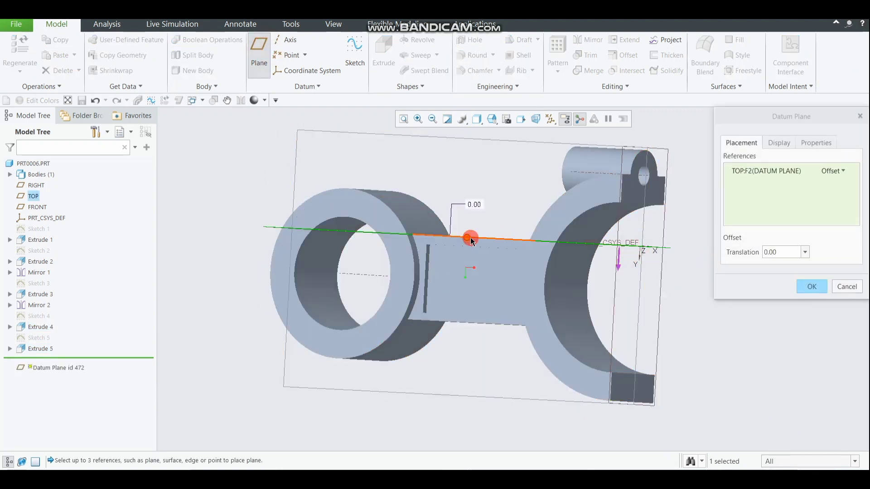
{"action": "left_click_drag", "start_coordinate": [468, 238], "coordinate": [471, 284]}
{"action": "double_click", "coordinate": [471, 313]}
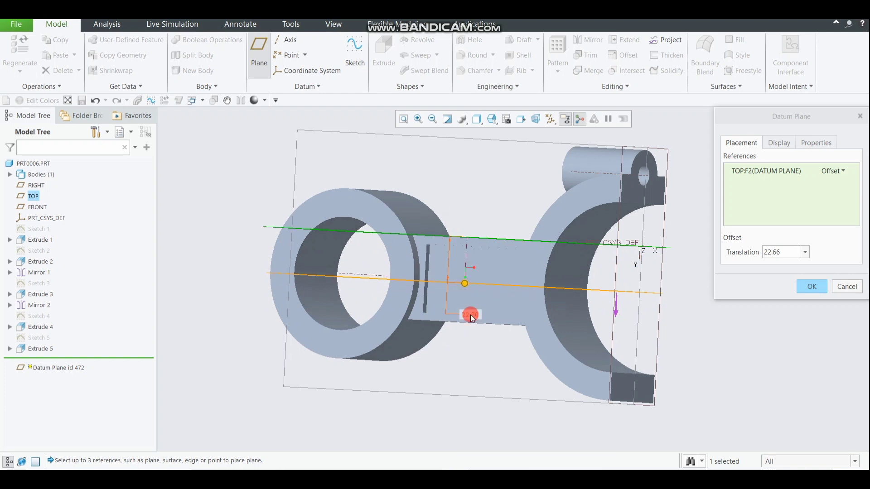
{"action": "left_click", "coordinate": [461, 299]}
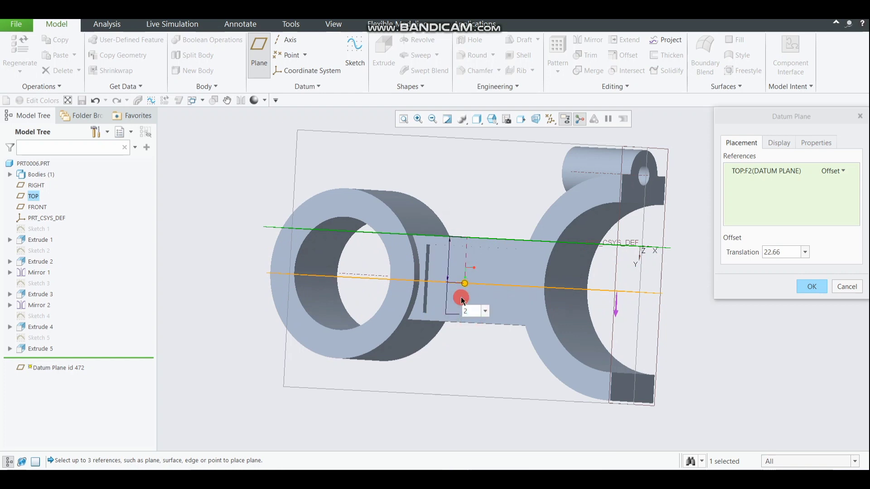
{"action": "key", "text": "Return"}
{"action": "left_click", "coordinate": [859, 282]}
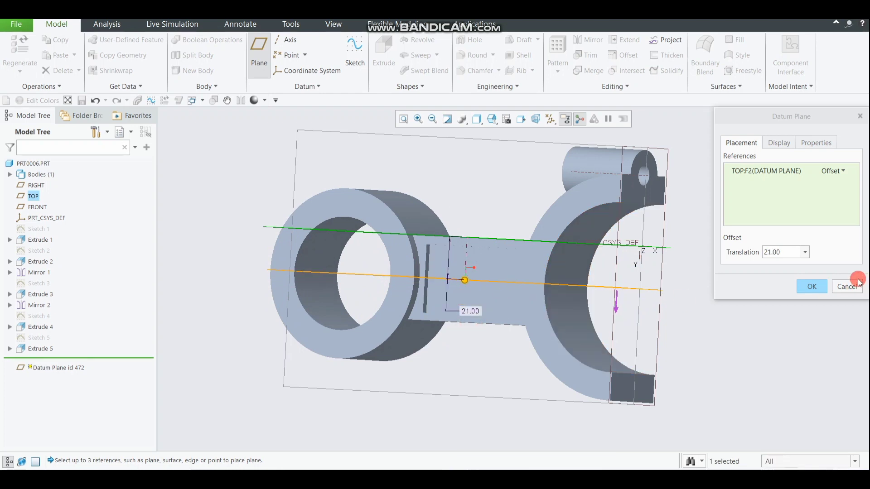
{"action": "left_click", "coordinate": [811, 287]}
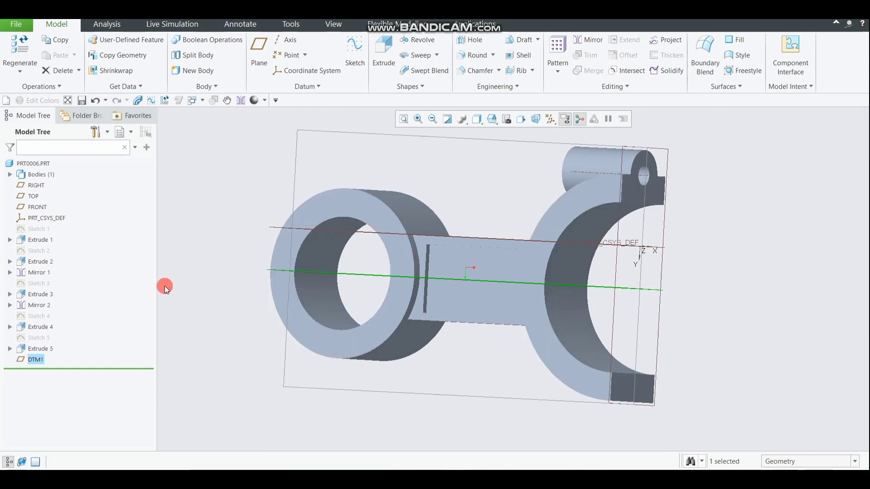
- Mirror the cylindrical boss and its bolt-hole cut about the new mid datum plane to the half-ring's other end
{"action": "left_click", "coordinate": [33, 351]}
{"action": "left_click", "coordinate": [42, 330], "text": "ctrl"}
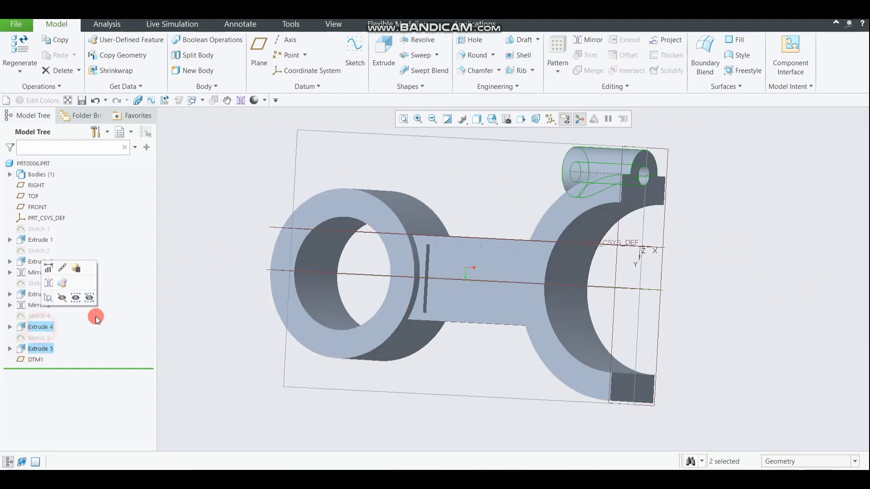
{"action": "left_click", "coordinate": [588, 42]}
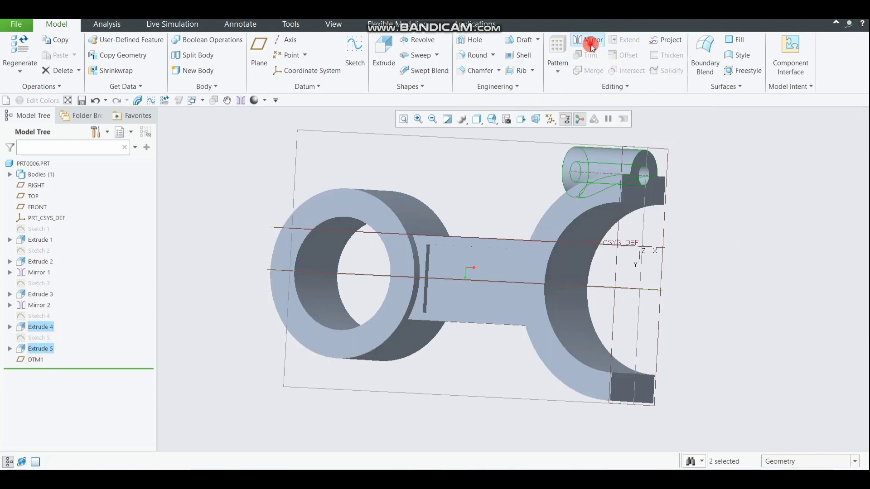
{"action": "left_click", "coordinate": [603, 287]}
{"action": "middle_click_drag", "start_coordinate": [714, 342], "coordinate": [635, 254]}
{"action": "middle_click", "coordinate": [705, 301]}
- Save a copy of the part in the working directory under the name connecting-Rod
{"action": "left_click", "coordinate": [29, 25]}
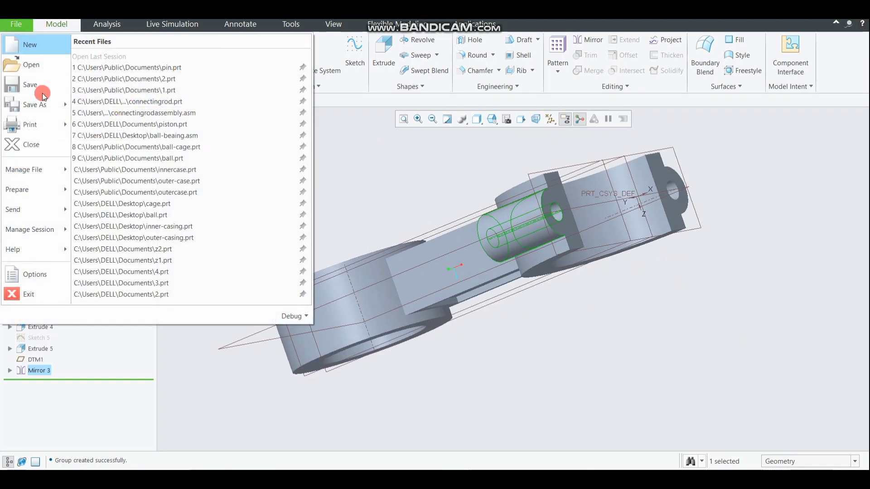
{"action": "mouse_move", "coordinate": [44, 106]}
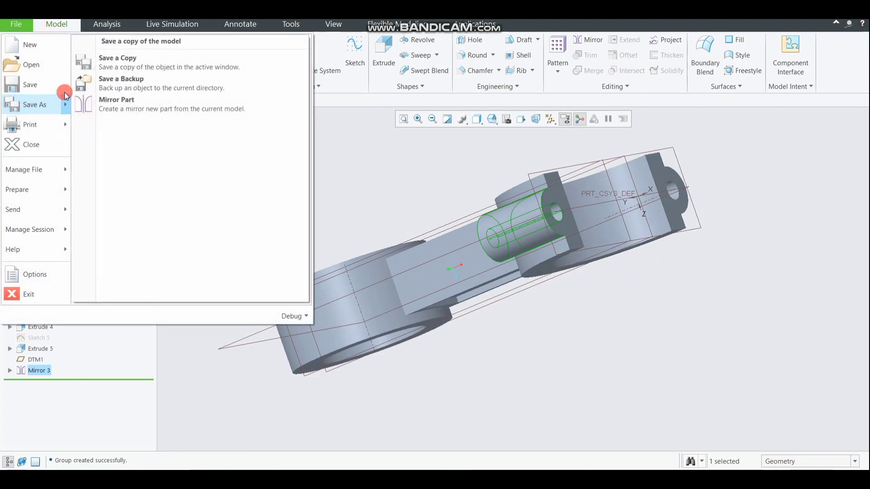
{"action": "left_click", "coordinate": [120, 66]}
{"action": "left_click", "coordinate": [272, 222]}
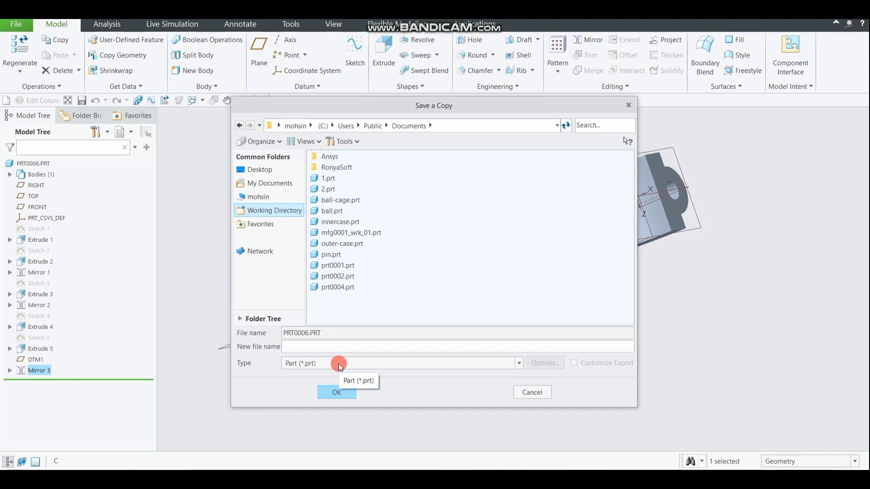
{"action": "left_click", "coordinate": [351, 344]}
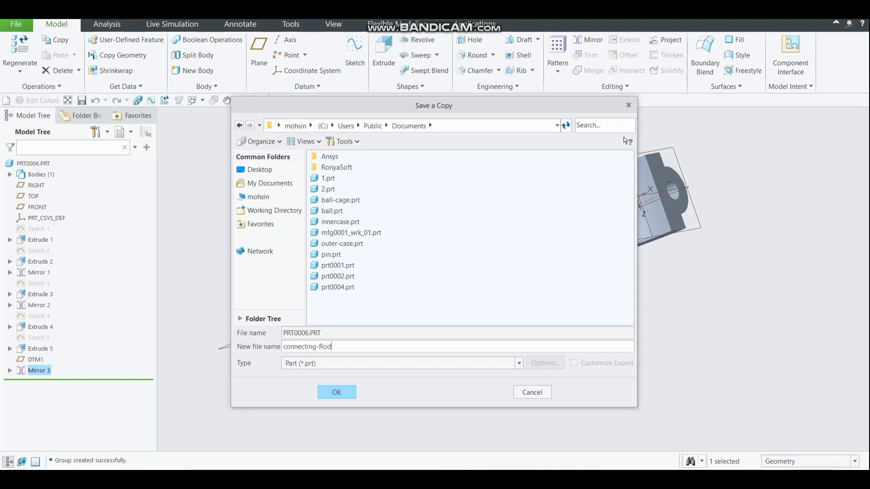
{"action": "key", "text": "Return"}
- Create a new solid part prt0007 with the default template and start a sketch on the FRONT plane, viewed straight on
{"action": "scroll", "coordinate": [614, 334], "scroll_direction": "up", "scroll_amount": 2}
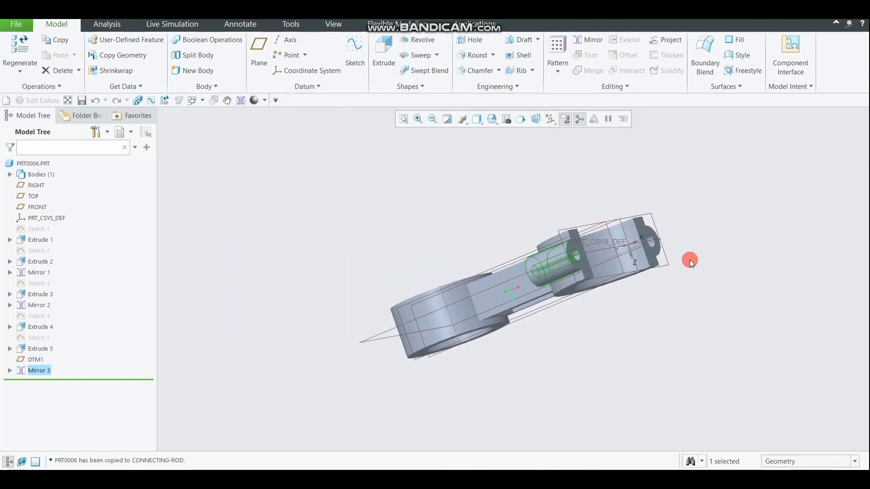
{"action": "middle_click_drag", "start_coordinate": [689, 260], "coordinate": [735, 199]}
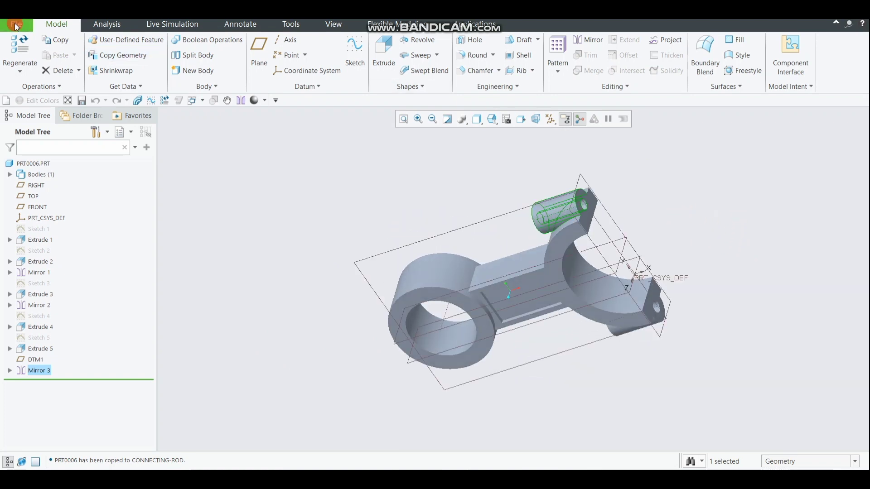
{"action": "left_click", "coordinate": [15, 25]}
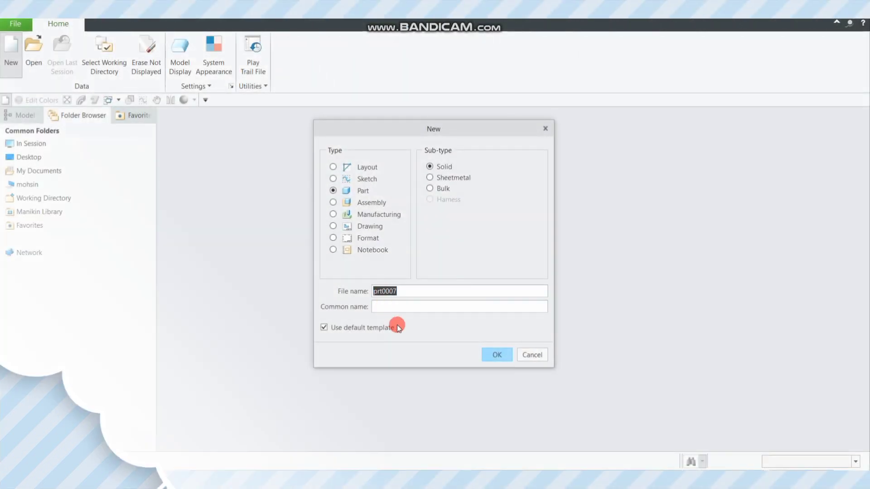
{"action": "left_click", "coordinate": [507, 352]}
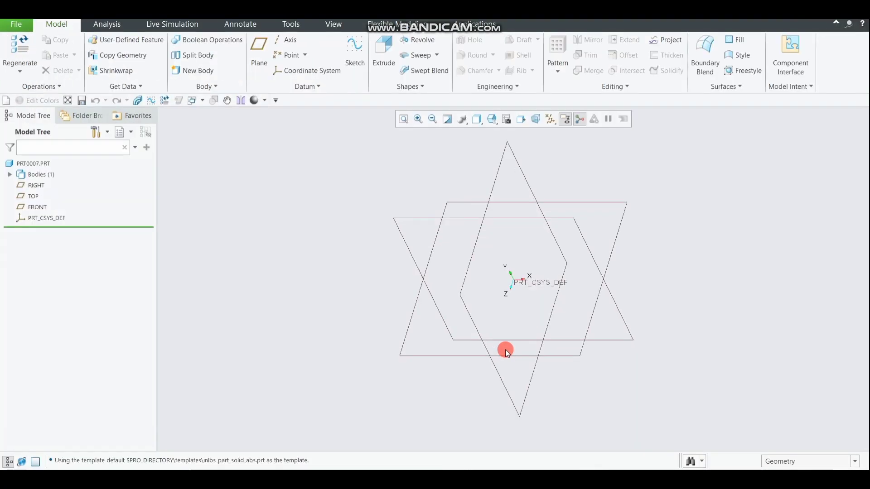
{"action": "left_click", "coordinate": [414, 258]}
{"action": "left_click", "coordinate": [354, 62]}
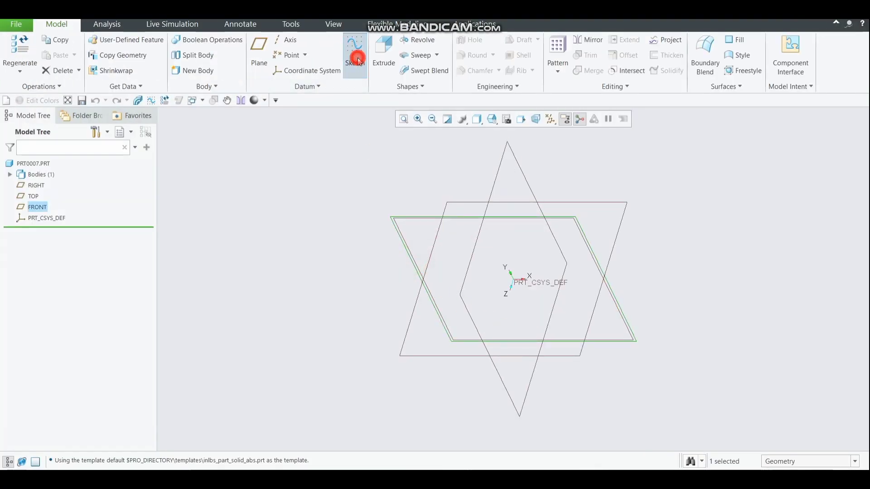
{"action": "left_click", "coordinate": [356, 57]}
{"action": "left_click", "coordinate": [537, 121]}
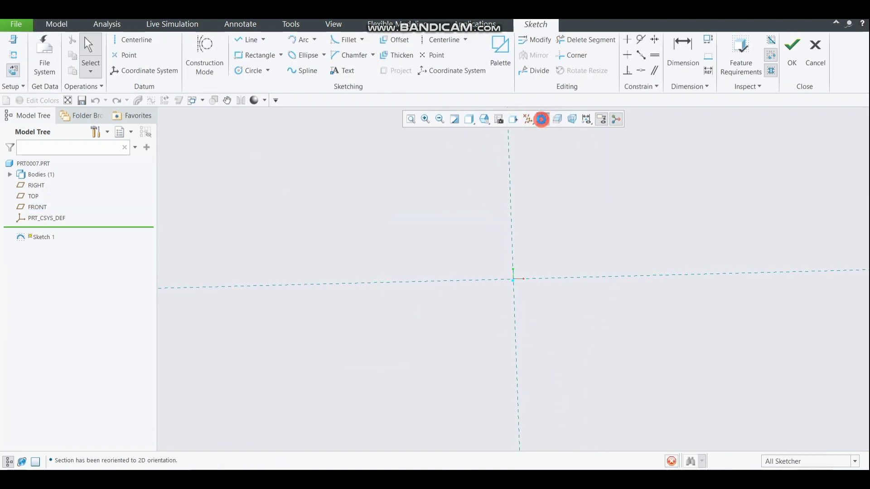
- Draw a circle centred on the origin and set its diameter to 84
{"action": "left_click", "coordinate": [249, 70]}
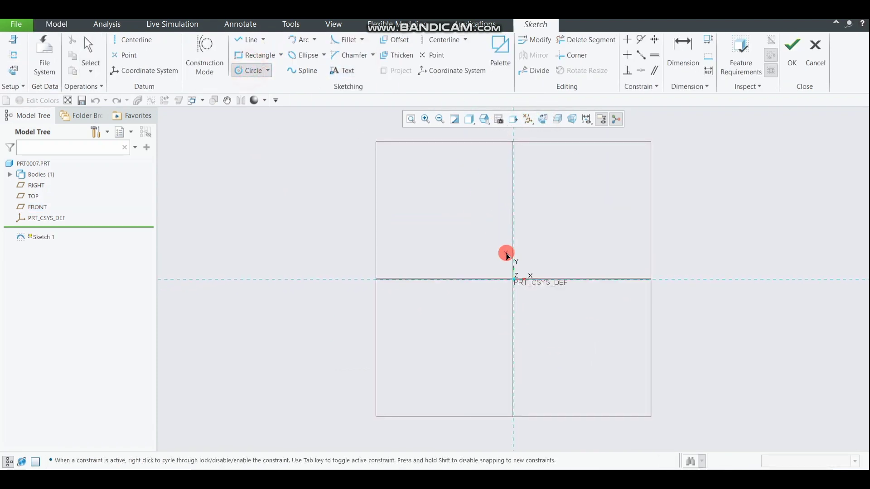
{"action": "left_click", "coordinate": [513, 279]}
{"action": "left_click", "coordinate": [578, 356]}
{"action": "middle_click", "coordinate": [388, 212]}
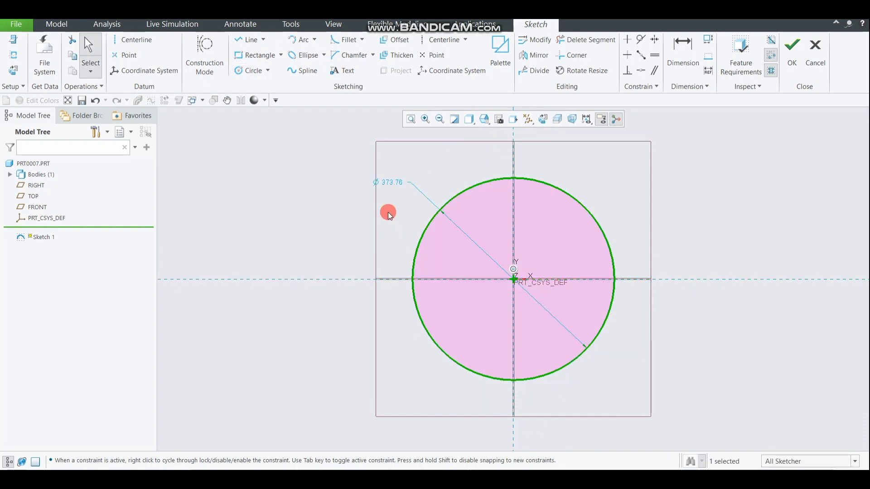
{"action": "double_click", "coordinate": [391, 183]}
{"action": "type", "text": "84"}
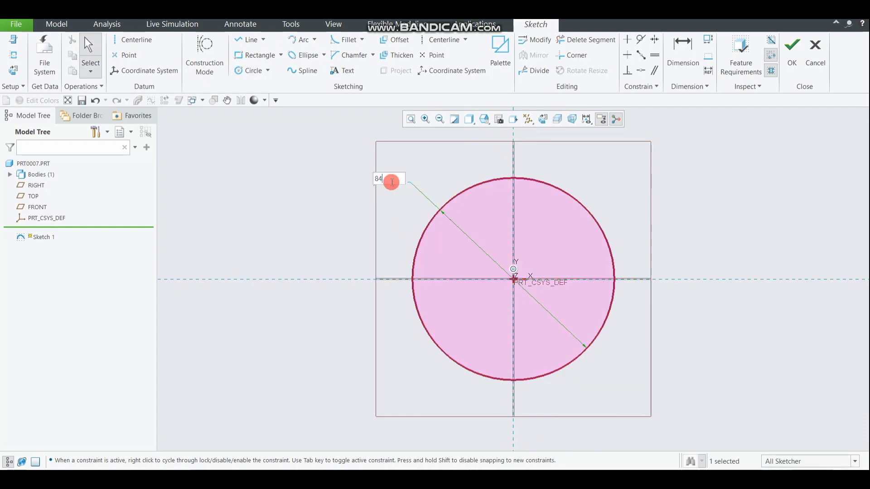
{"action": "key", "text": "Return"}
- Offset the 84 diameter circle outward by 14 to form a concentric outer circle
{"action": "scroll", "coordinate": [503, 269], "scroll_direction": "down", "scroll_amount": 5}
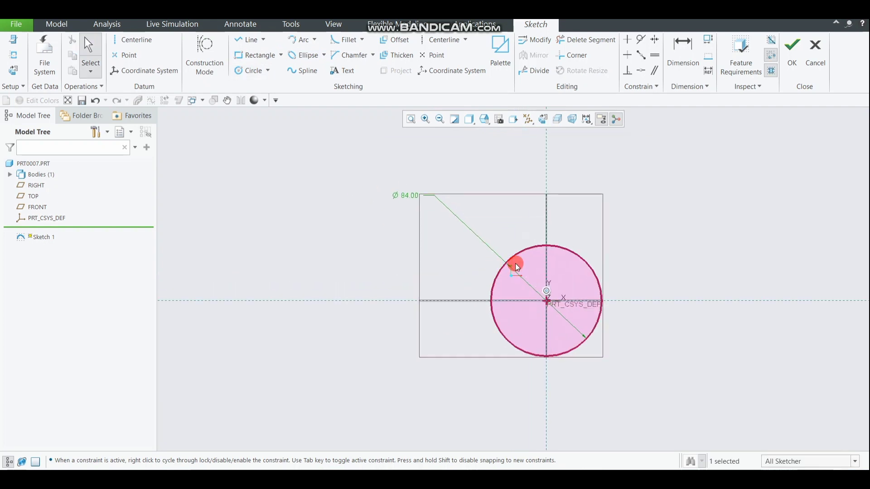
{"action": "scroll", "coordinate": [529, 298], "scroll_direction": "down", "scroll_amount": 1}
{"action": "scroll", "coordinate": [517, 299], "scroll_direction": "up", "scroll_amount": 1}
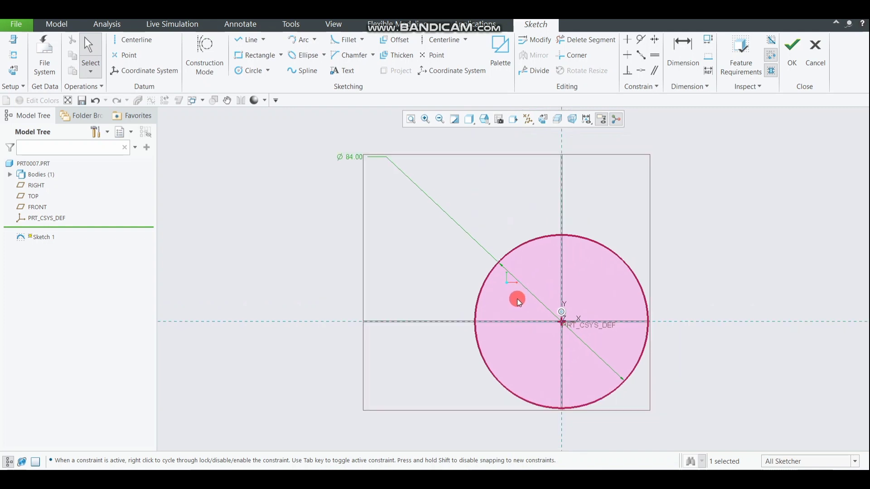
{"action": "left_click", "coordinate": [394, 40]}
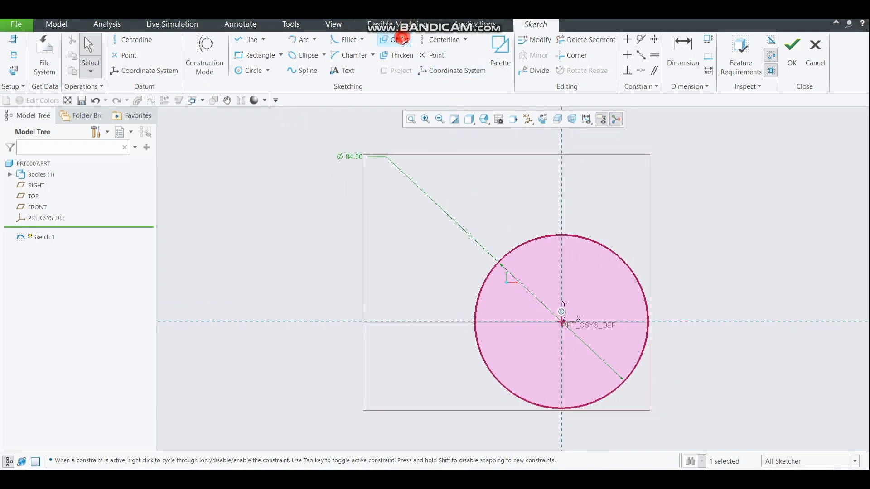
{"action": "left_click", "coordinate": [531, 241]}
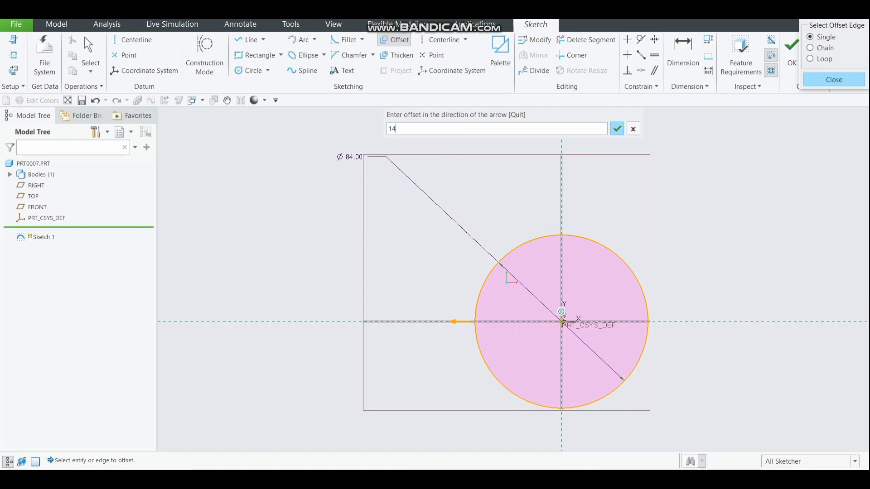
{"action": "middle_click", "coordinate": [449, 154]}
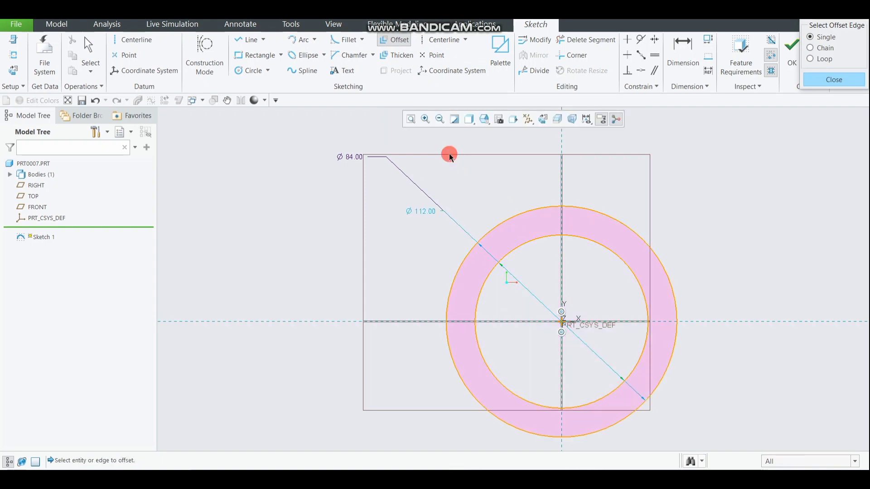
- Draw a vertical line through the common centre, spanning the outer circle from its uppermost to its lowest point
{"action": "left_click", "coordinate": [253, 46]}
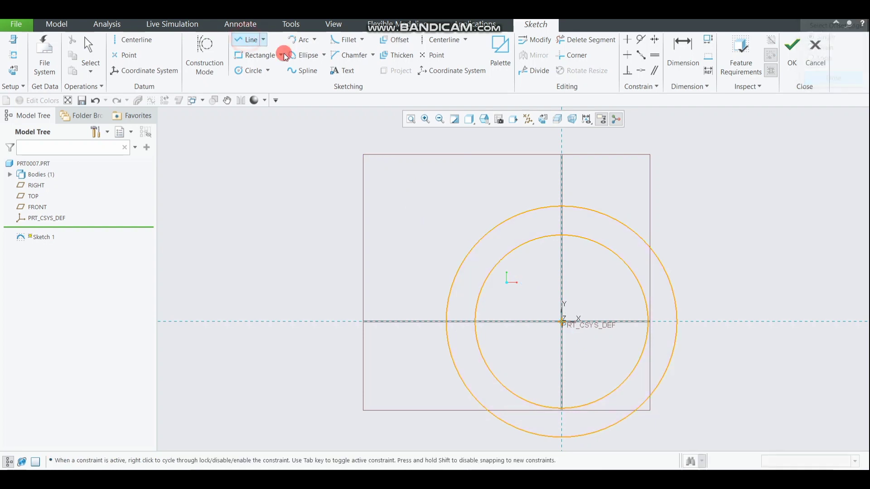
{"action": "left_click", "coordinate": [563, 206]}
{"action": "left_click", "coordinate": [558, 446]}
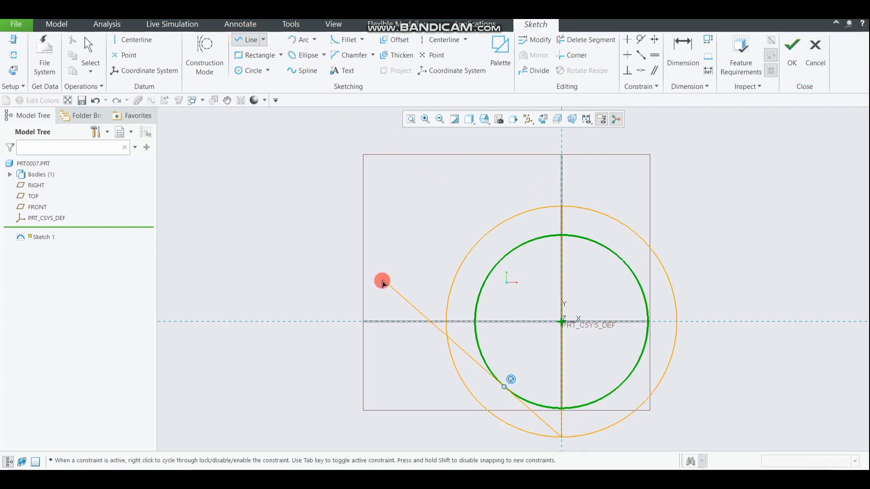
{"action": "middle_click", "coordinate": [397, 284]}
- Trim the left halves of both circles and the line inside the inner circle to leave a closed half-ring, and finish the sketch
{"action": "left_click", "coordinate": [575, 40]}
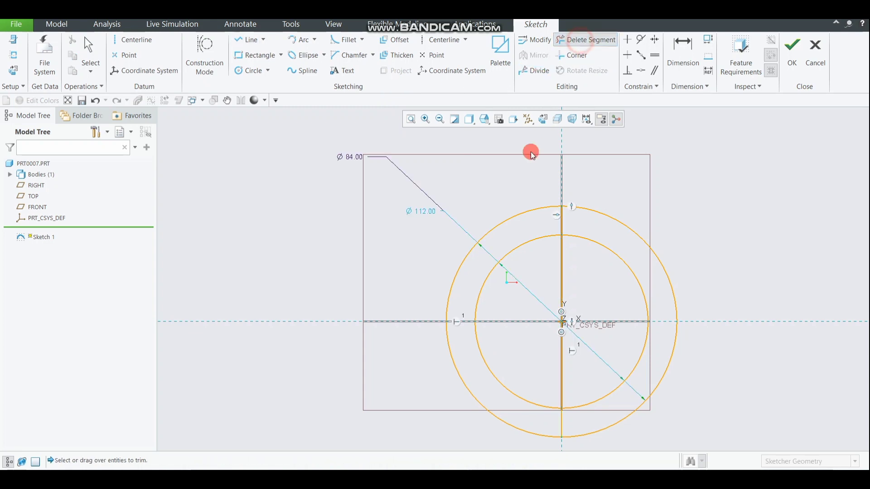
{"action": "mouse_move", "coordinate": [516, 177]}
{"action": "left_mouse_down"}
{"action": "mouse_move", "coordinate": [481, 452]}
{"action": "mouse_move", "coordinate": [504, 409]}
{"action": "left_mouse_up"}
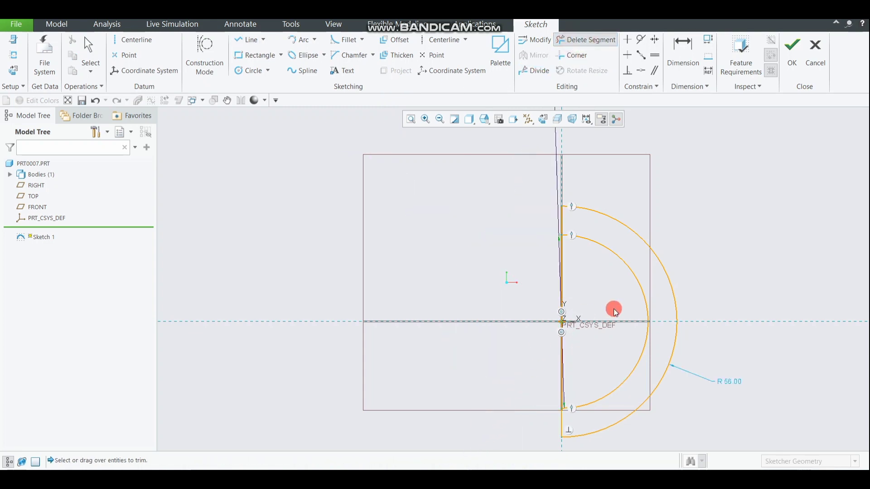
{"action": "mouse_move", "coordinate": [628, 267]}
{"action": "left_mouse_down"}
{"action": "mouse_move", "coordinate": [639, 291]}
{"action": "mouse_move", "coordinate": [543, 291]}
{"action": "left_mouse_up"}
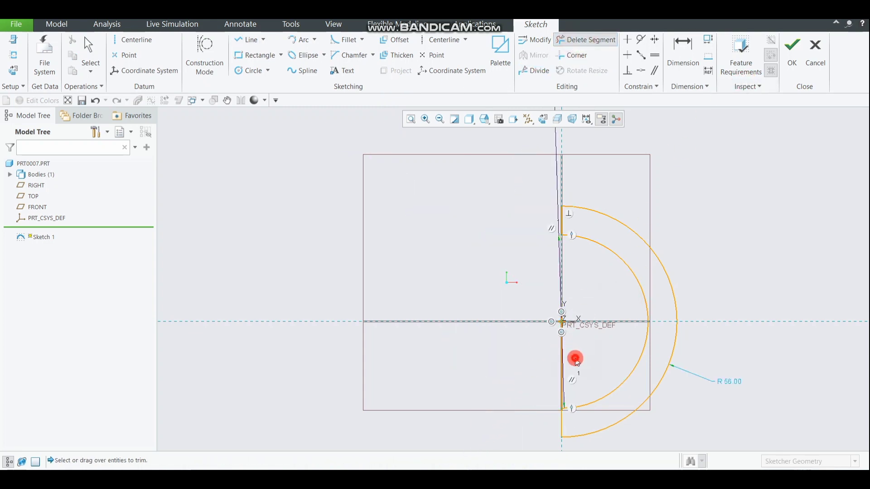
{"action": "left_click_drag", "start_coordinate": [574, 357], "coordinate": [562, 367]}
{"action": "left_click", "coordinate": [780, 54]}
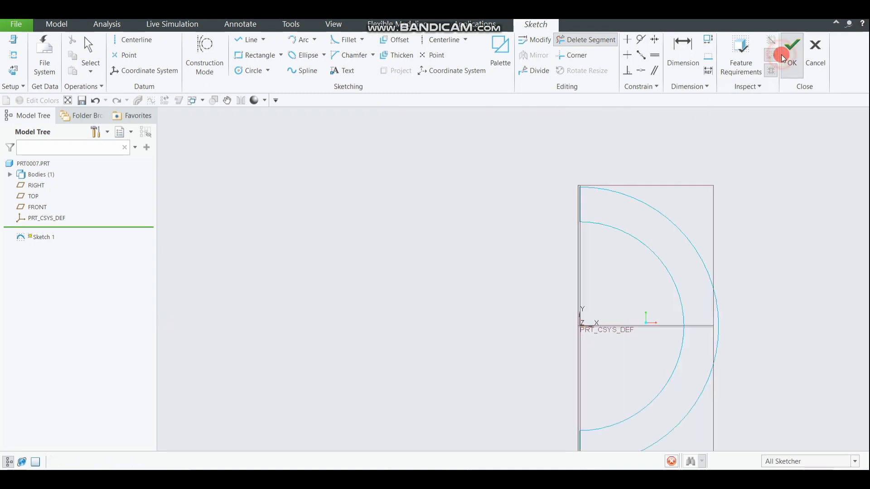
- Extrude the half-ring sketch into a solid with a depth of 40
{"action": "left_click", "coordinate": [376, 50]}
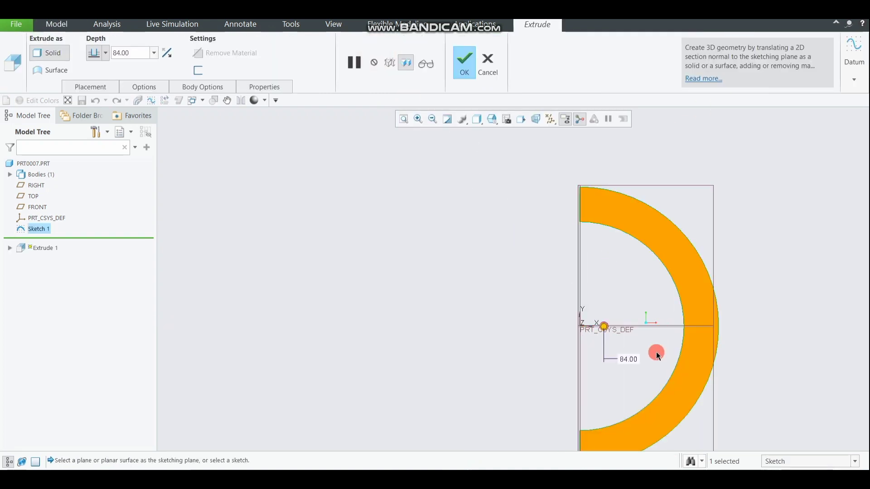
{"action": "double_click", "coordinate": [629, 360]}
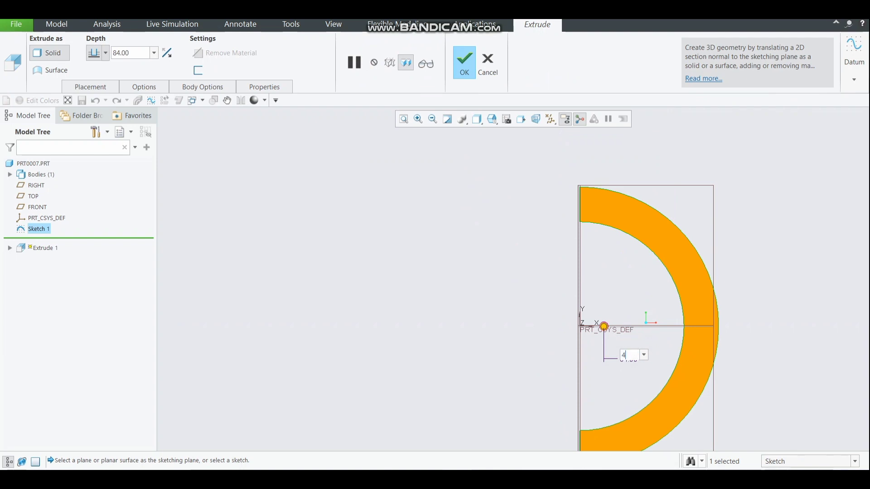
{"action": "type", "text": "40"}
{"action": "key", "text": "Return"}
{"action": "middle_click_drag", "start_coordinate": [633, 340], "coordinate": [811, 385]}
{"action": "scroll", "coordinate": [532, 217], "scroll_direction": "up", "scroll_amount": 4}
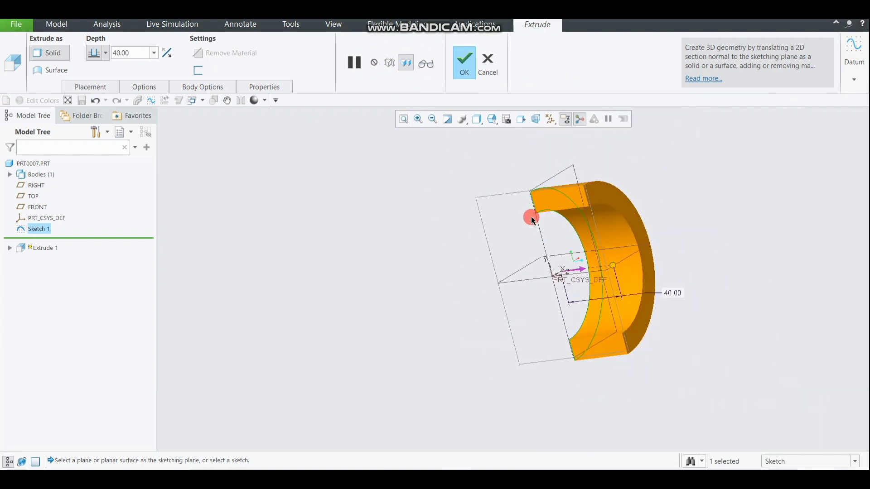
{"action": "middle_click_drag", "start_coordinate": [616, 215], "coordinate": [651, 219]}
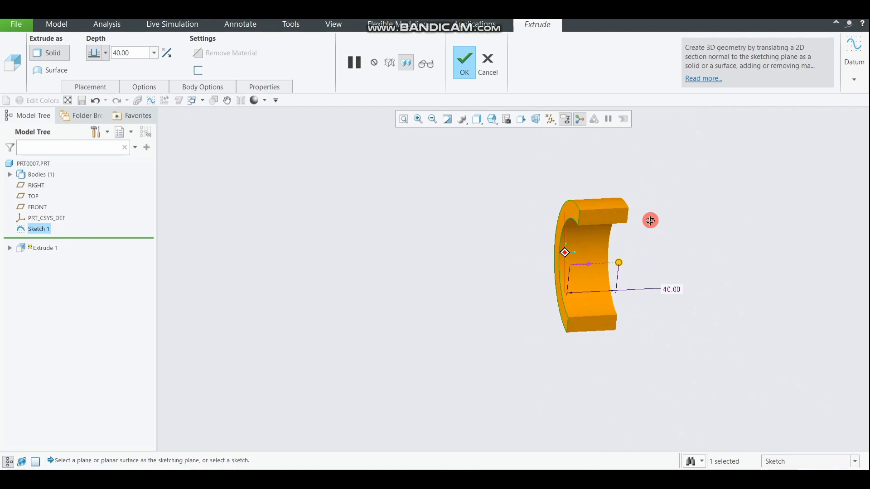
{"action": "left_click", "coordinate": [460, 66]}
{"action": "left_click", "coordinate": [365, 55]}
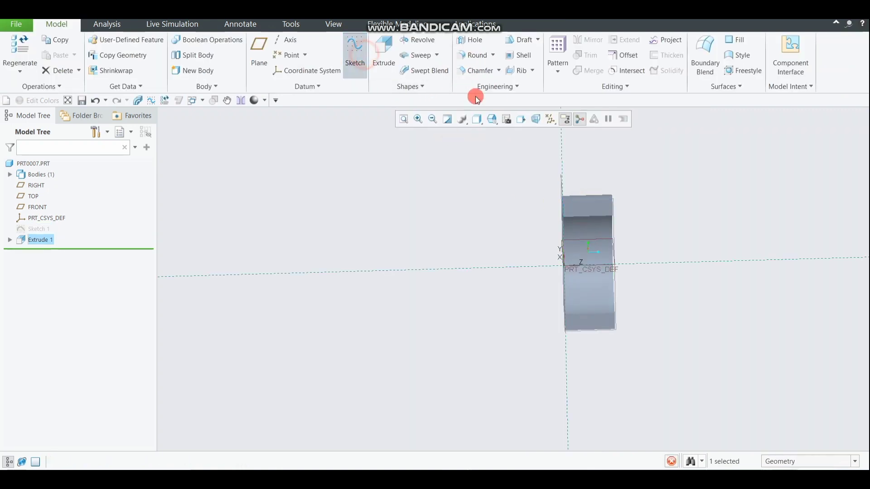
{"action": "left_click", "coordinate": [544, 121]}
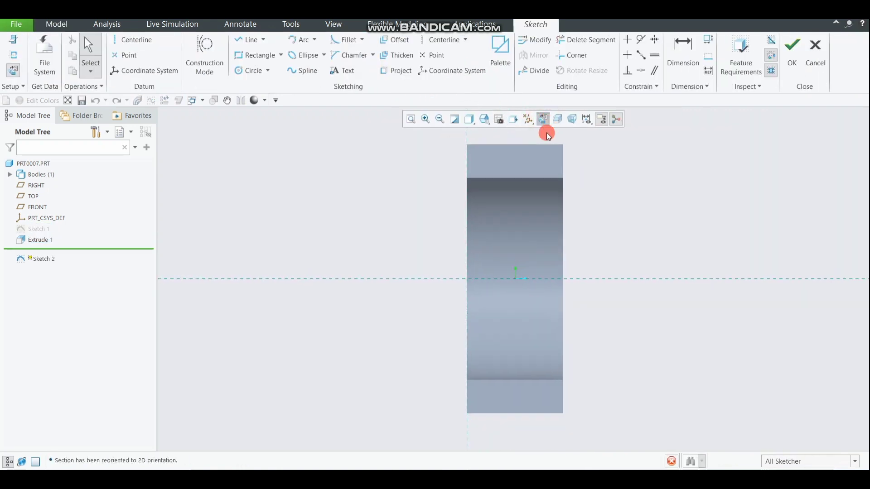
{"action": "left_click", "coordinate": [470, 149]}
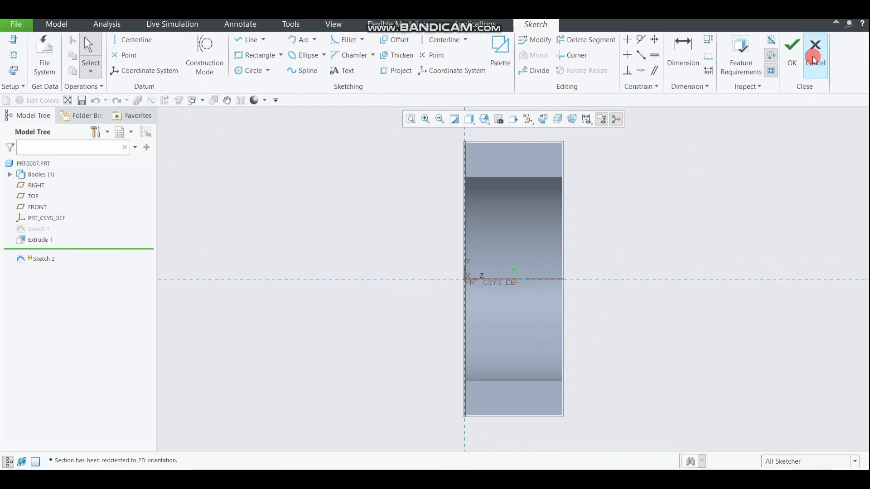
{"action": "left_click", "coordinate": [794, 49]}
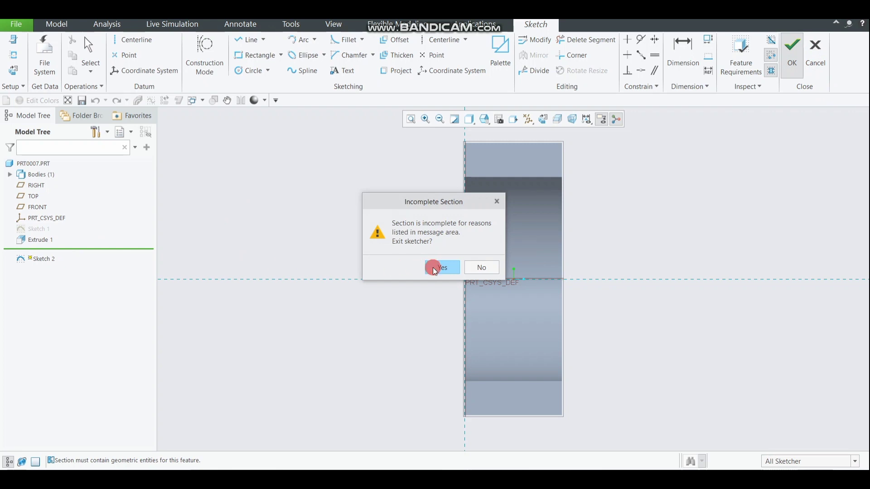
{"action": "left_click", "coordinate": [435, 269]}
- Redefine the half-ring extrusion so its 40 depth is symmetric about the sketch plane
{"action": "left_click", "coordinate": [47, 242]}
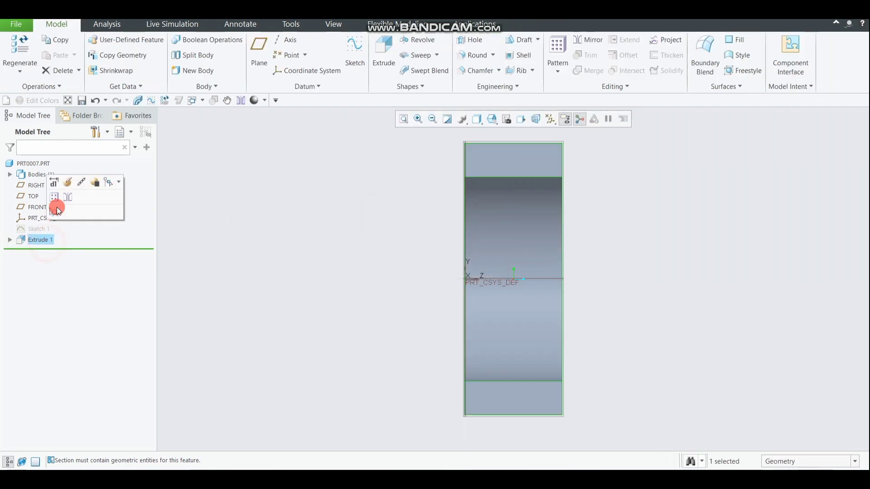
{"action": "left_click", "coordinate": [62, 185]}
{"action": "left_click", "coordinate": [96, 84]}
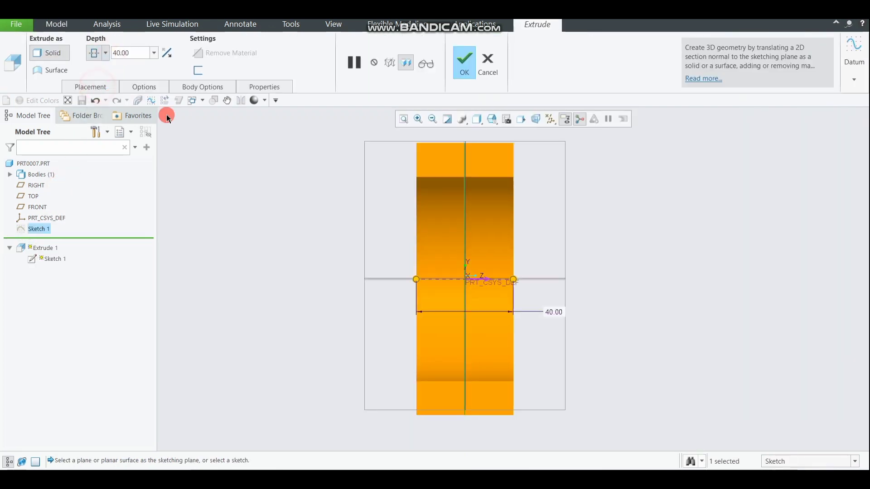
{"action": "left_click", "coordinate": [462, 64]}
- Sketch a circle about 14 in diameter on the half-ring's flat end face, centred on the midpoint of its upper outer edge
{"action": "left_click", "coordinate": [442, 149]}
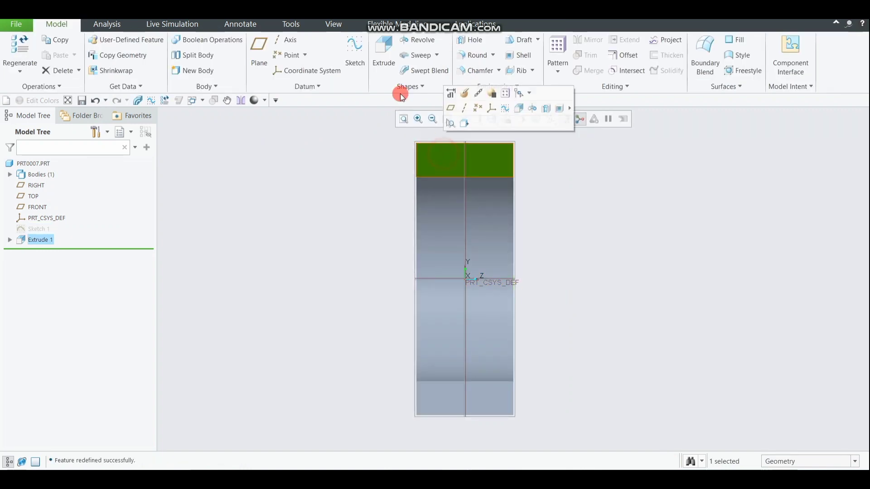
{"action": "left_click", "coordinate": [361, 51]}
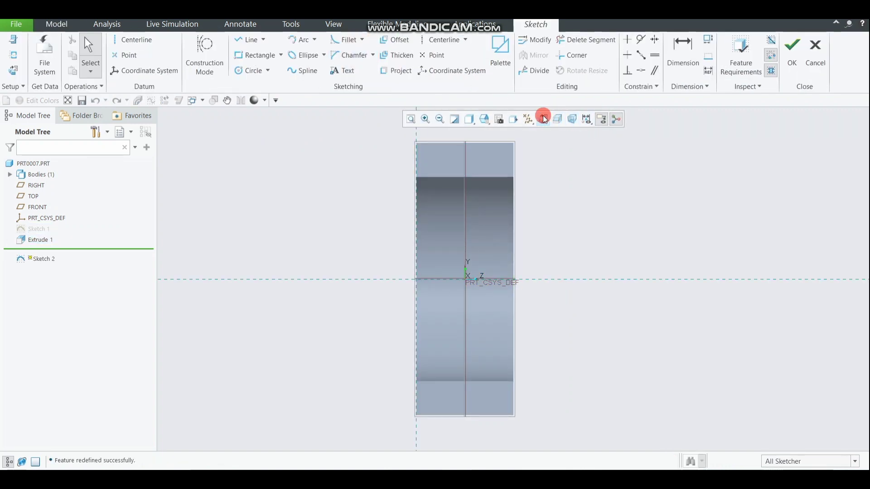
{"action": "left_click", "coordinate": [543, 118]}
{"action": "left_click", "coordinate": [252, 73]}
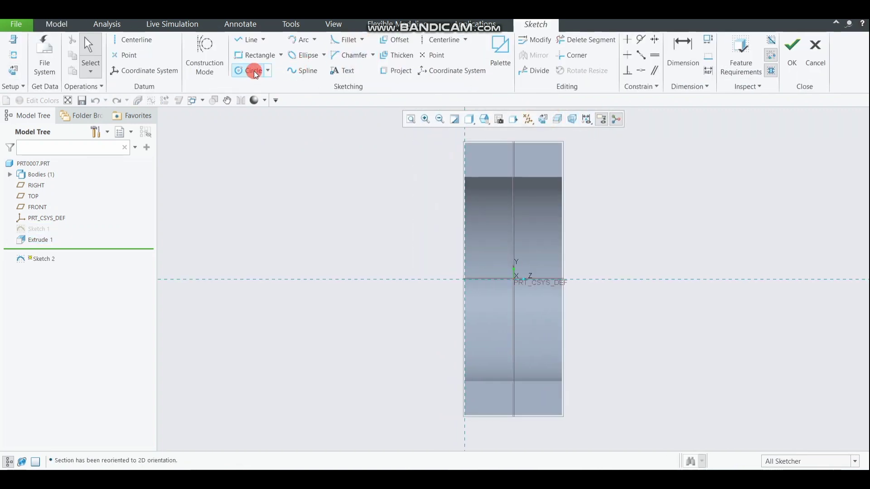
{"action": "left_click", "coordinate": [512, 144]}
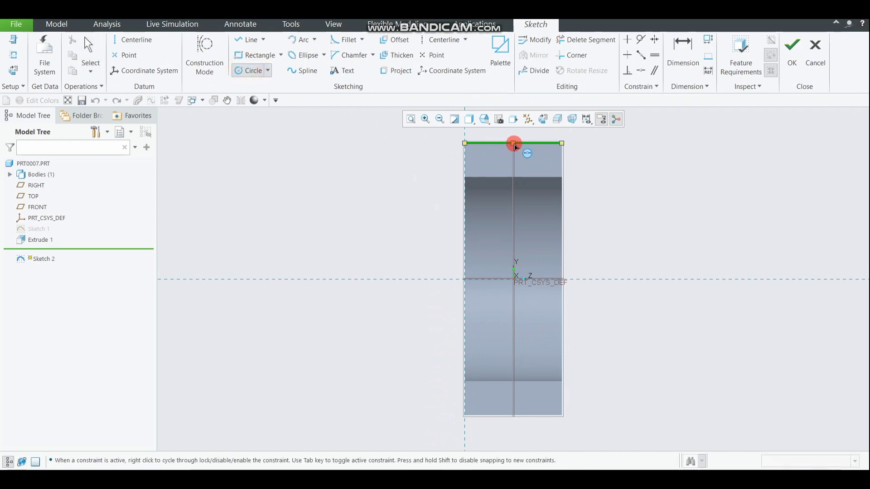
{"action": "left_click", "coordinate": [519, 150]}
{"action": "left_click", "coordinate": [524, 159]}
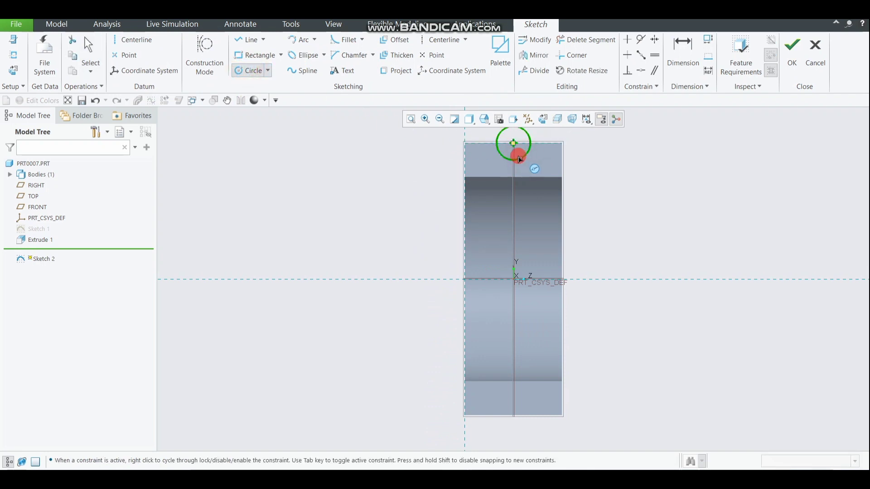
{"action": "middle_click", "coordinate": [518, 155]}
- Set the circle's diameter to 25 and finish the sketch
{"action": "scroll", "coordinate": [518, 155], "scroll_direction": "down", "scroll_amount": 1}
{"action": "double_click", "coordinate": [489, 135]}
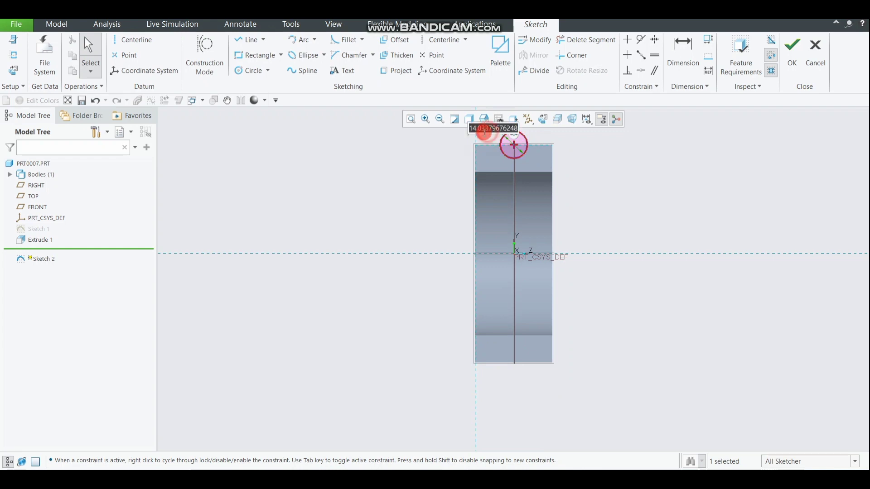
{"action": "type", "text": "25"}
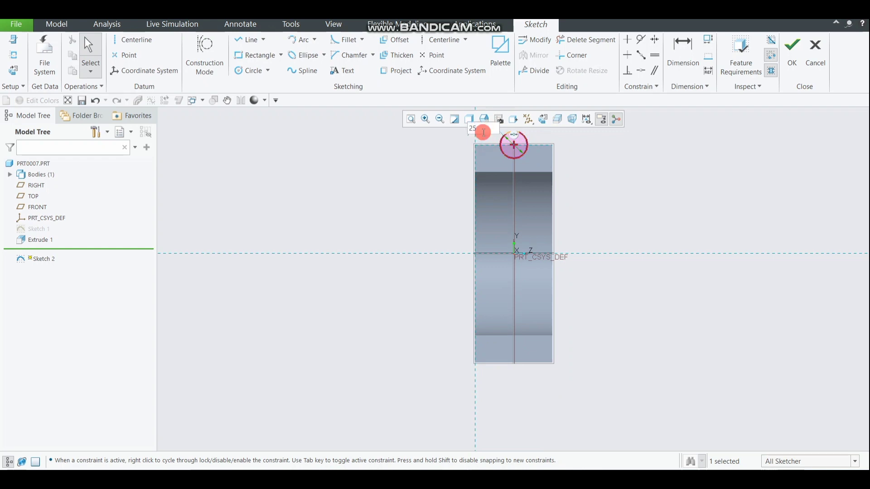
{"action": "key", "text": "Return"}
{"action": "left_click", "coordinate": [792, 50]}
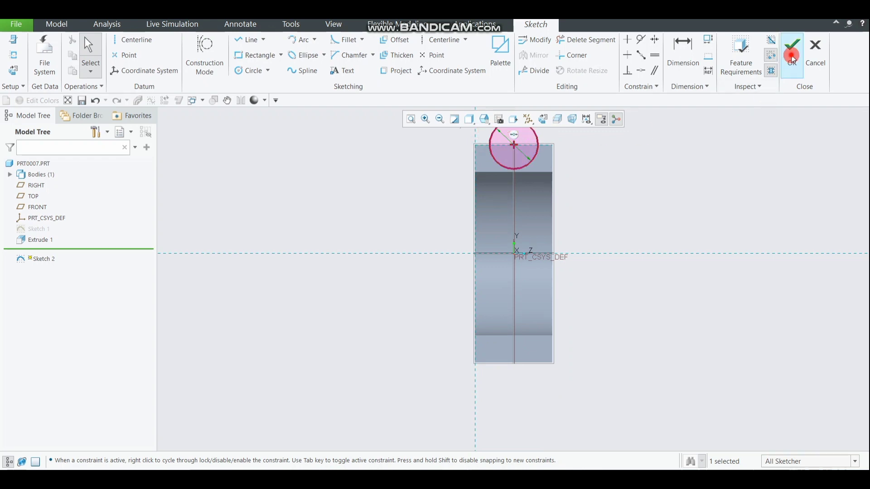
- Extrude the 25 diameter circle 20 back along the outside of the half-ring to form a solid boss
{"action": "left_click", "coordinate": [399, 64]}
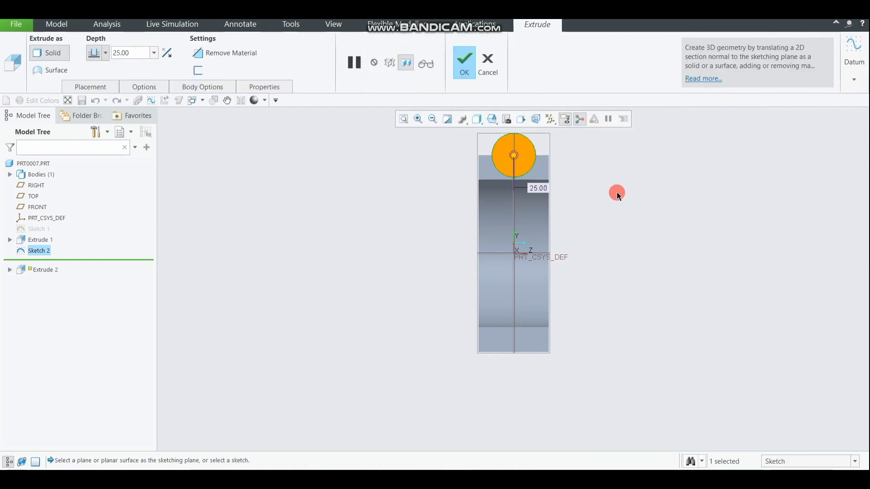
{"action": "middle_click_drag", "start_coordinate": [616, 192], "coordinate": [650, 240]}
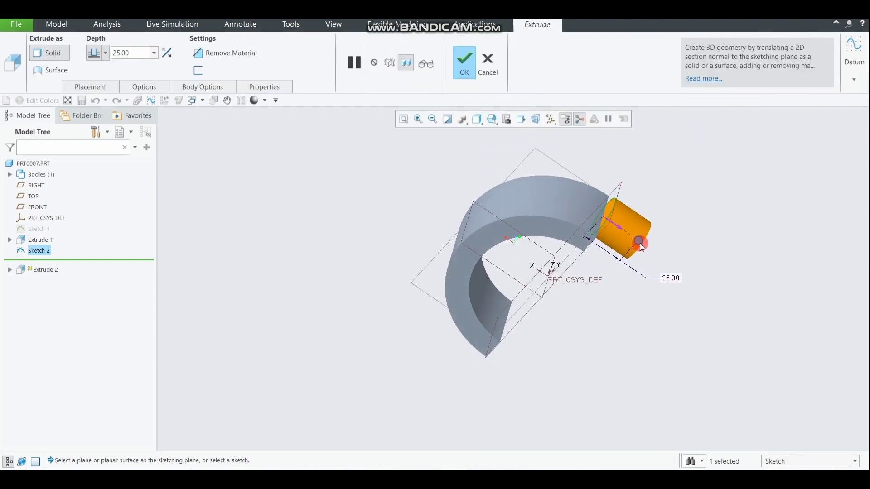
{"action": "left_click_drag", "start_coordinate": [640, 243], "coordinate": [570, 193]}
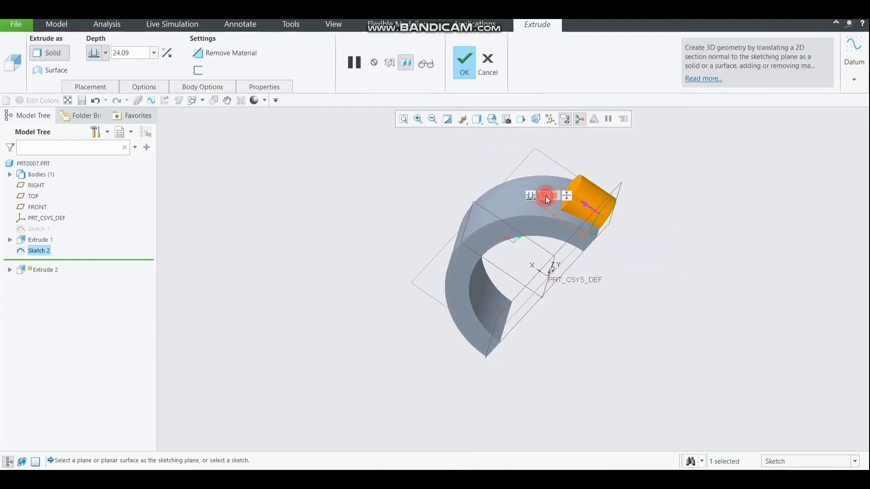
{"action": "double_click", "coordinate": [545, 197]}
{"action": "type", "text": "20"}
{"action": "key", "text": "Return"}
{"action": "left_click", "coordinate": [465, 73]}
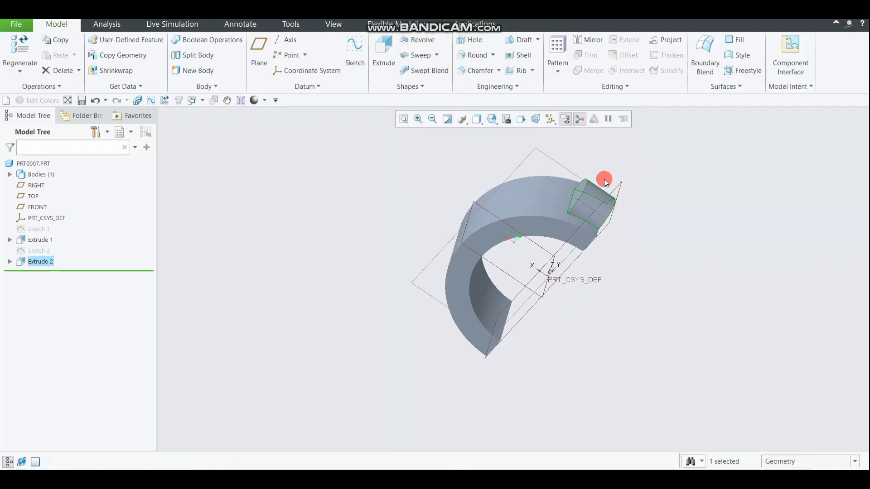
- Sketch a circle on the boss's exposed flat face, concentric with and matching its outline, and finish the sketch
{"action": "middle_click_drag", "start_coordinate": [605, 179], "coordinate": [635, 208]}
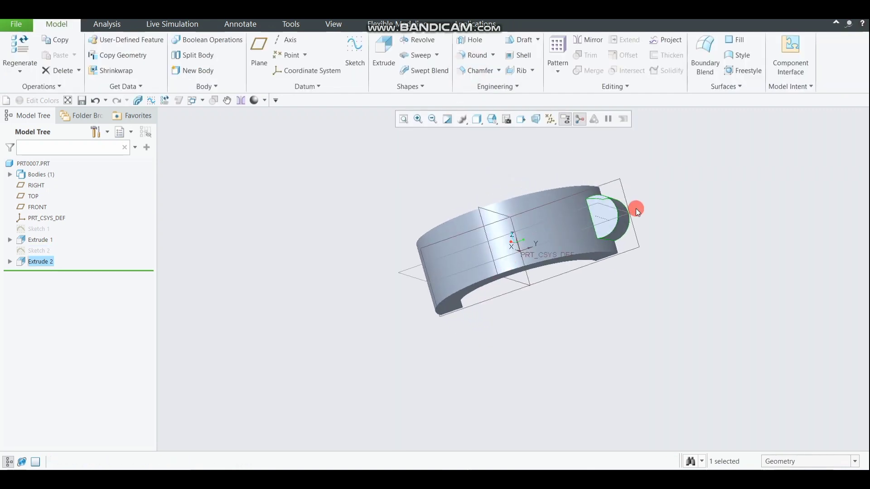
{"action": "left_click", "coordinate": [603, 216]}
{"action": "left_click", "coordinate": [355, 49]}
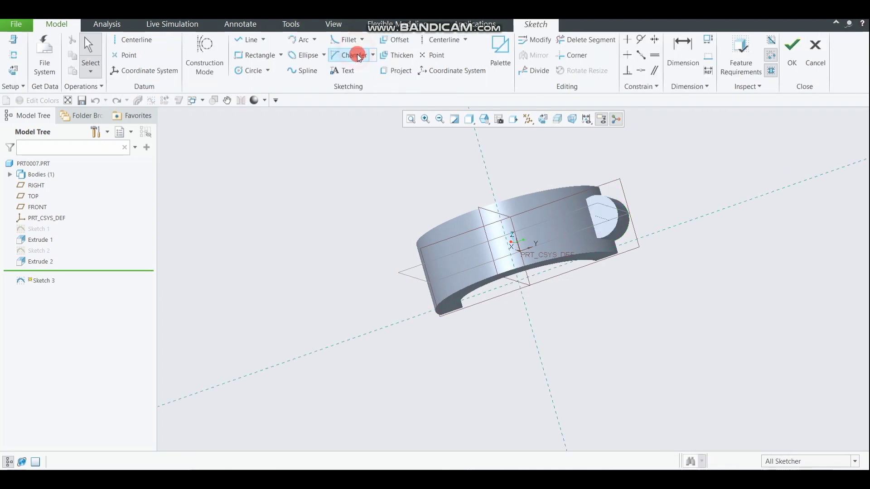
{"action": "left_click", "coordinate": [241, 70]}
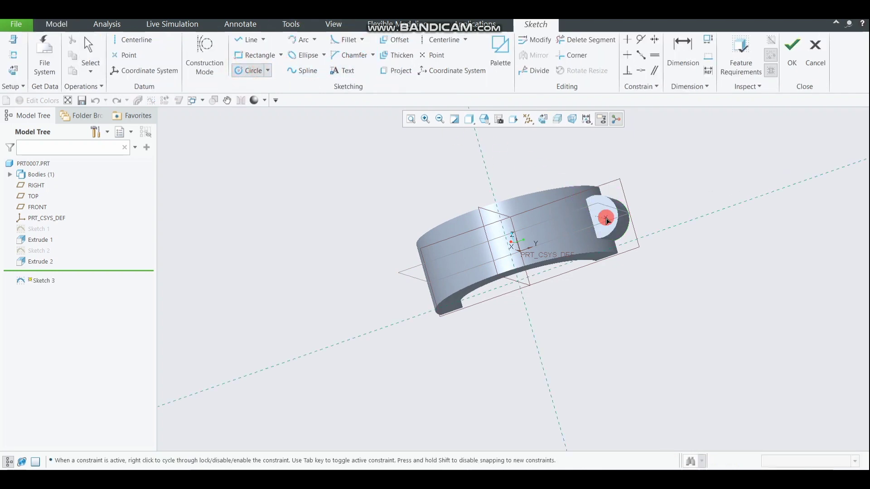
{"action": "left_click_drag", "start_coordinate": [607, 220], "coordinate": [620, 213]}
{"action": "left_click", "coordinate": [619, 213]}
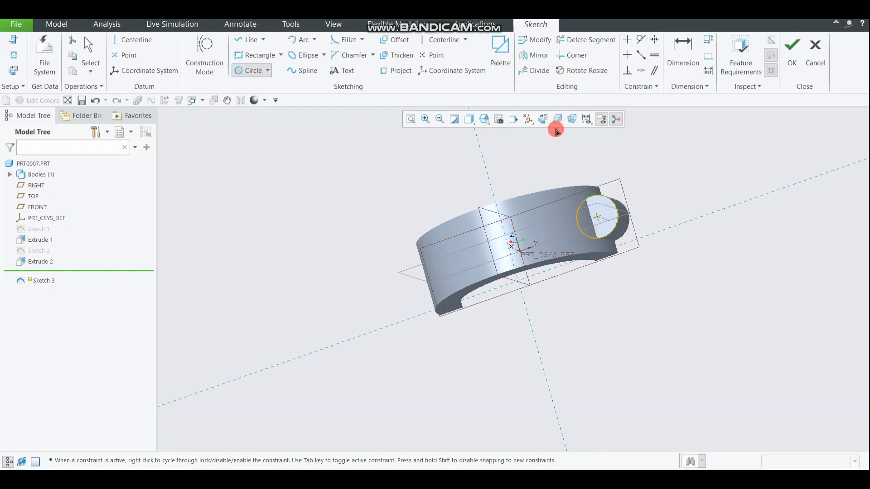
{"action": "left_click", "coordinate": [792, 72]}
- Start extruding the new circle outward from the boss with a 3 degree taper
{"action": "left_click", "coordinate": [380, 68]}
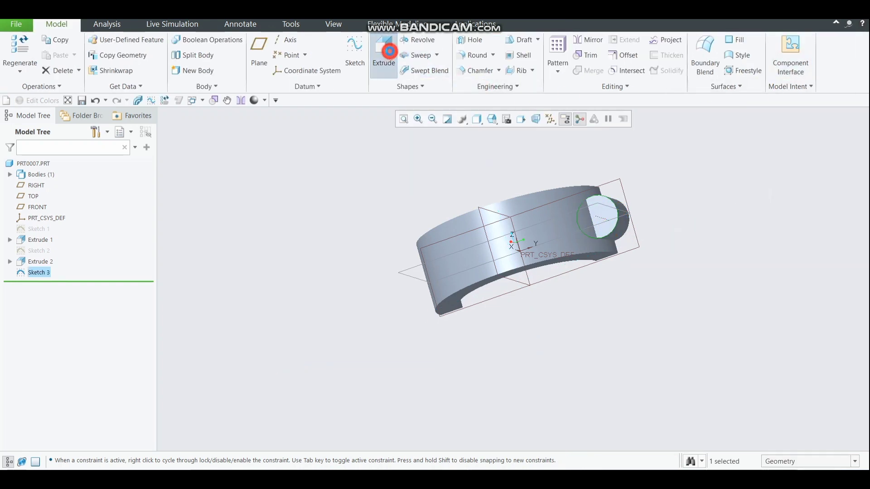
{"action": "left_click", "coordinate": [153, 87]}
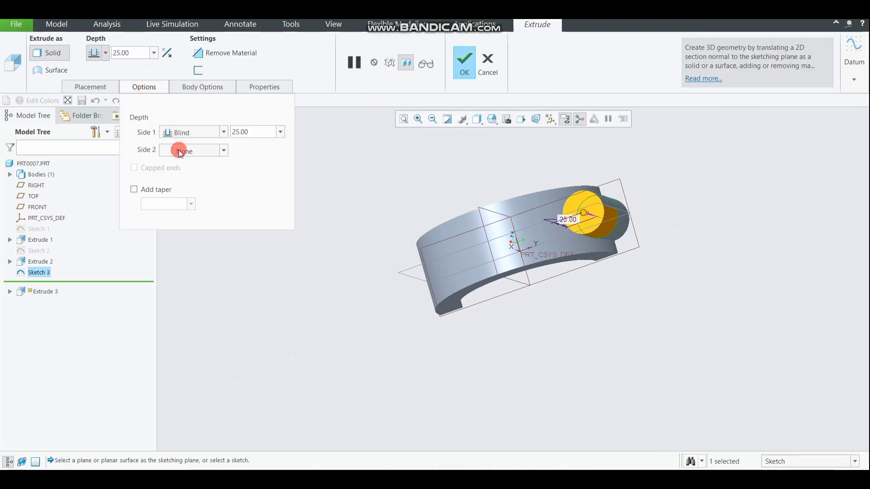
{"action": "left_click", "coordinate": [135, 190]}
{"action": "left_click", "coordinate": [148, 203]}
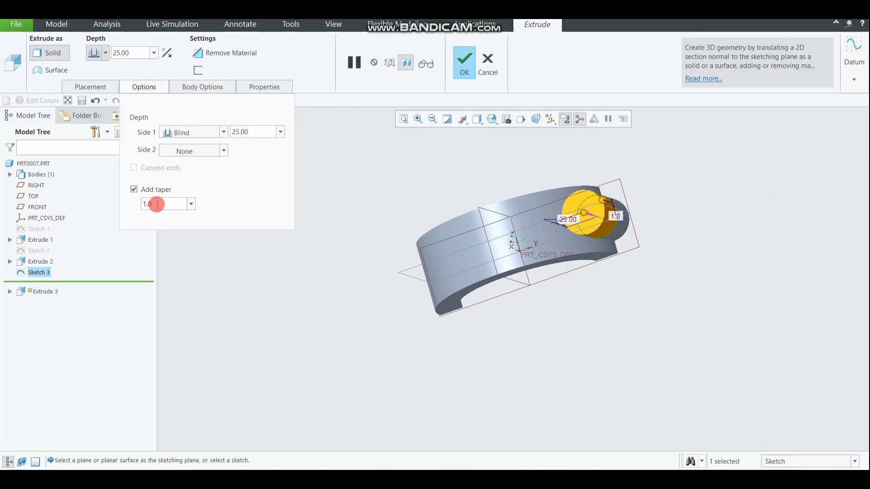
{"action": "type", "text": "3"}
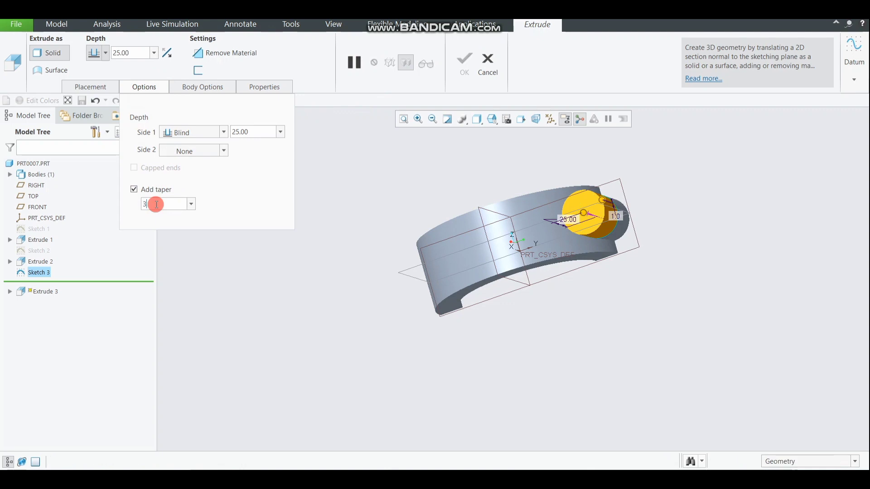
{"action": "key", "text": "Return"}
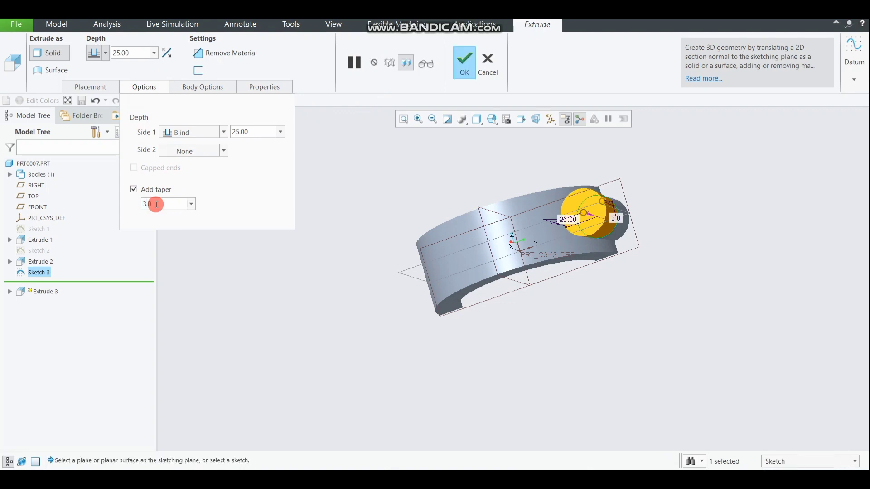
- Set the tapered extrusion's depth to 20 and complete it
{"action": "double_click", "coordinate": [566, 221]}
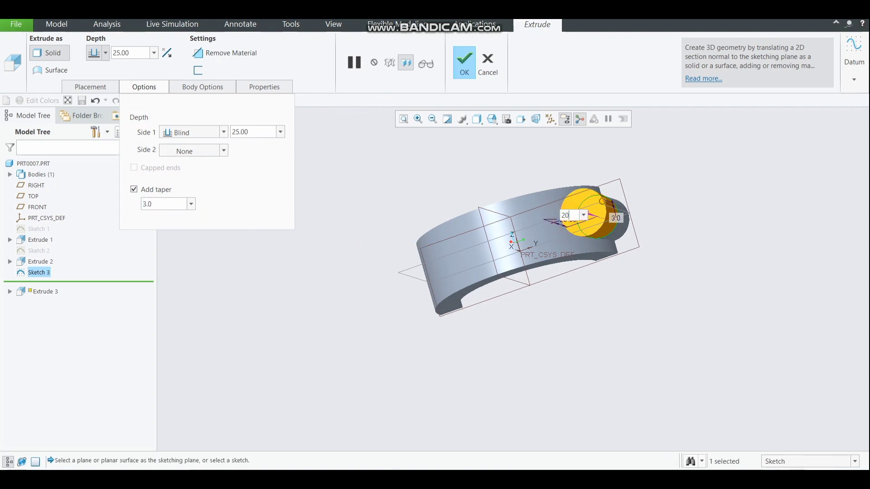
{"action": "type", "text": "20"}
{"action": "key", "text": "Return"}
{"action": "middle_click_drag", "start_coordinate": [737, 238], "coordinate": [637, 245]}
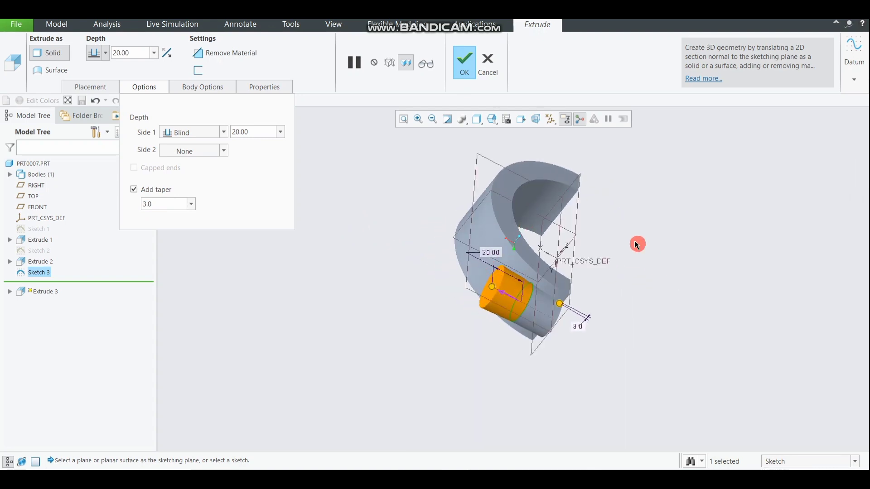
{"action": "left_click", "coordinate": [461, 63]}
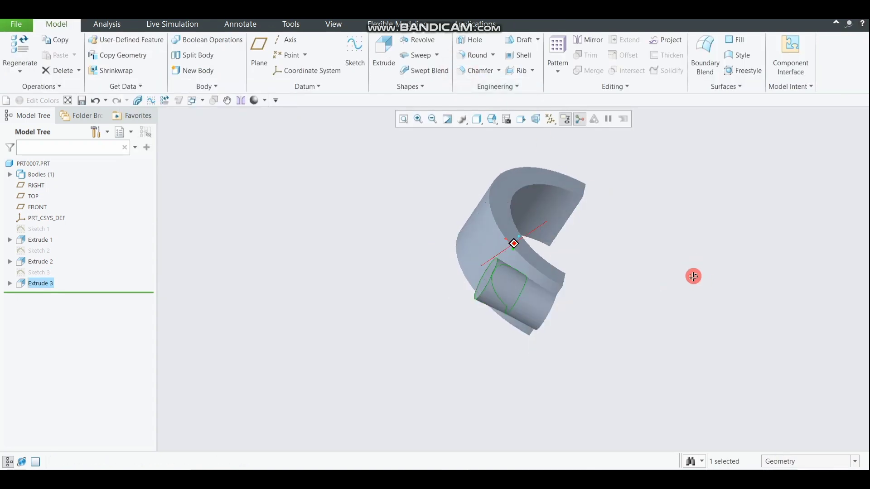
- Sketch a circle on the half-ring's flat end face, concentric with the bolt boss
{"action": "middle_click_drag", "start_coordinate": [693, 276], "coordinate": [648, 239]}
{"action": "left_click", "coordinate": [450, 231]}
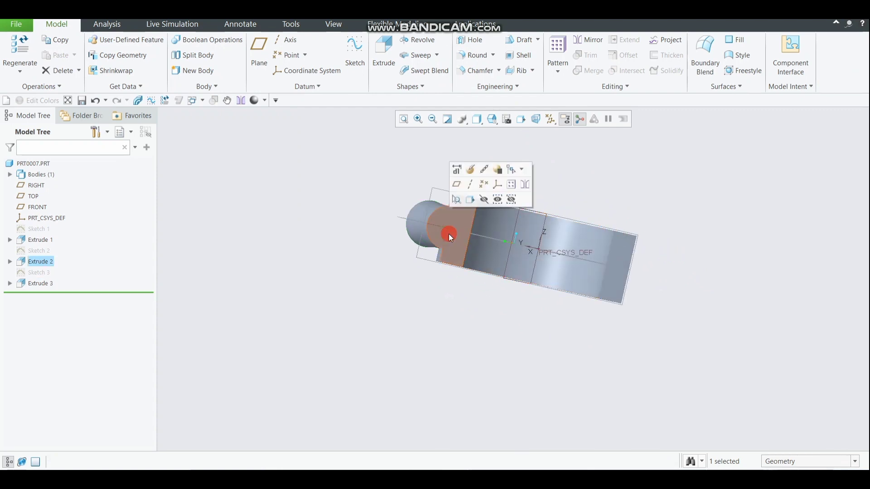
{"action": "left_click", "coordinate": [355, 50]}
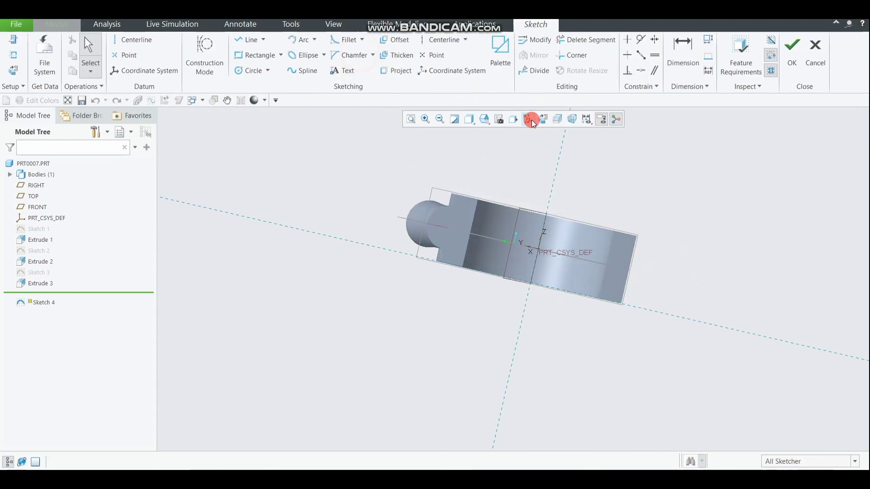
{"action": "left_click", "coordinate": [531, 120]}
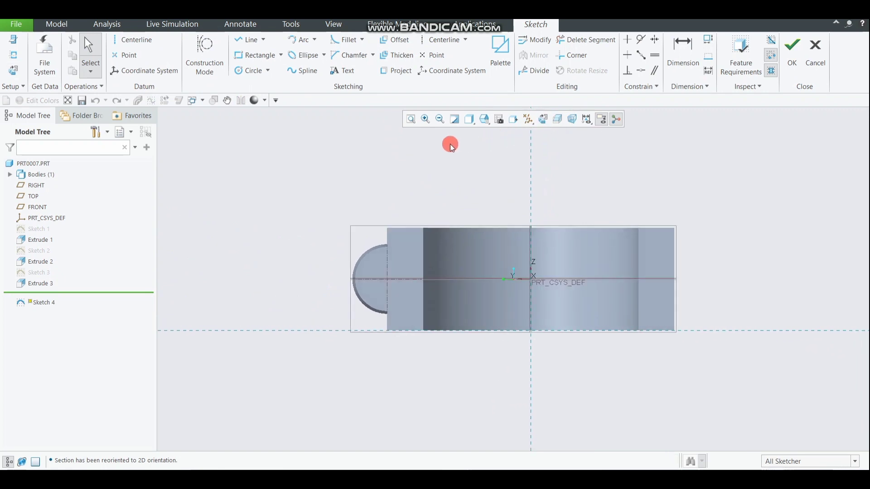
{"action": "left_click", "coordinate": [248, 73]}
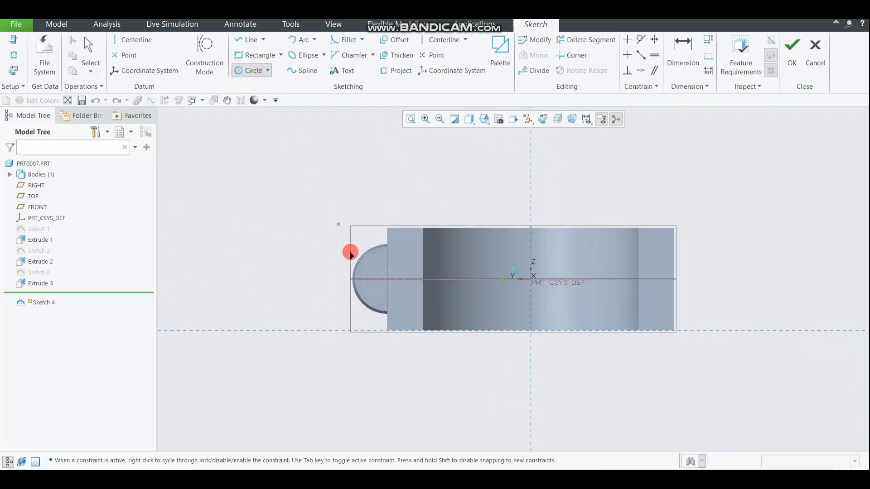
{"action": "left_click", "coordinate": [396, 296]}
{"action": "middle_click", "coordinate": [361, 266]}
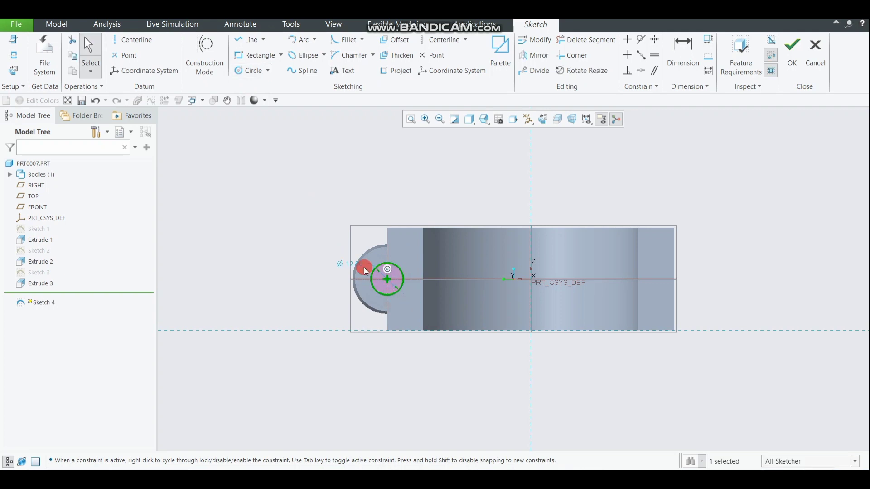
- Set the circle's diameter to 10 and finish the sketch
{"action": "double_click", "coordinate": [355, 265]}
{"action": "type", "text": "10"}
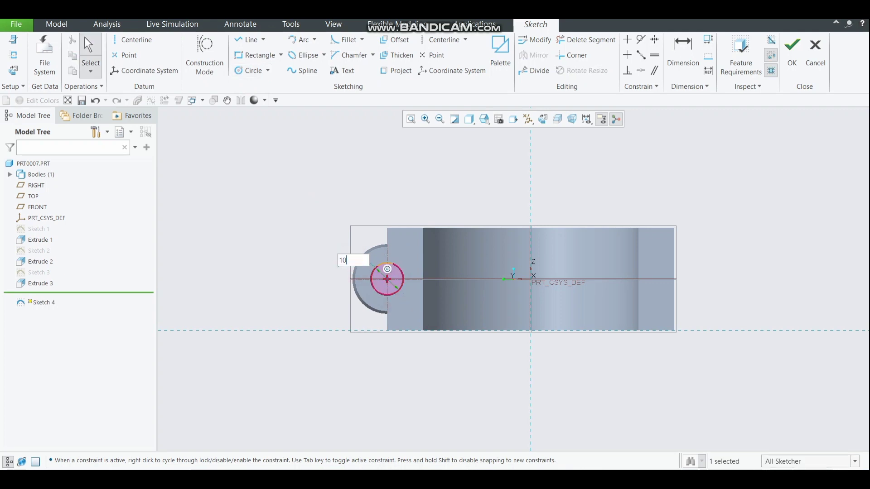
{"action": "key", "text": "Return"}
{"action": "left_click", "coordinate": [792, 49]}
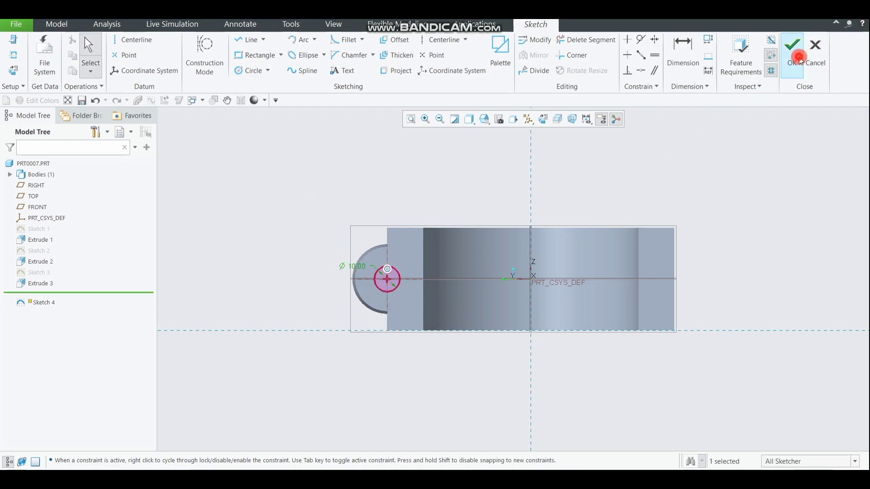
- Extrude the 10 diameter circle as a cut through the whole boss, to a depth of 76.56
{"action": "left_click", "coordinate": [383, 53]}
{"action": "middle_click_drag", "start_coordinate": [479, 166], "coordinate": [563, 192]}
{"action": "left_click_drag", "start_coordinate": [615, 346], "coordinate": [420, 258]}
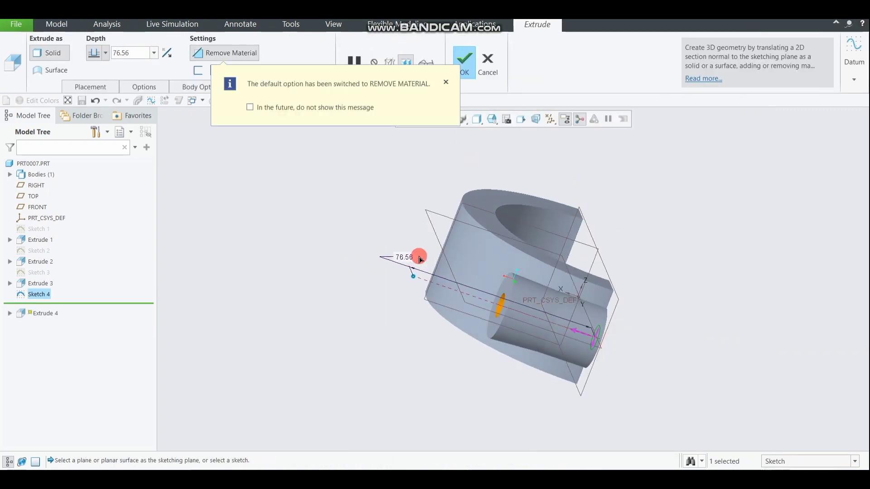
{"action": "left_click", "coordinate": [466, 63]}
- Group Extrude 2, Extrude 3 and Extrude 4 together with all features in between
{"action": "middle_click_drag", "start_coordinate": [645, 232], "coordinate": [569, 202]}
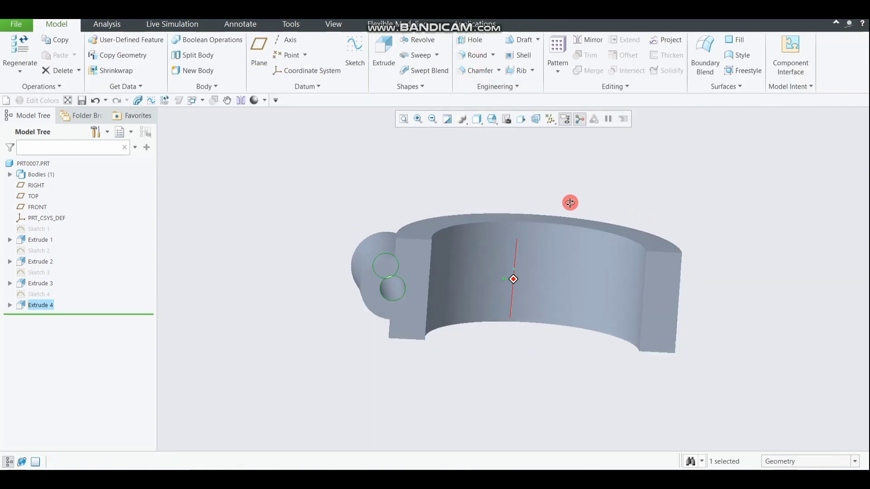
{"action": "left_click", "coordinate": [44, 284], "text": "ctrl"}
{"action": "left_click", "coordinate": [48, 262], "text": "ctrl"}
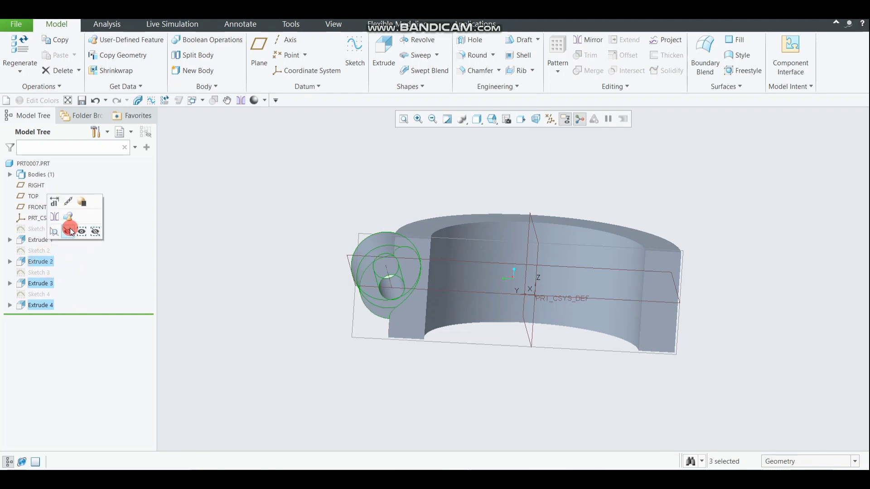
{"action": "left_click", "coordinate": [67, 219]}
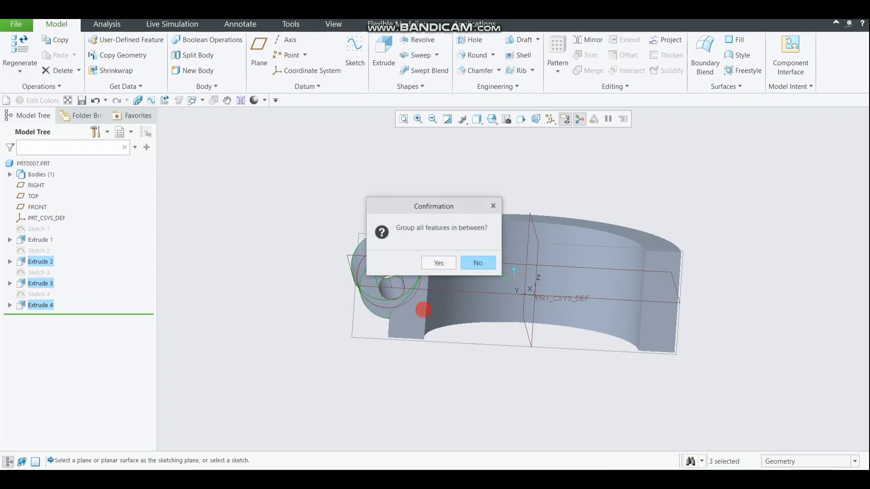
{"action": "left_click", "coordinate": [441, 264]}
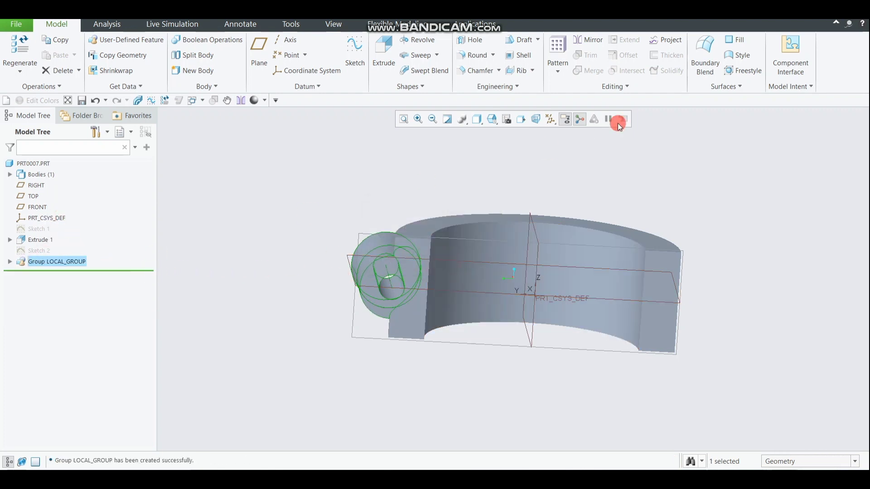
- Mirror the grouped boss and hole about the TOP plane to the other end of the half-ring
{"action": "left_click", "coordinate": [588, 41]}
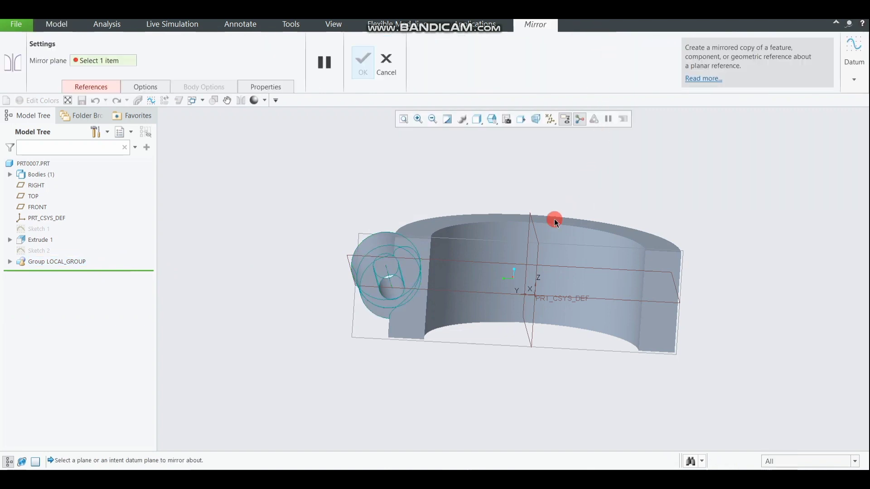
{"action": "left_click", "coordinate": [535, 234]}
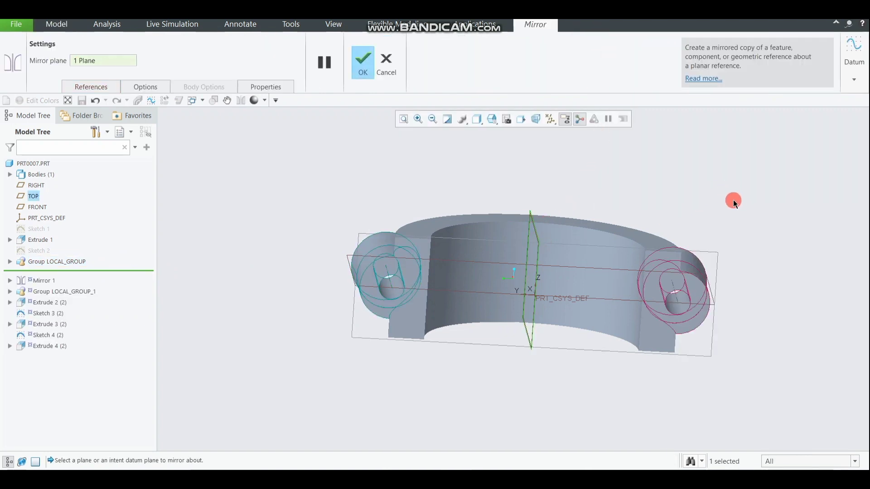
{"action": "mouse_move", "coordinate": [733, 200]}
{"action": "middle_mouse_down"}
{"action": "mouse_move", "coordinate": [654, 171]}
{"action": "mouse_move", "coordinate": [679, 184]}
{"action": "middle_mouse_up"}
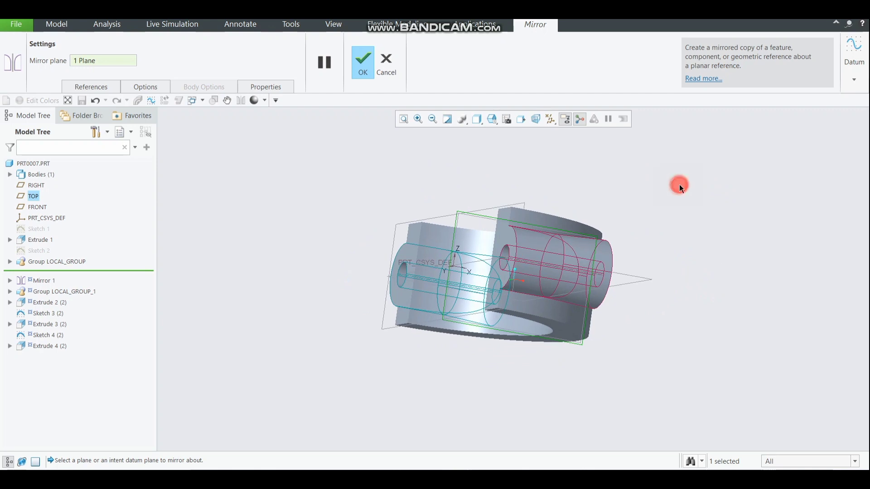
{"action": "left_click", "coordinate": [371, 67]}
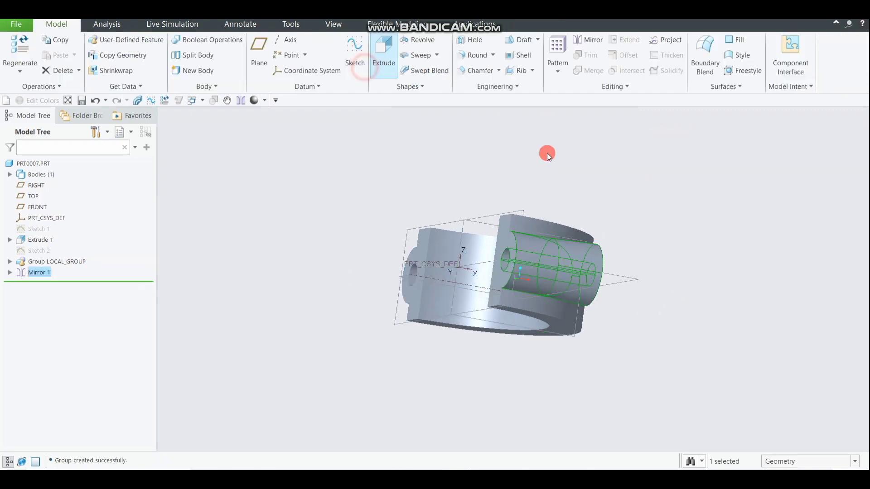
{"action": "middle_click_drag", "start_coordinate": [627, 194], "coordinate": [683, 194]}
{"action": "left_click", "coordinate": [683, 193]}
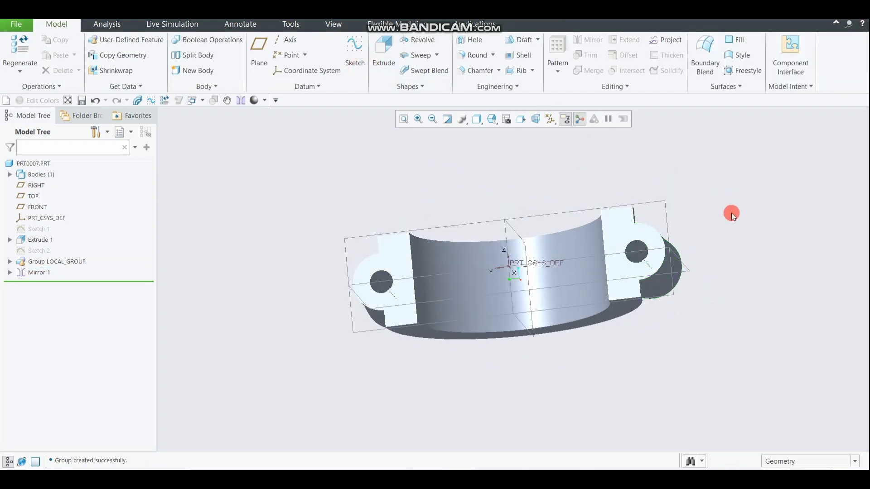
{"action": "mouse_move", "coordinate": [730, 213]}
{"action": "middle_mouse_down"}
{"action": "mouse_move", "coordinate": [726, 152]}
{"action": "mouse_move", "coordinate": [691, 113]}
{"action": "mouse_move", "coordinate": [718, 157]}
{"action": "mouse_move", "coordinate": [763, 197]}
{"action": "mouse_move", "coordinate": [811, 198]}
{"action": "mouse_move", "coordinate": [854, 175]}
{"action": "mouse_move", "coordinate": [823, 176]}
{"action": "mouse_move", "coordinate": [786, 196]}
{"action": "mouse_move", "coordinate": [772, 197]}
{"action": "mouse_move", "coordinate": [759, 175]}
{"action": "mouse_move", "coordinate": [718, 210]}
{"action": "mouse_move", "coordinate": [739, 223]}
{"action": "mouse_move", "coordinate": [572, 175]}
{"action": "middle_mouse_up"}
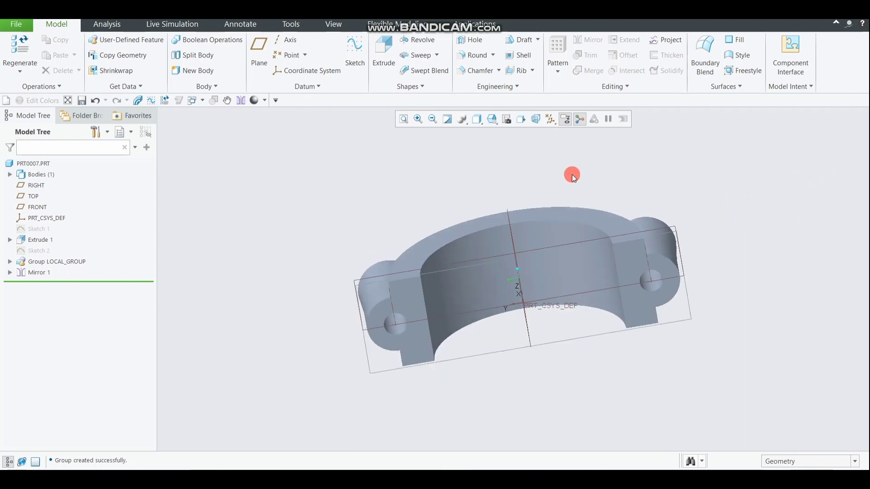
- Save a copy of the part as Cap in the Public Documents folder and close the part
{"action": "left_click", "coordinate": [17, 24]}
{"action": "left_click", "coordinate": [43, 103]}
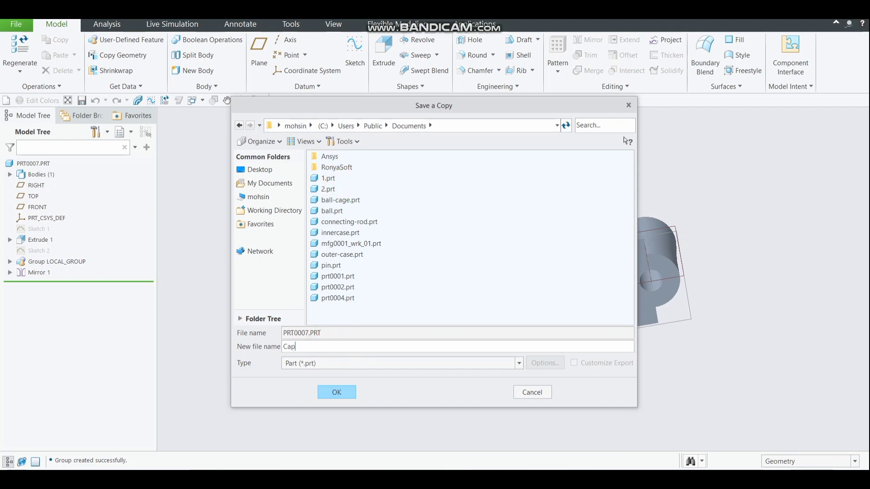
{"action": "key", "text": "Return"}
{"action": "left_click", "coordinate": [325, 333]}
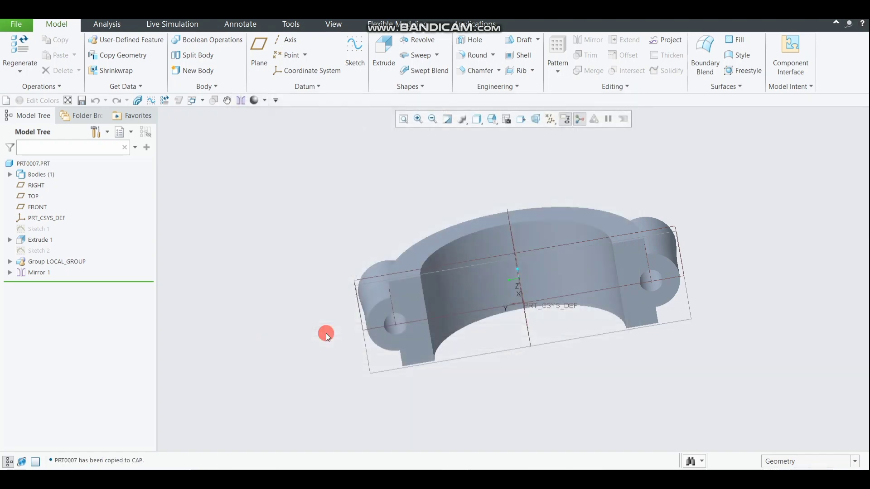
{"action": "left_click", "coordinate": [20, 30]}
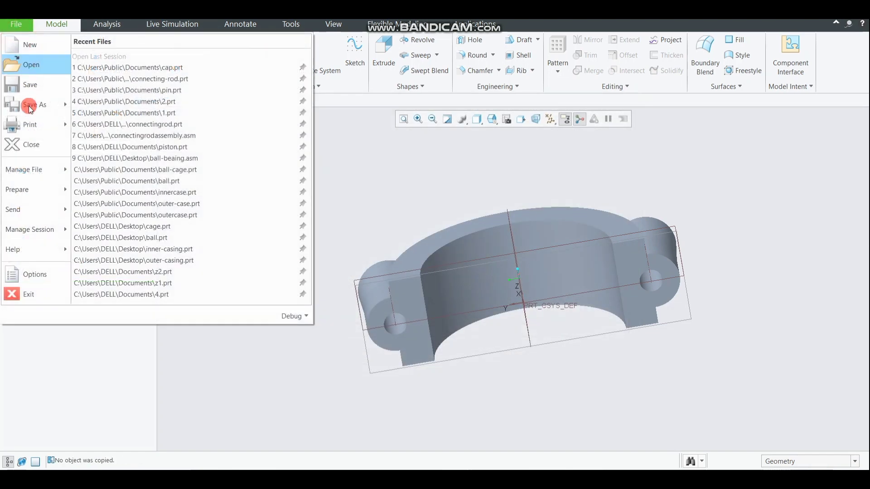
{"action": "left_click", "coordinate": [36, 145]}
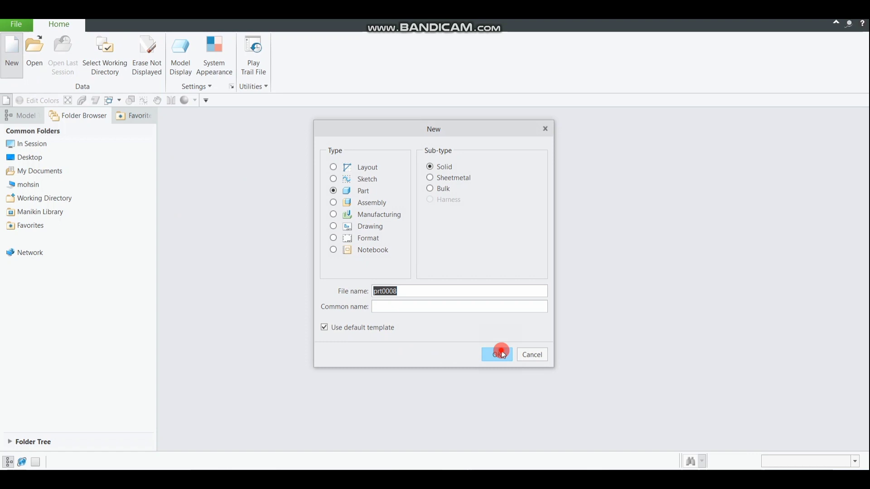
- Create the solid part prt0008 from the default template and start a sketch on the FRONT plane, viewed straight on
{"action": "left_click", "coordinate": [501, 355]}
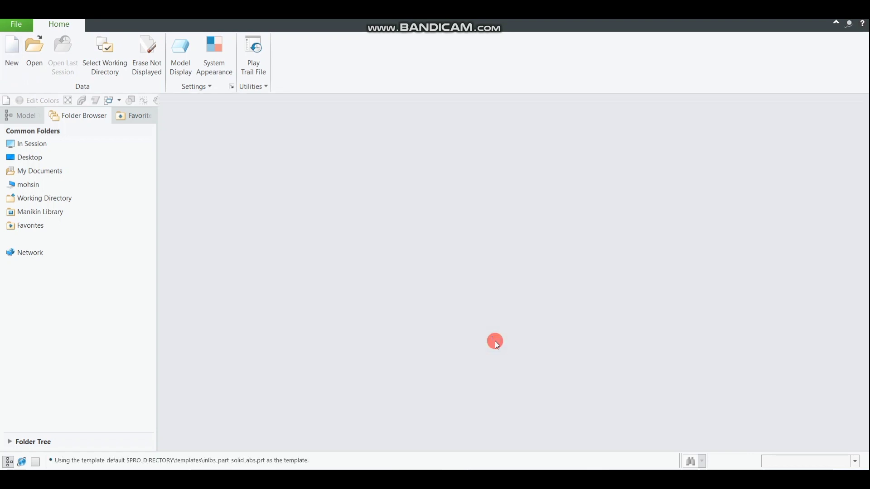
{"action": "left_click", "coordinate": [410, 252]}
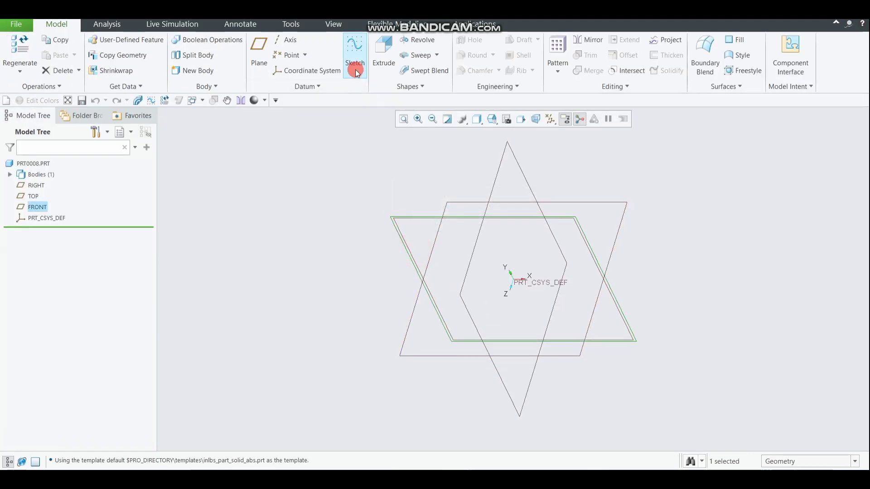
{"action": "left_click", "coordinate": [354, 52]}
{"action": "left_click", "coordinate": [539, 121]}
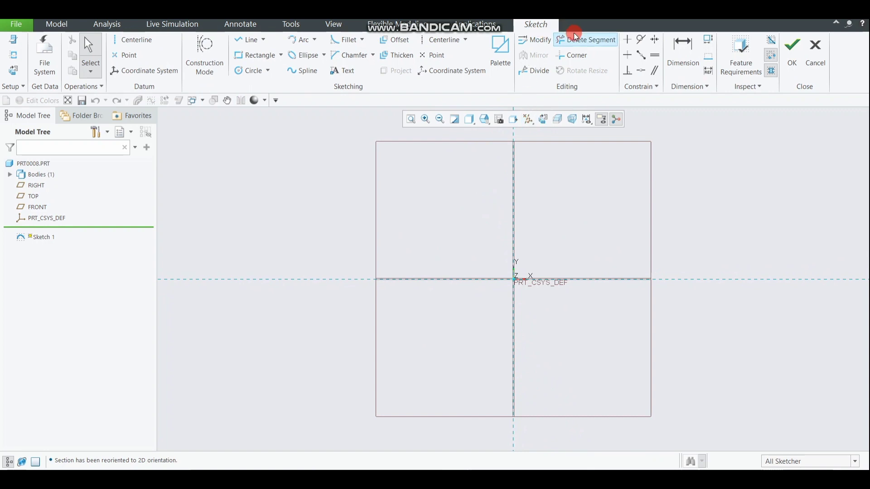
- Insert a 6-sided hexagon from the sketcher palette, centred on the origin
{"action": "left_click", "coordinate": [502, 44]}
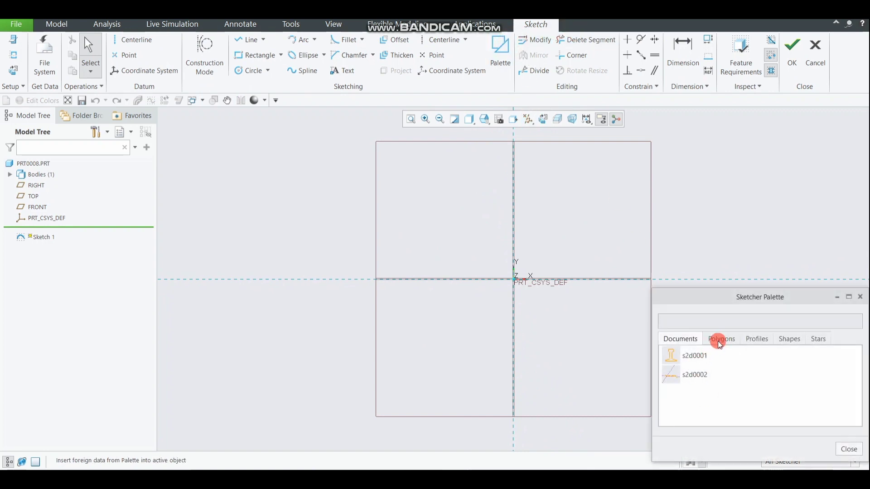
{"action": "left_click", "coordinate": [717, 339]}
{"action": "left_click", "coordinate": [697, 415]}
{"action": "mouse_move", "coordinate": [697, 418]}
{"action": "left_mouse_down"}
{"action": "mouse_move", "coordinate": [516, 279]}
{"action": "mouse_move", "coordinate": [497, 280]}
{"action": "left_mouse_up"}
{"action": "scroll", "coordinate": [498, 280], "scroll_direction": "up", "scroll_amount": 5}
{"action": "scroll", "coordinate": [499, 284], "scroll_direction": "up", "scroll_amount": 1}
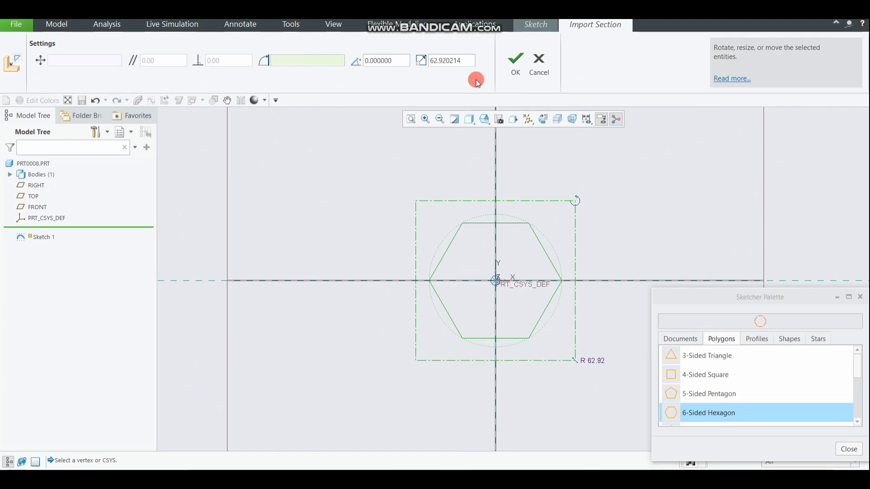
- Scale the hexagon to 10, rotate it 90 degrees and finish the sketch
{"action": "left_click_drag", "start_coordinate": [465, 61], "coordinate": [427, 65]}
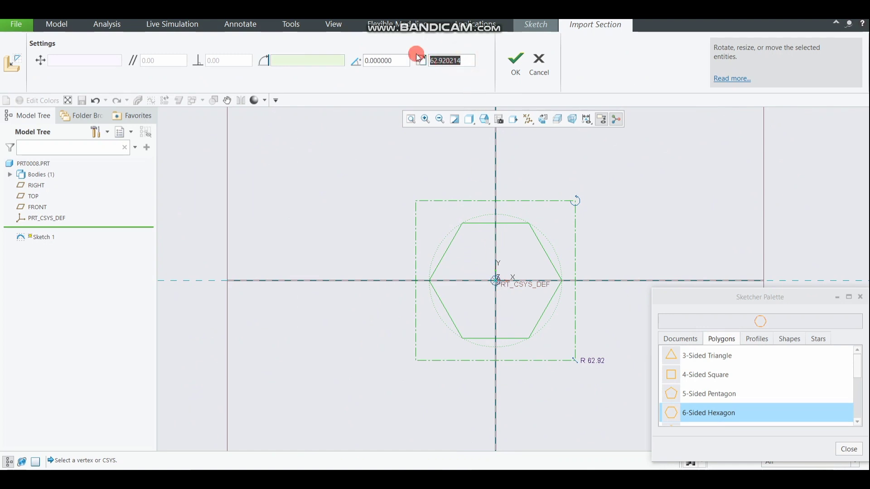
{"action": "type", "text": "10"}
{"action": "key", "text": "Return"}
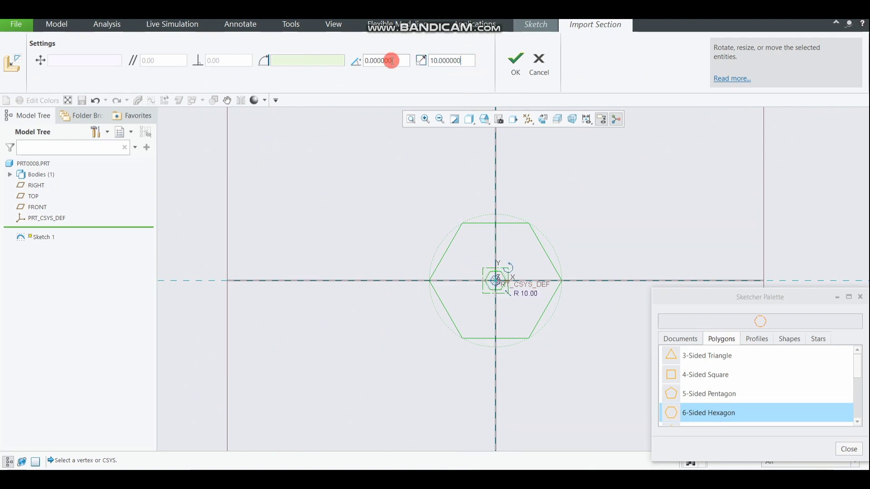
{"action": "left_click_drag", "start_coordinate": [392, 60], "coordinate": [364, 63]}
{"action": "type", "text": "90"}
{"action": "left_click", "coordinate": [515, 62]}
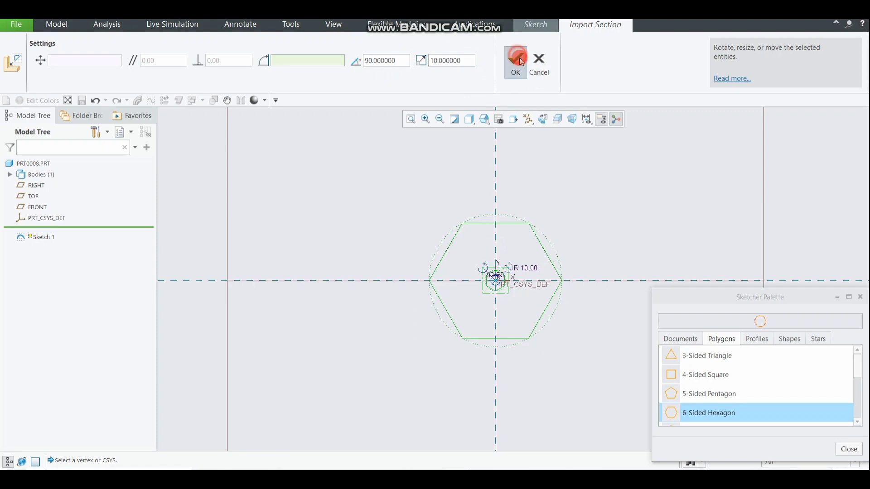
{"action": "left_click", "coordinate": [788, 54]}
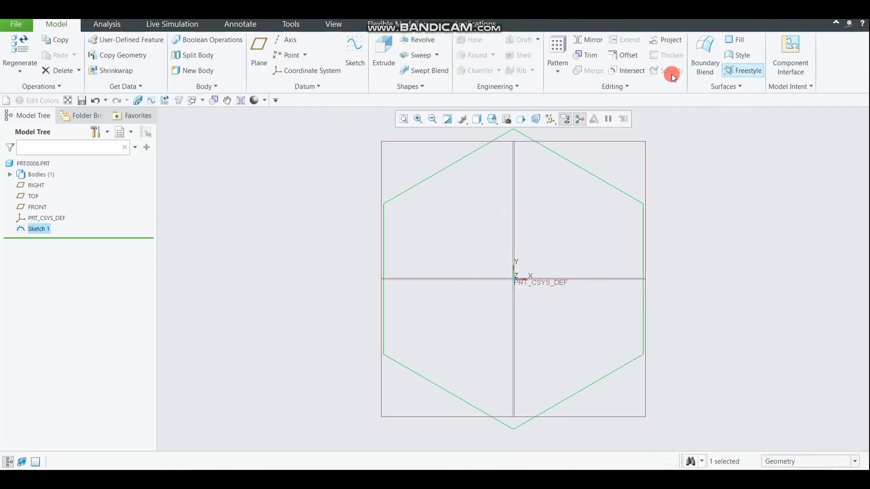
- Extrude the hexagon sketch as a solid to a depth of 10
{"action": "left_click", "coordinate": [388, 48]}
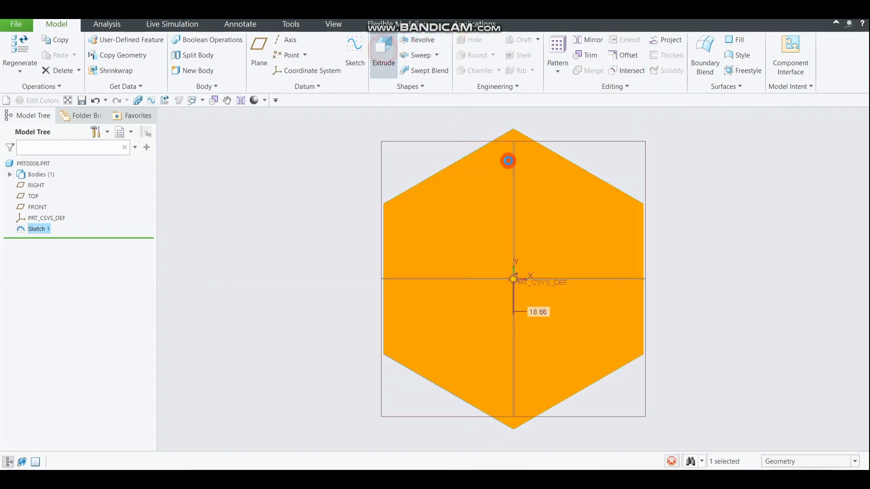
{"action": "double_click", "coordinate": [538, 312]}
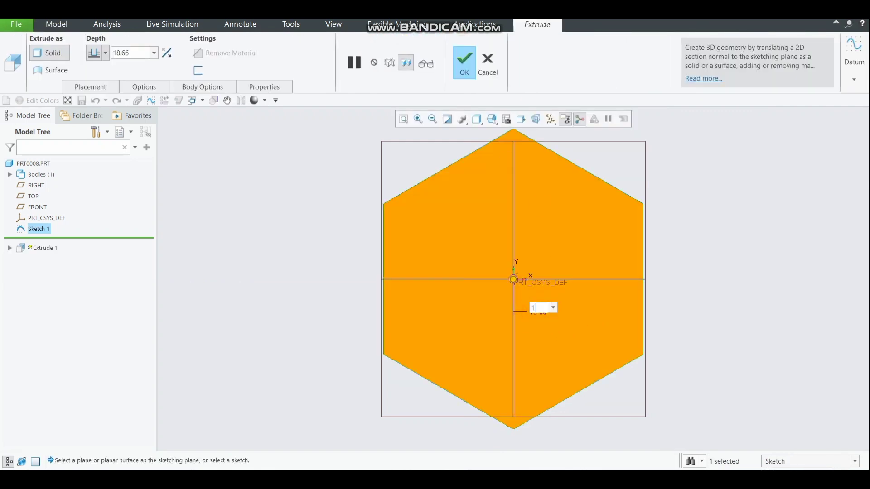
{"action": "key", "text": "Return"}
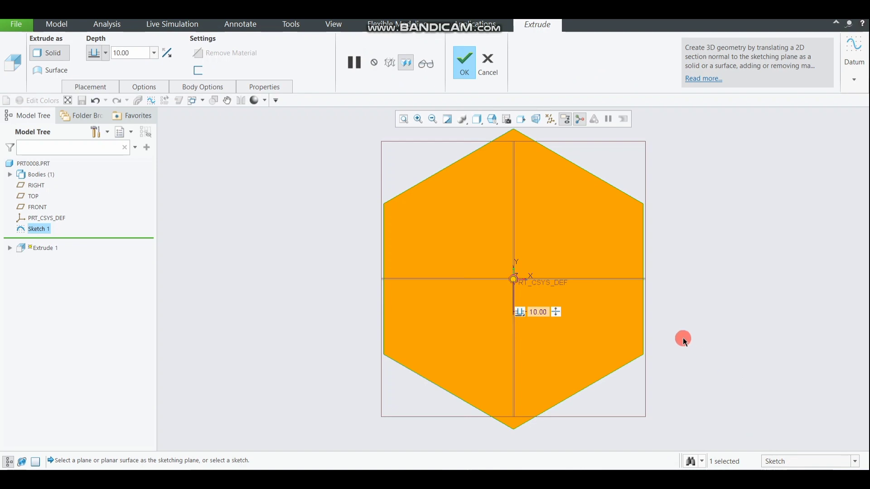
{"action": "middle_click_drag", "start_coordinate": [683, 340], "coordinate": [710, 342]}
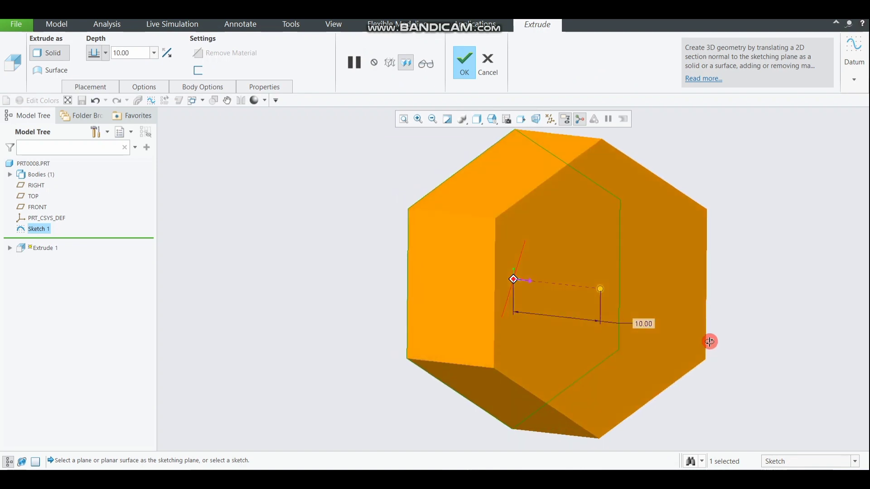
{"action": "left_click", "coordinate": [465, 66]}
- Redefine the hexagon extrusion so its depth of 10 is symmetric about the sketch plane
{"action": "middle_click_drag", "start_coordinate": [693, 285], "coordinate": [675, 283]}
{"action": "left_click", "coordinate": [44, 242]}
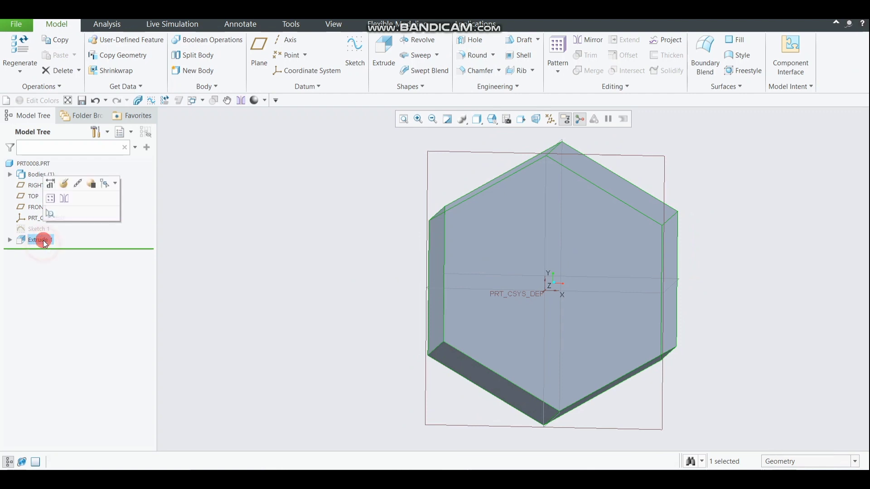
{"action": "left_click", "coordinate": [63, 187]}
{"action": "left_click", "coordinate": [116, 52]}
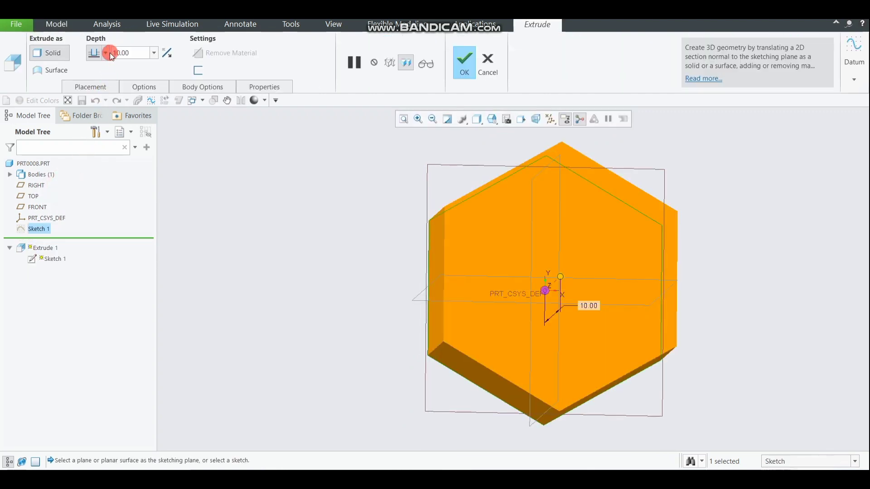
{"action": "left_click", "coordinate": [105, 52]}
{"action": "left_click", "coordinate": [94, 72]}
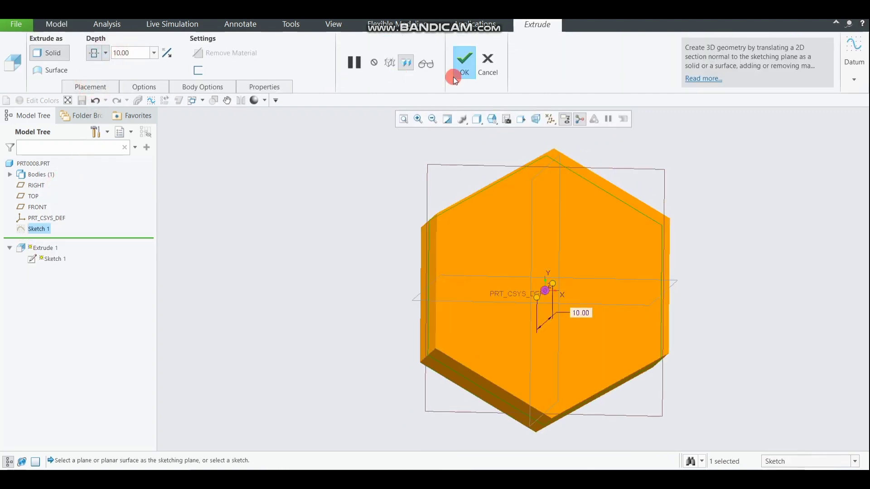
{"action": "left_click", "coordinate": [463, 63]}
- Start a sketch on the TOP plane, viewed straight on, and add a vertical datum centerline through the origin
{"action": "middle_click_drag", "start_coordinate": [697, 267], "coordinate": [646, 269]}
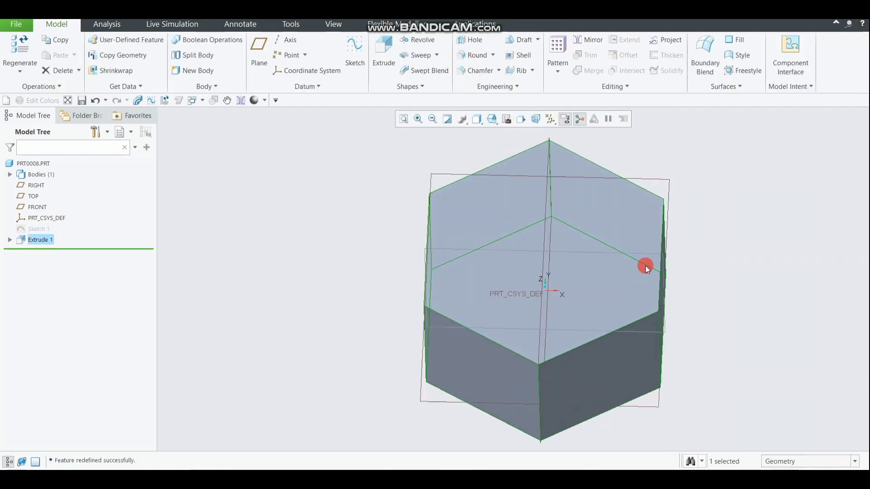
{"action": "left_click", "coordinate": [657, 249]}
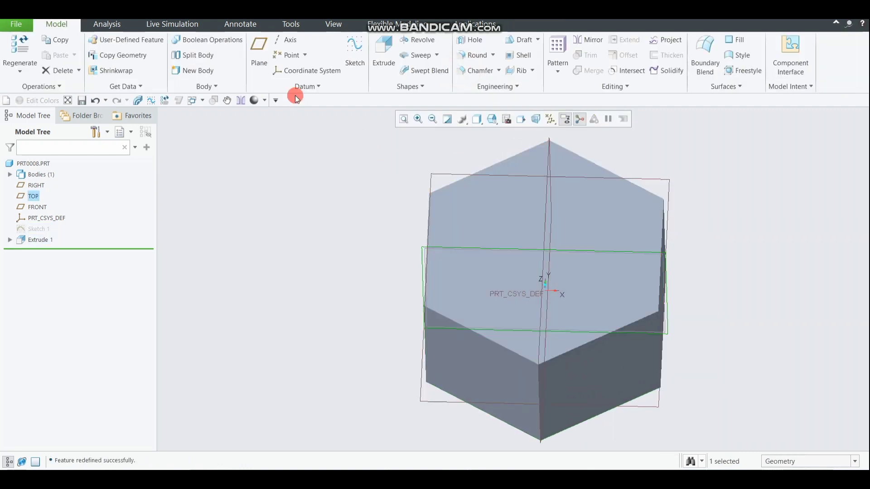
{"action": "left_click", "coordinate": [361, 60]}
{"action": "left_click", "coordinate": [549, 120]}
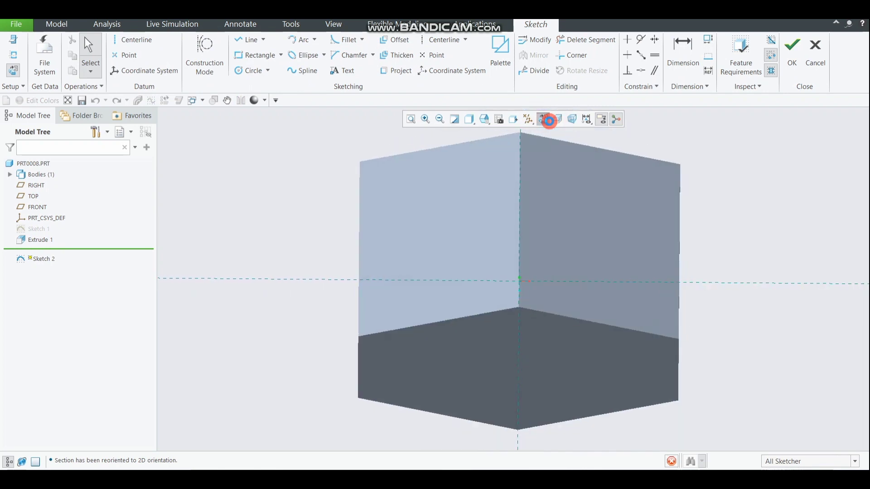
{"action": "left_click", "coordinate": [117, 45]}
{"action": "left_click", "coordinate": [529, 161]}
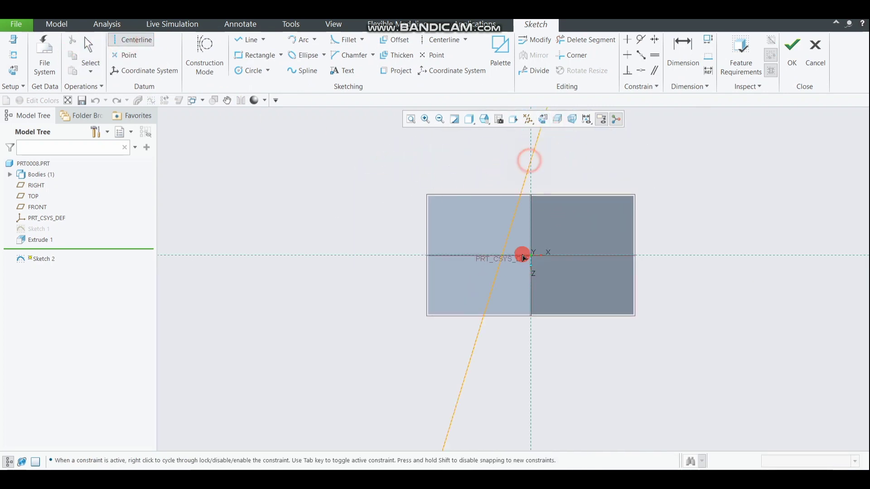
{"action": "left_click", "coordinate": [529, 300]}
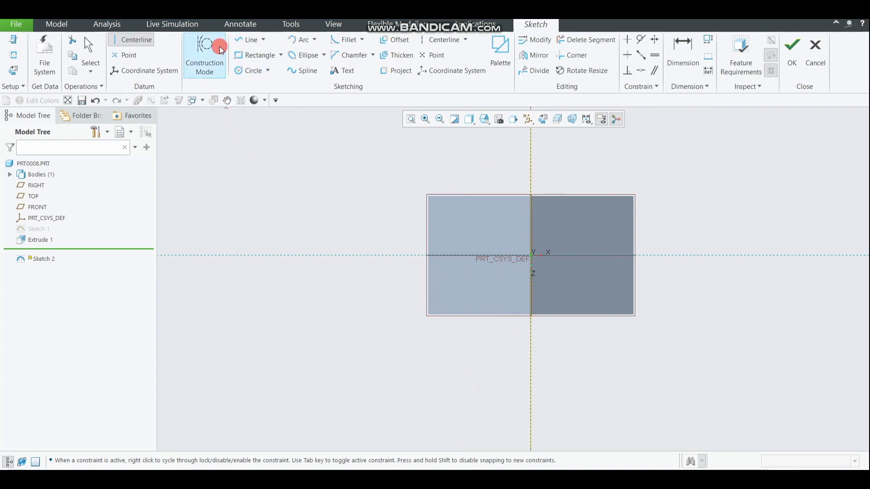
- Sketch a closed right triangle outward from the upper-right corner of the hexagonal block's outline and finish the sketch
{"action": "left_click", "coordinate": [249, 41]}
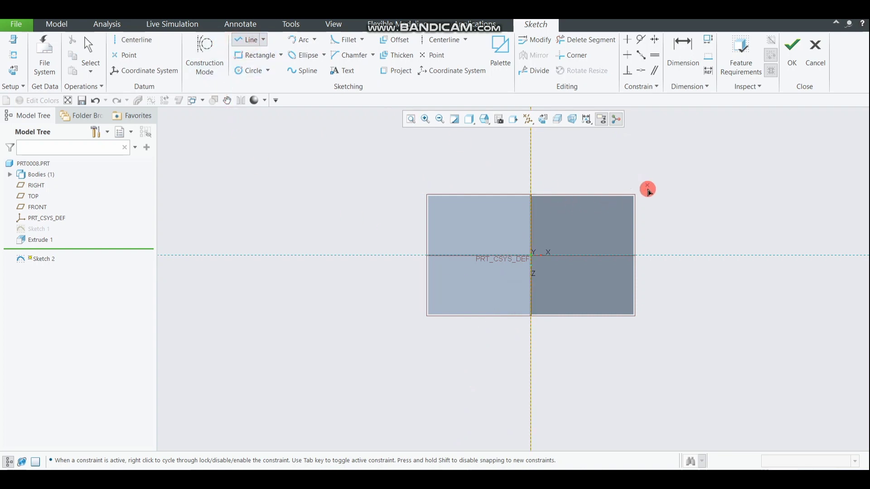
{"action": "left_click", "coordinate": [634, 195]}
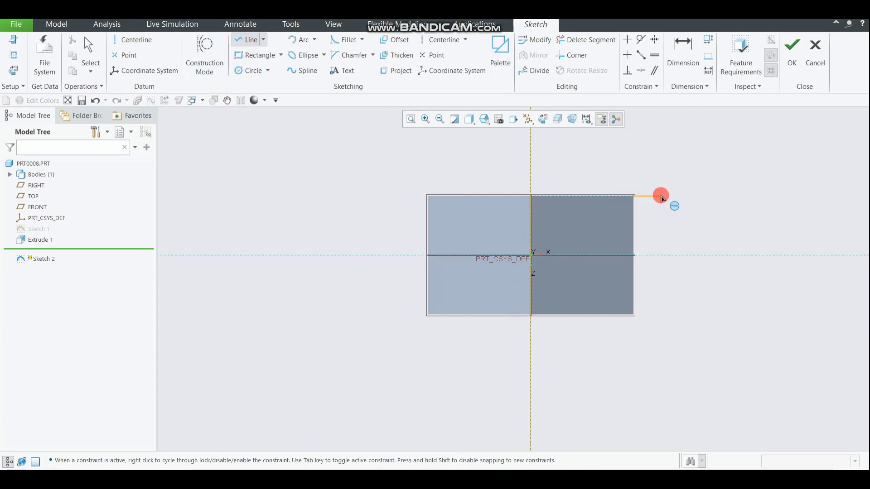
{"action": "left_click", "coordinate": [670, 196]}
{"action": "left_click", "coordinate": [670, 221]}
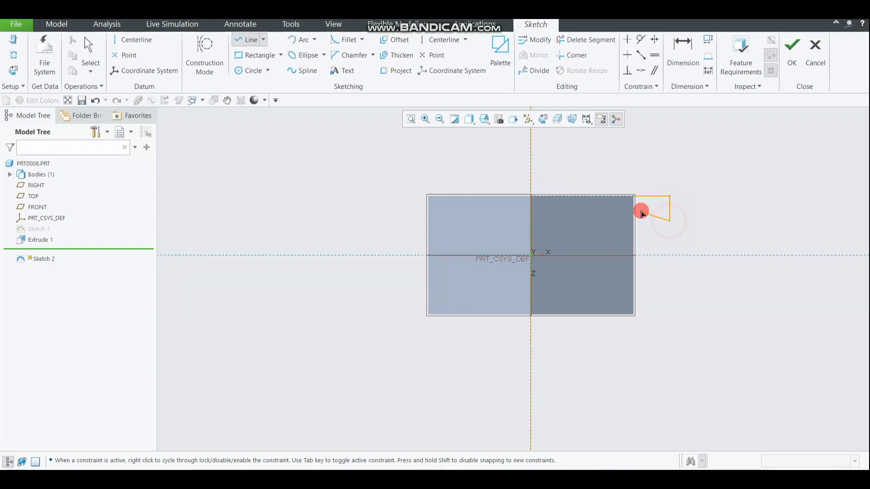
{"action": "left_click", "coordinate": [635, 196]}
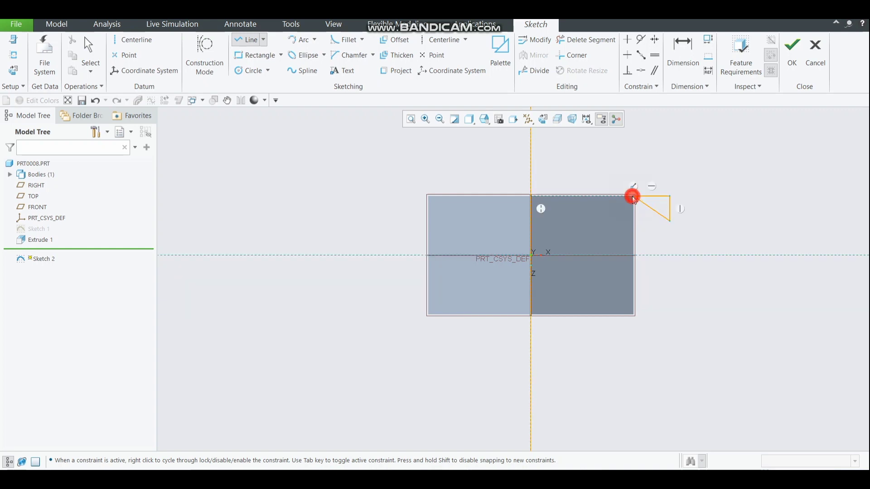
{"action": "left_click", "coordinate": [792, 45]}
- Revolve the triangle 360 degrees about the centerline with material removal to chamfer the hexagonal head's corners
{"action": "left_click", "coordinate": [417, 39]}
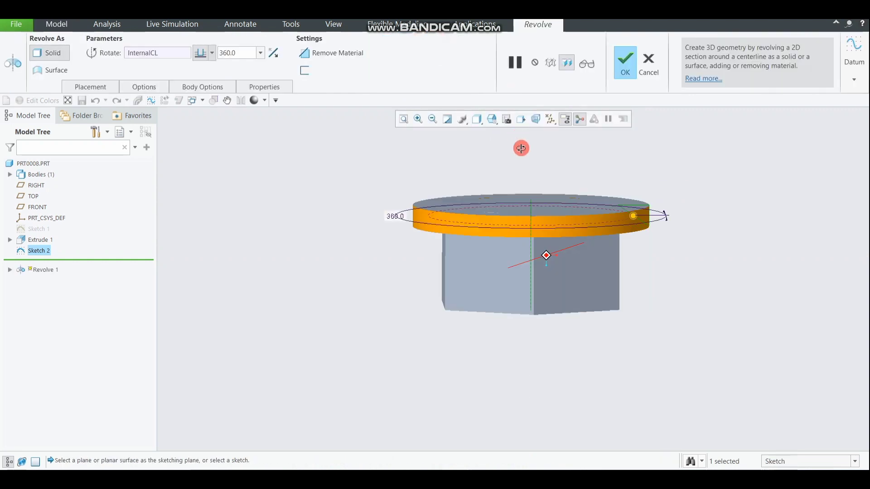
{"action": "left_click", "coordinate": [314, 52]}
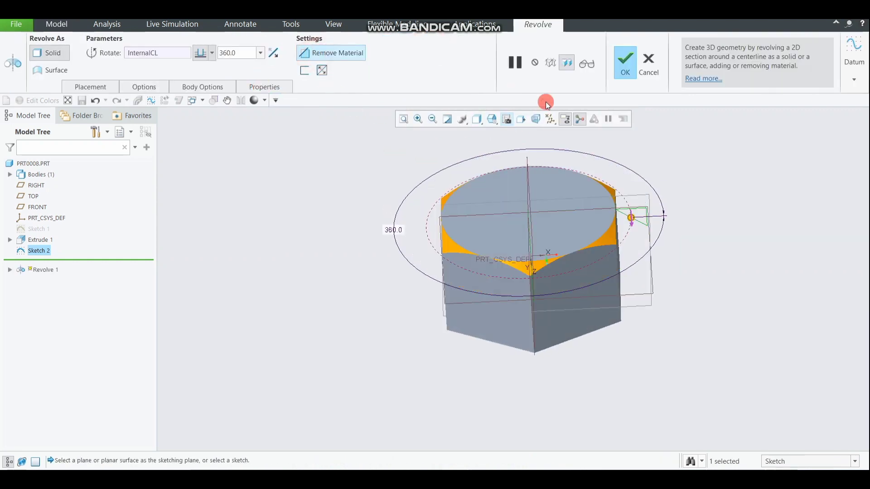
{"action": "left_click", "coordinate": [624, 74]}
- Start a sketch on the head's unchamfered flat face and draw a circle about 8.9 in diameter centred on the origin
{"action": "middle_click_drag", "start_coordinate": [631, 164], "coordinate": [640, 110]}
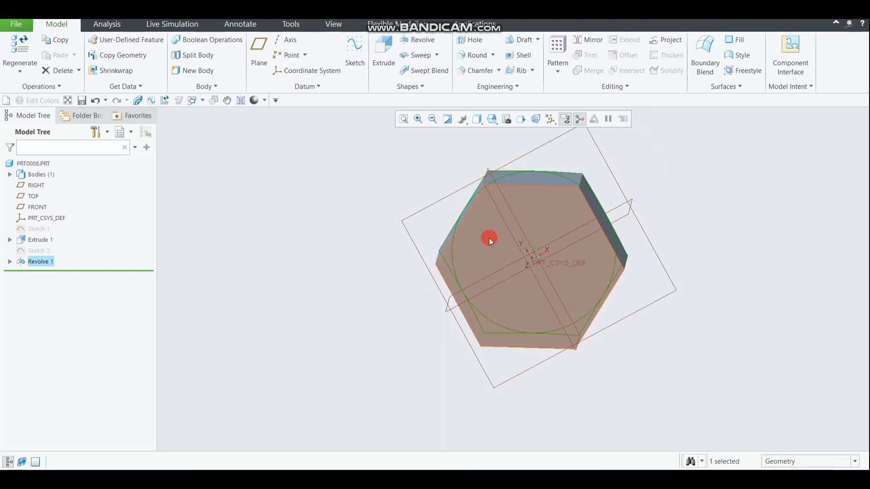
{"action": "left_click", "coordinate": [482, 238]}
{"action": "left_click", "coordinate": [356, 58]}
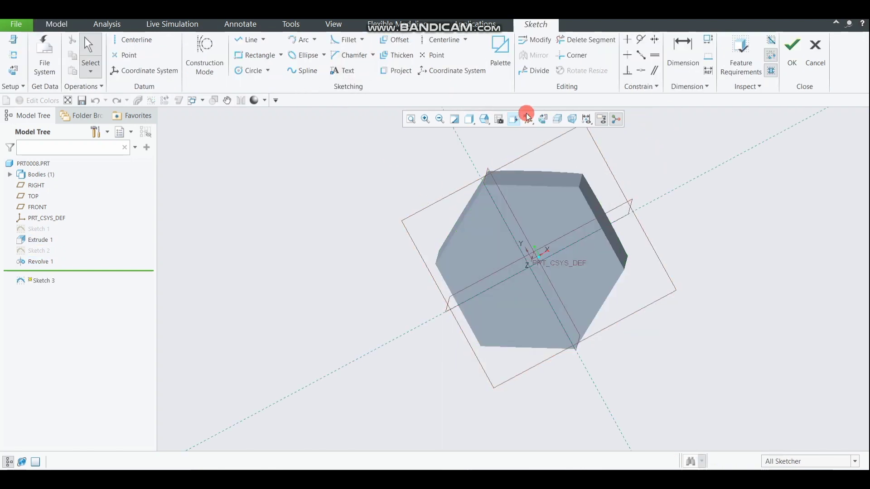
{"action": "left_click", "coordinate": [546, 121]}
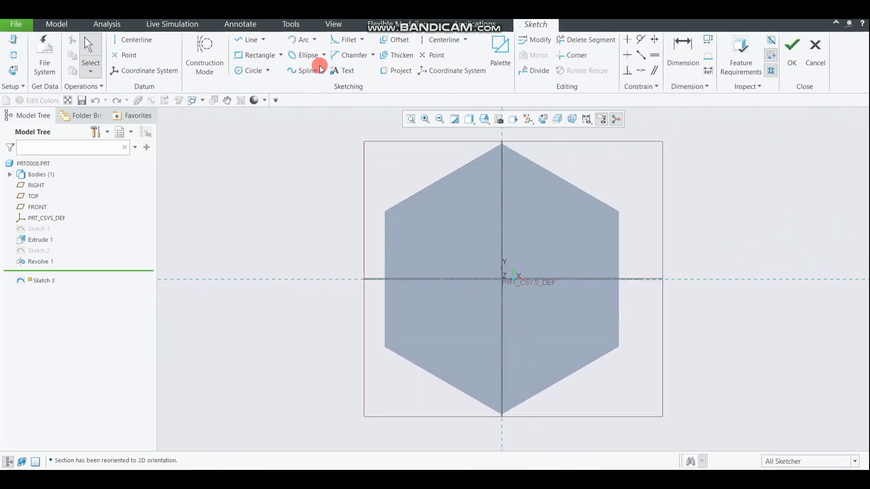
{"action": "left_click", "coordinate": [241, 71]}
{"action": "left_click", "coordinate": [502, 280]}
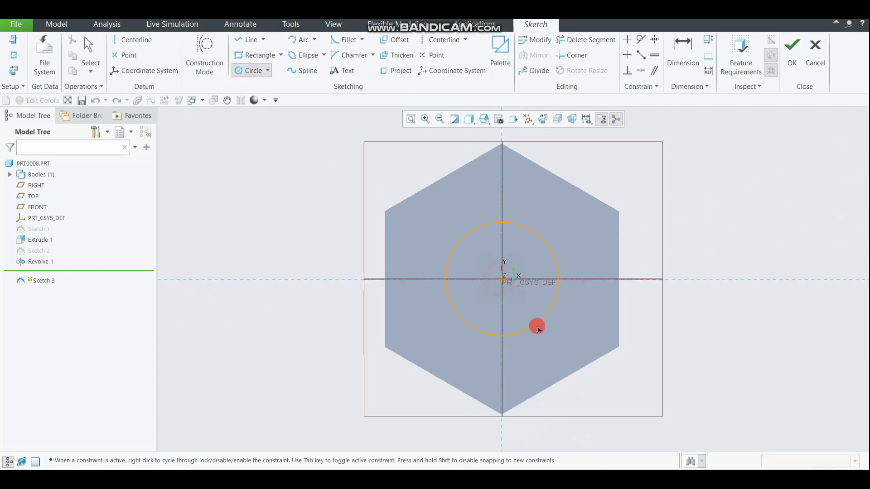
{"action": "left_click", "coordinate": [538, 326]}
{"action": "middle_click", "coordinate": [537, 325]}
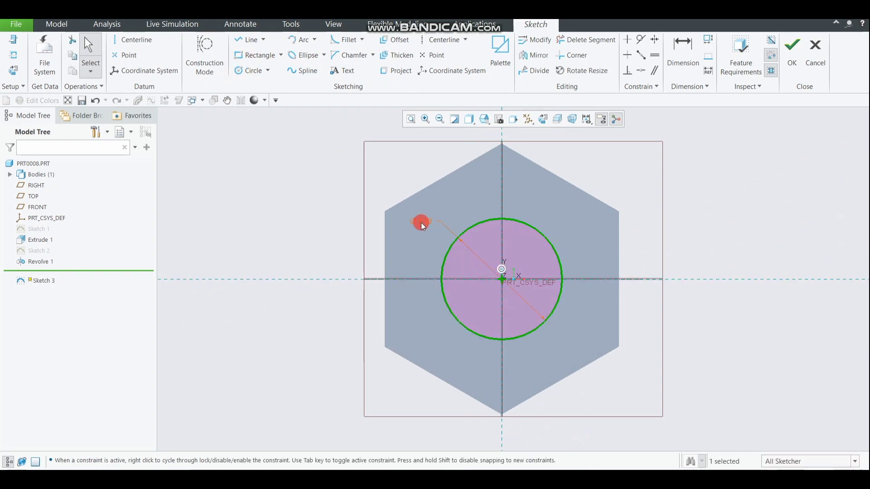
- Set the circle's diameter to 9.5 and finish the sketch
{"action": "double_click", "coordinate": [421, 222]}
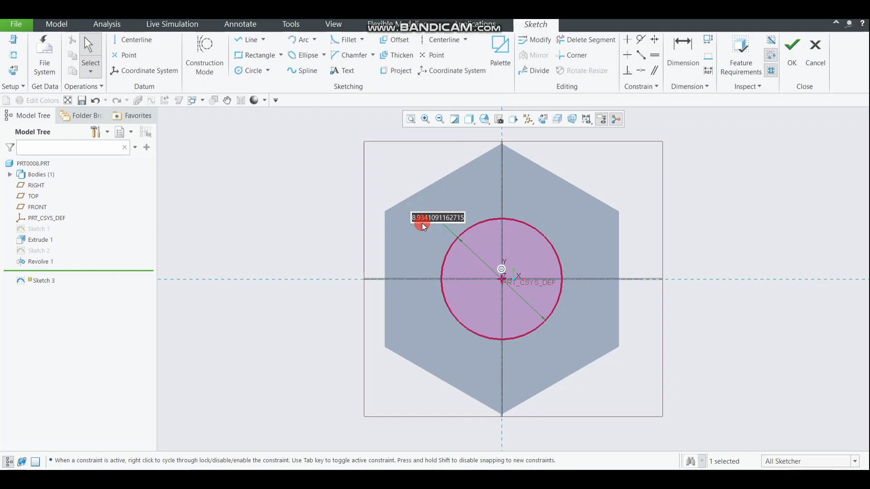
{"action": "type", "text": "9.5"}
{"action": "key", "text": "Return"}
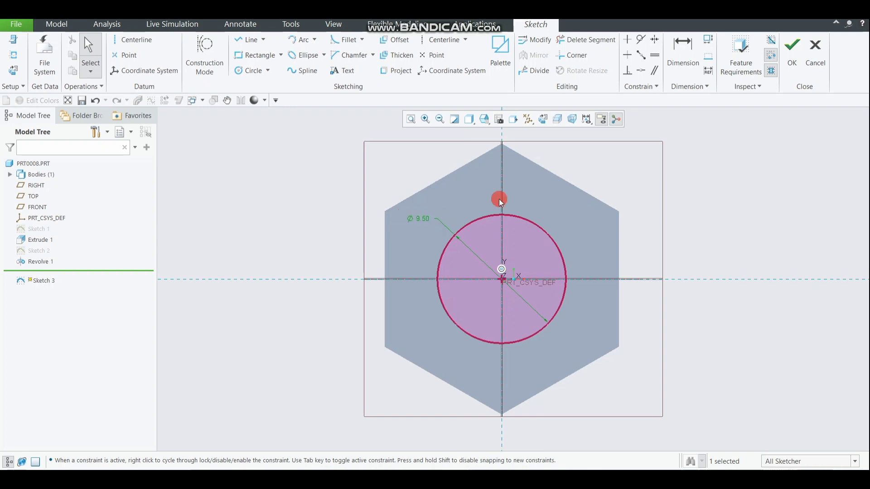
{"action": "left_click", "coordinate": [793, 51]}
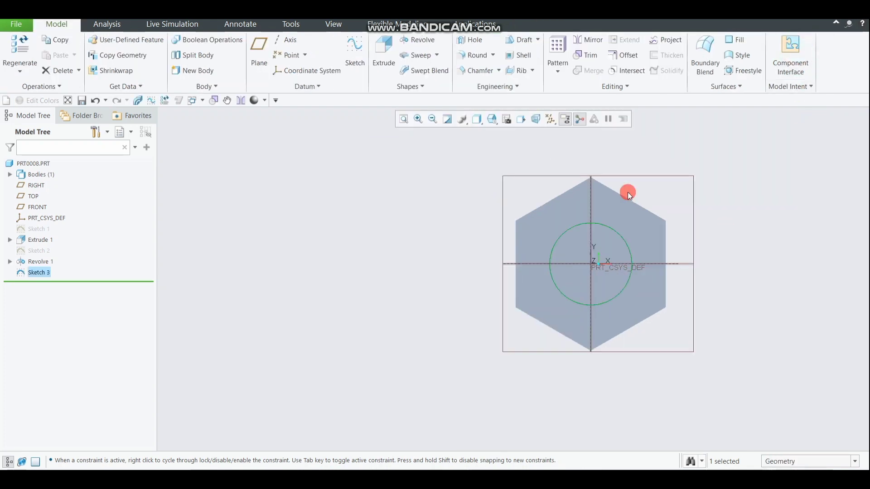
- Extrude the circle outward from the head as a solid shank with a depth of 90
{"action": "left_click", "coordinate": [379, 62]}
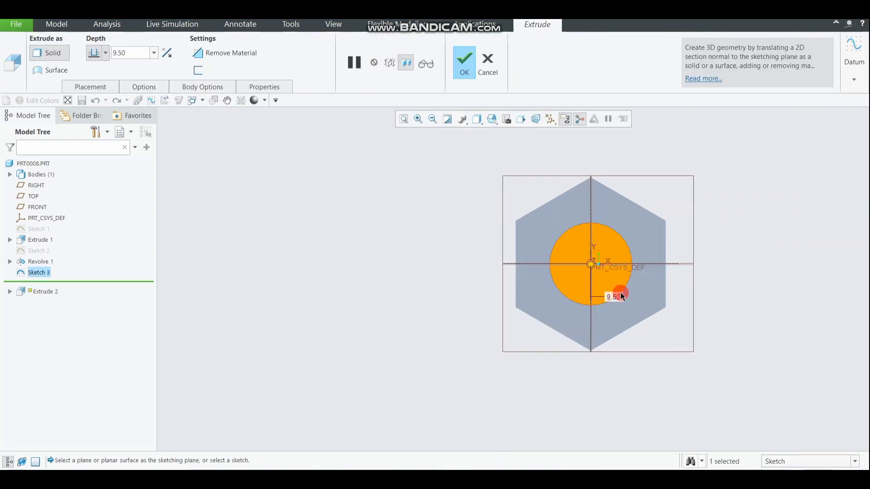
{"action": "middle_click_drag", "start_coordinate": [683, 274], "coordinate": [726, 287]}
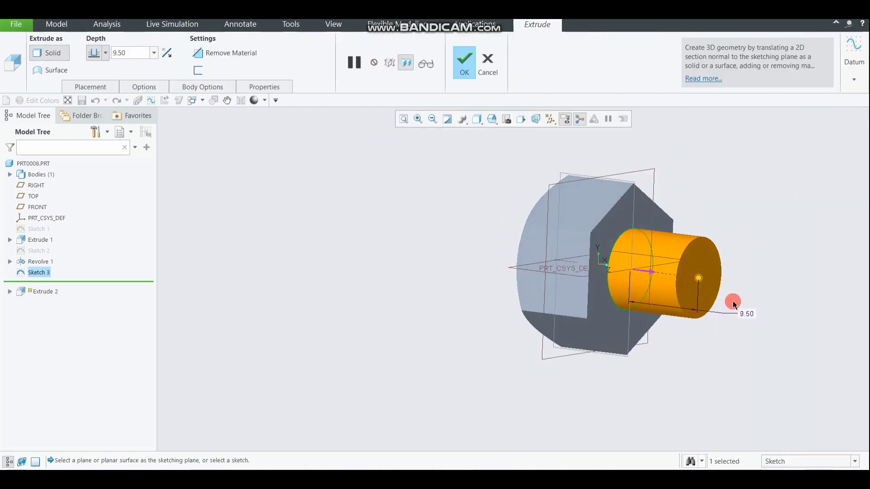
{"action": "double_click", "coordinate": [746, 313]}
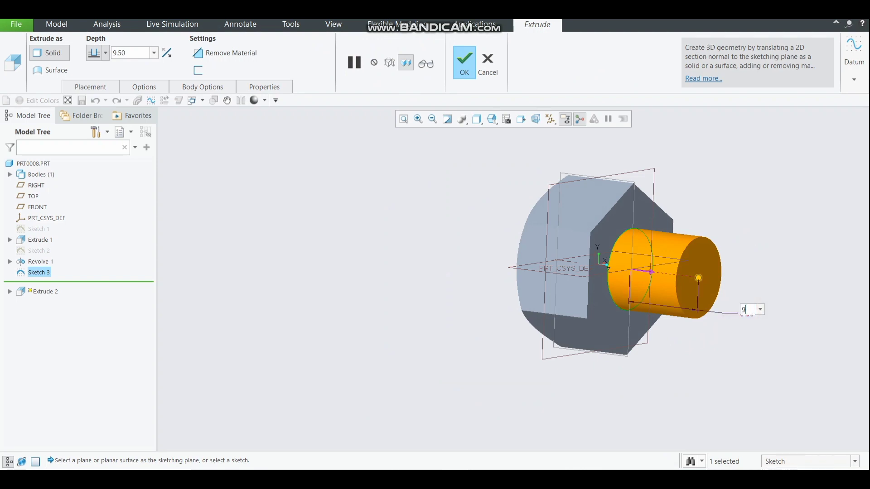
{"action": "key", "text": "Return"}
{"action": "scroll", "coordinate": [737, 302], "scroll_direction": "down", "scroll_amount": 4}
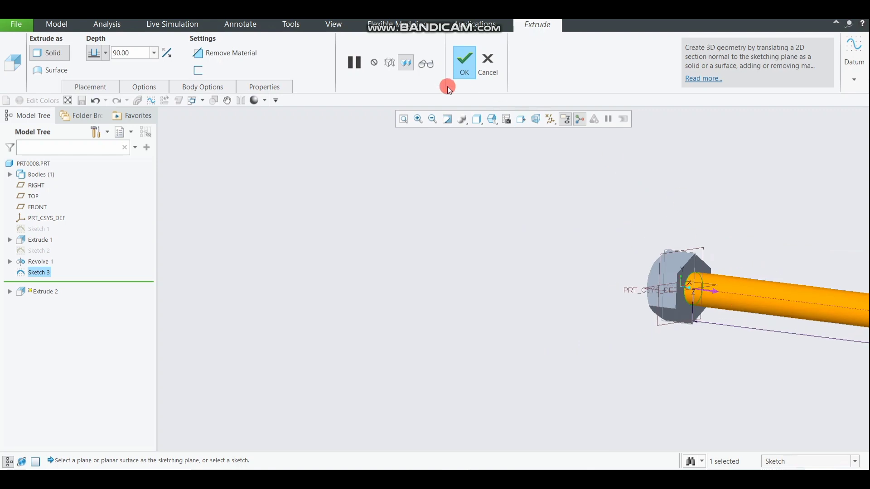
{"action": "left_click", "coordinate": [404, 119]}
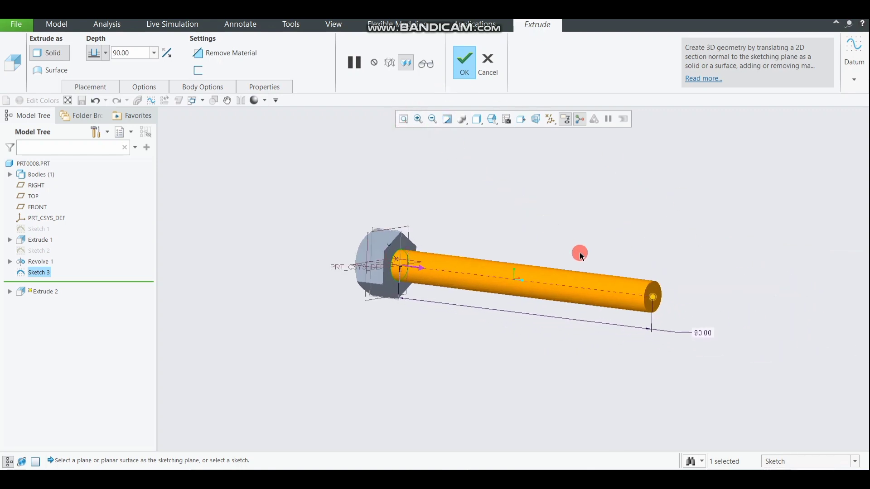
{"action": "left_click", "coordinate": [462, 74]}
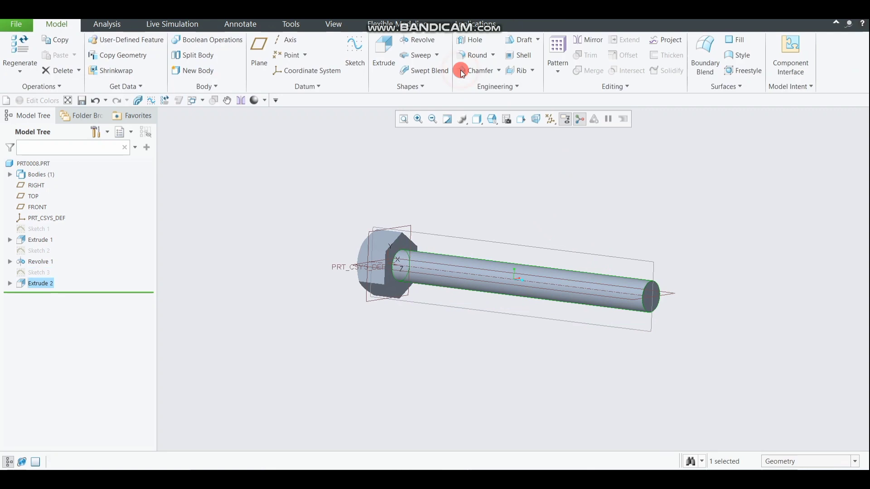
- Save a copy of the part as pin in the Public Documents folder, accepting the duplicate file name
{"action": "left_click", "coordinate": [16, 24]}
{"action": "left_click", "coordinate": [32, 105]}
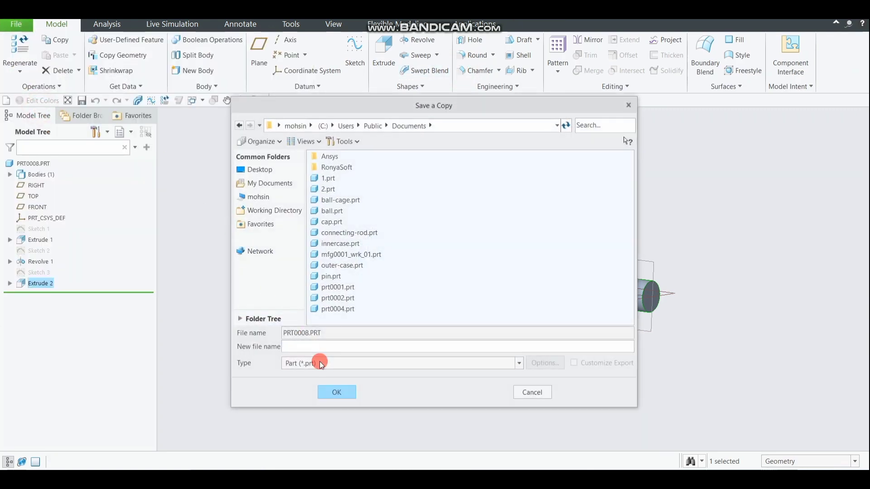
{"action": "type", "text": "pin"}
{"action": "key", "text": "Return"}
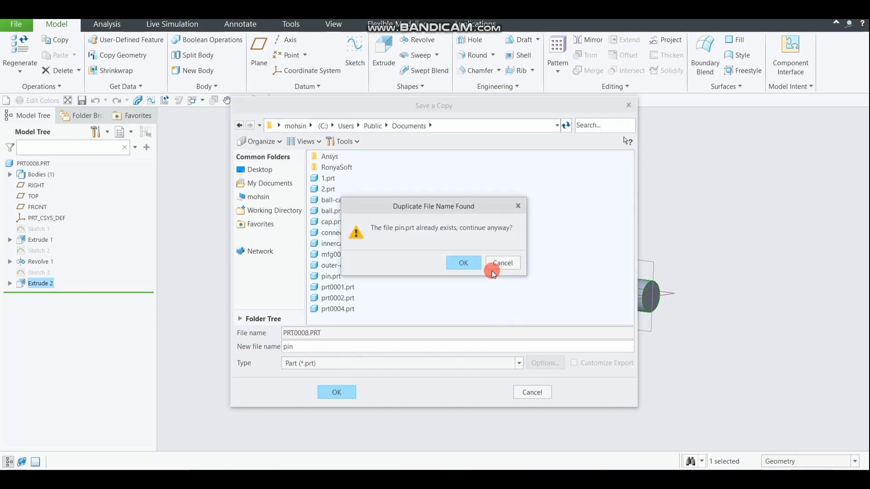
{"action": "left_click", "coordinate": [462, 261]}
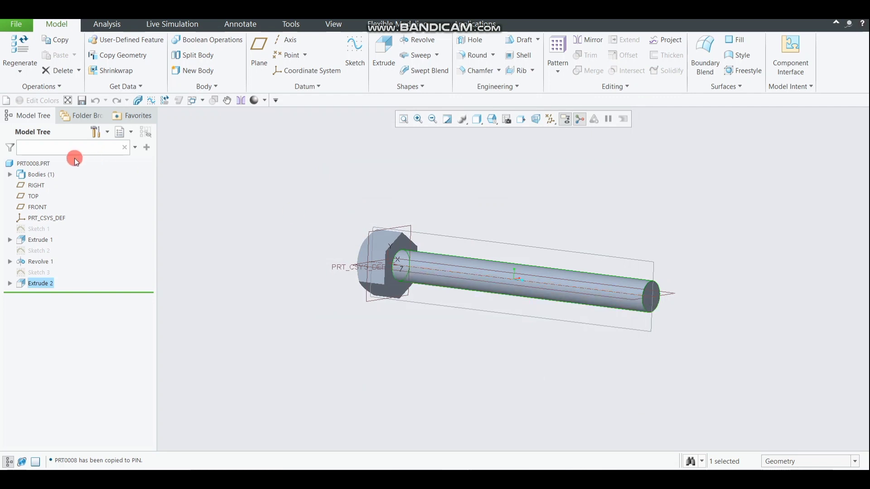
- Close the pin part and create a new design assembly named asm0001 with the default template
{"action": "left_click", "coordinate": [19, 23]}
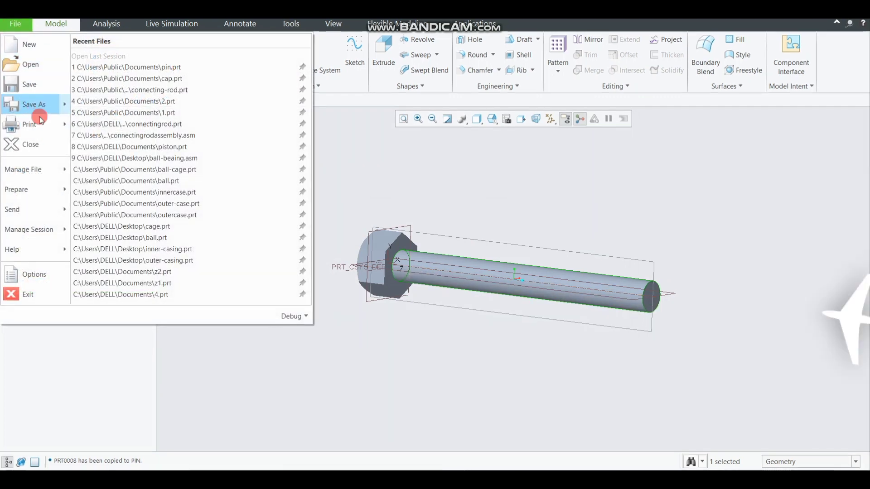
{"action": "left_click", "coordinate": [45, 143]}
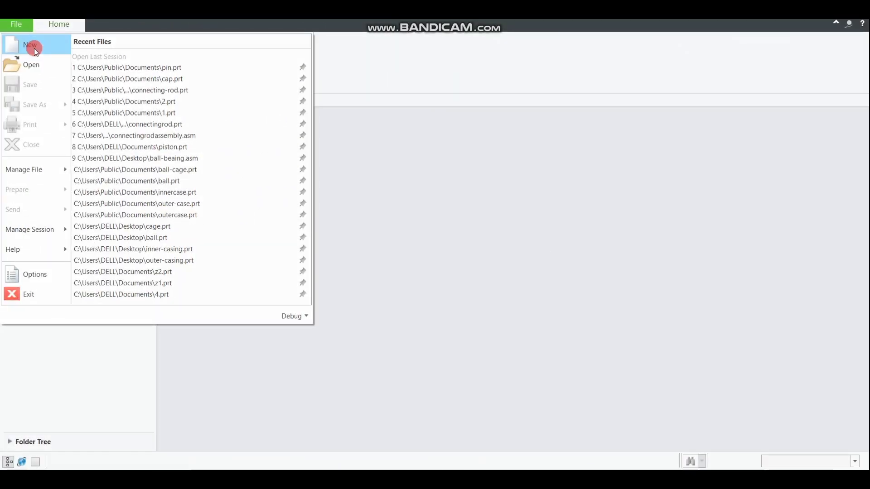
{"action": "left_click", "coordinate": [34, 48]}
{"action": "left_click", "coordinate": [351, 205]}
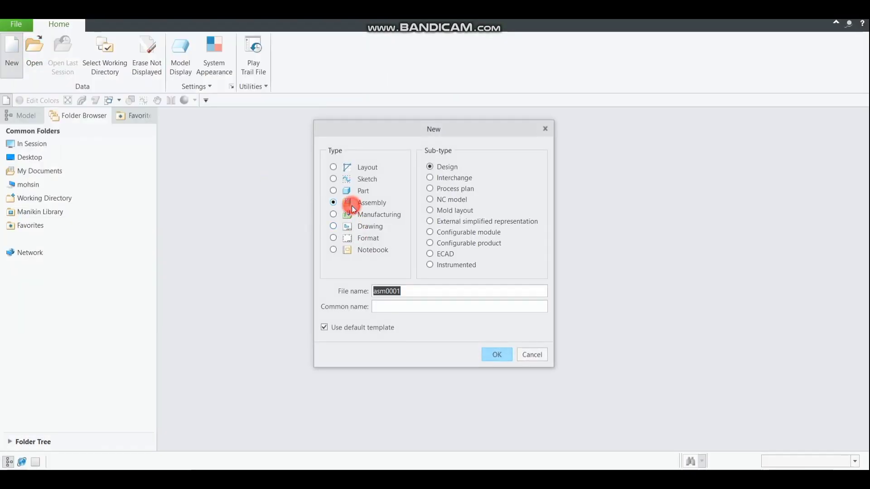
{"action": "left_click", "coordinate": [497, 354]}
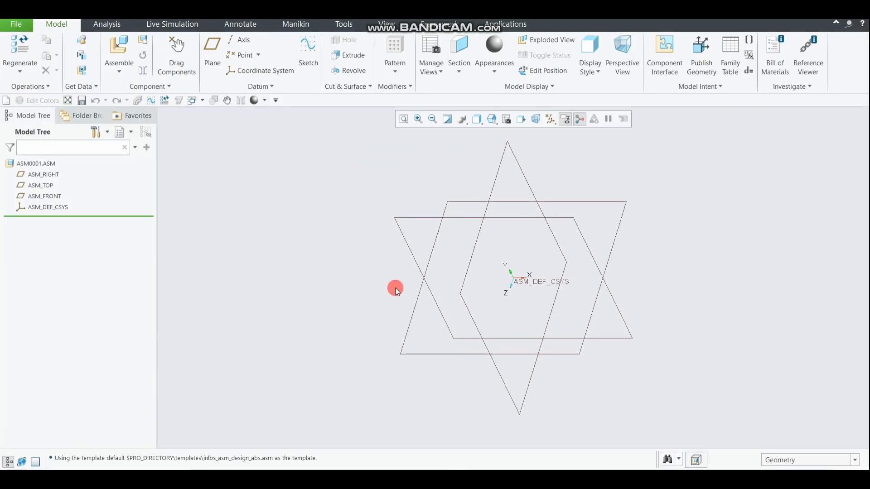
- Assemble connecting-rod.prt from the Public Documents folder as the first component, placed with the Default constraint
{"action": "left_click", "coordinate": [123, 54]}
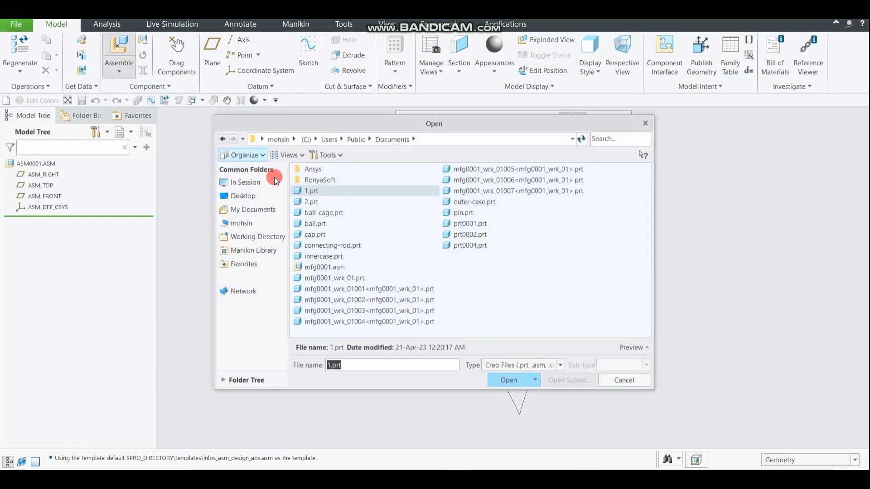
{"action": "left_click", "coordinate": [322, 255]}
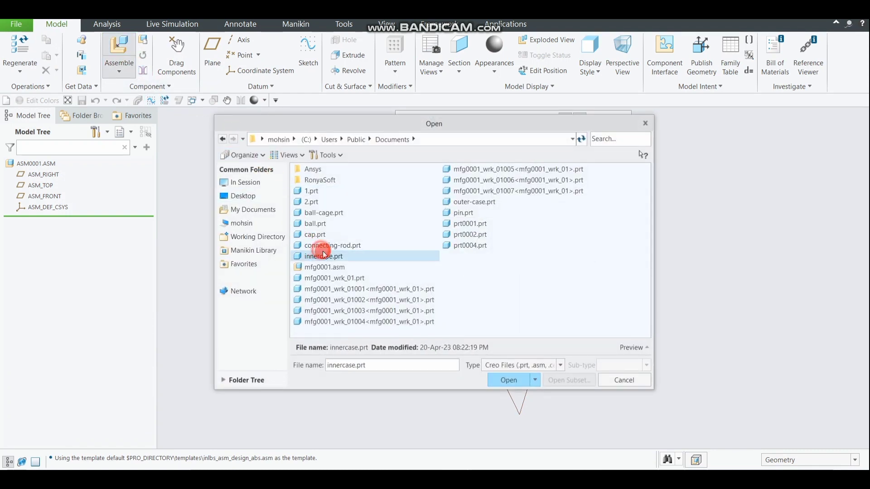
{"action": "left_click", "coordinate": [345, 247]}
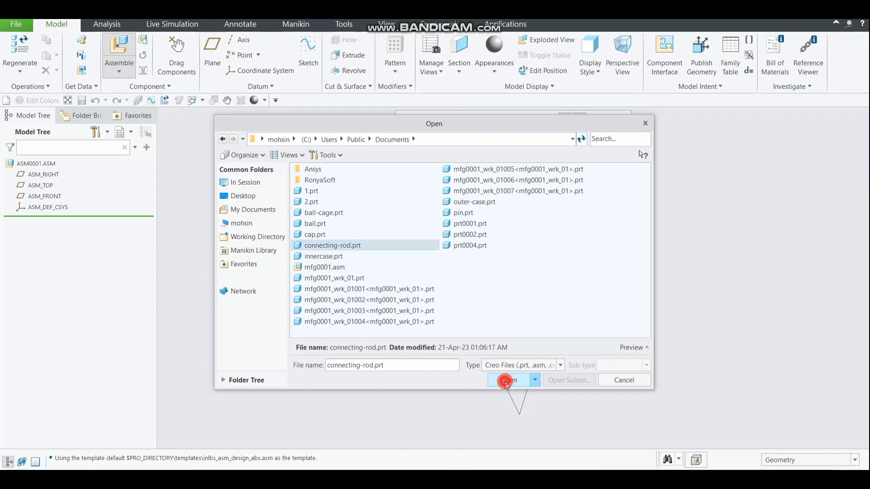
{"action": "left_click", "coordinate": [505, 380]}
{"action": "middle_click_drag", "start_coordinate": [684, 361], "coordinate": [650, 247]}
{"action": "left_click", "coordinate": [229, 61]}
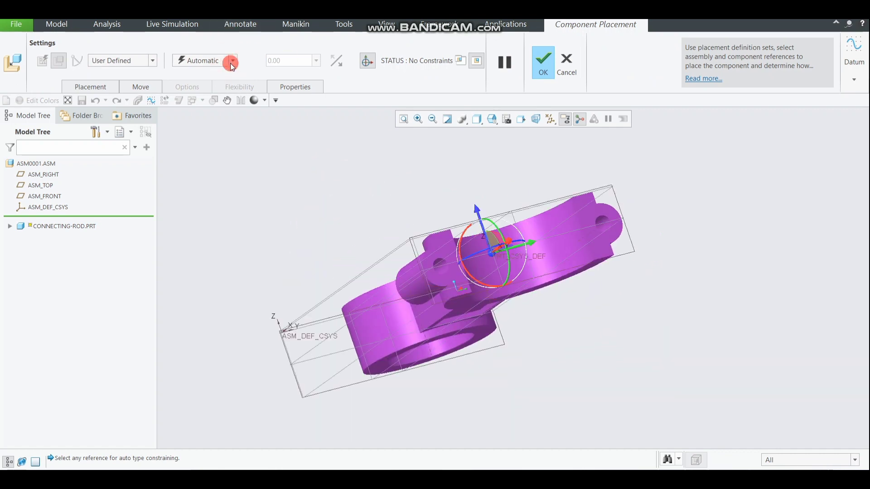
{"action": "left_click", "coordinate": [214, 171]}
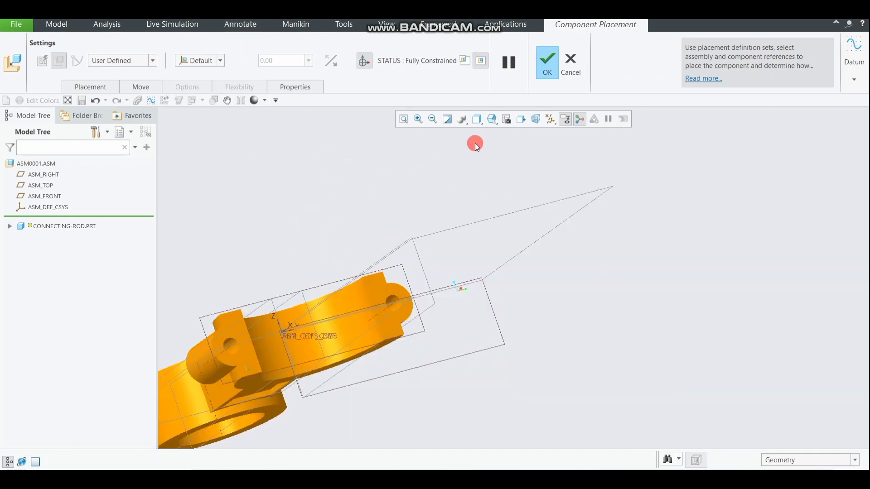
{"action": "left_click", "coordinate": [548, 64]}
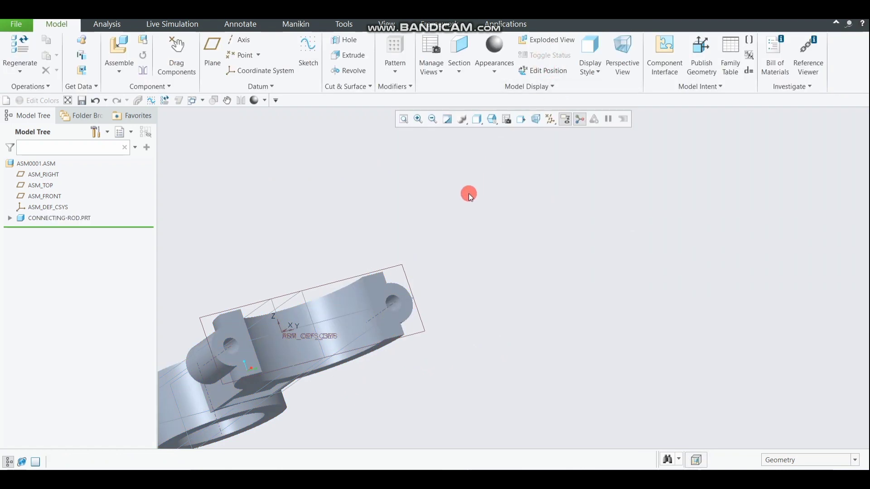
- Bring cap.prt into the assembly and make its datum plane at the split coincident with the connecting rod's matching plane
{"action": "scroll", "coordinate": [469, 194], "scroll_direction": "up", "scroll_amount": 3}
{"action": "middle_click_drag", "start_coordinate": [462, 200], "coordinate": [439, 222]}
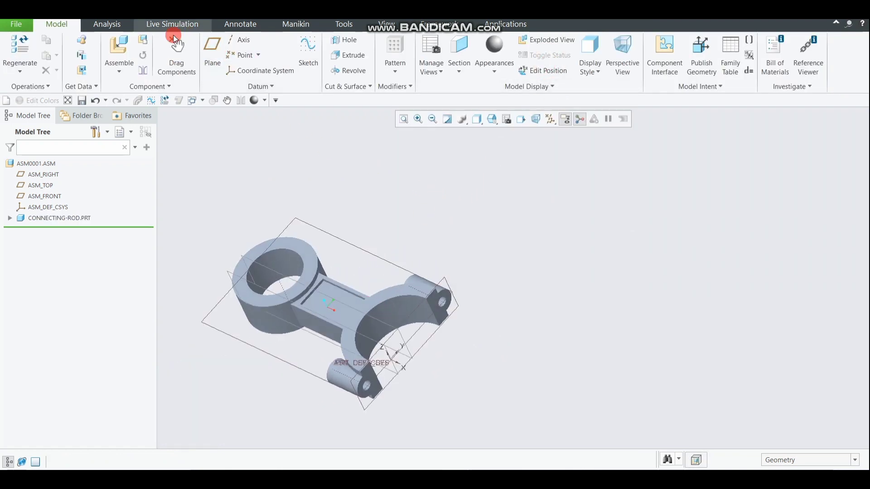
{"action": "left_click", "coordinate": [118, 50]}
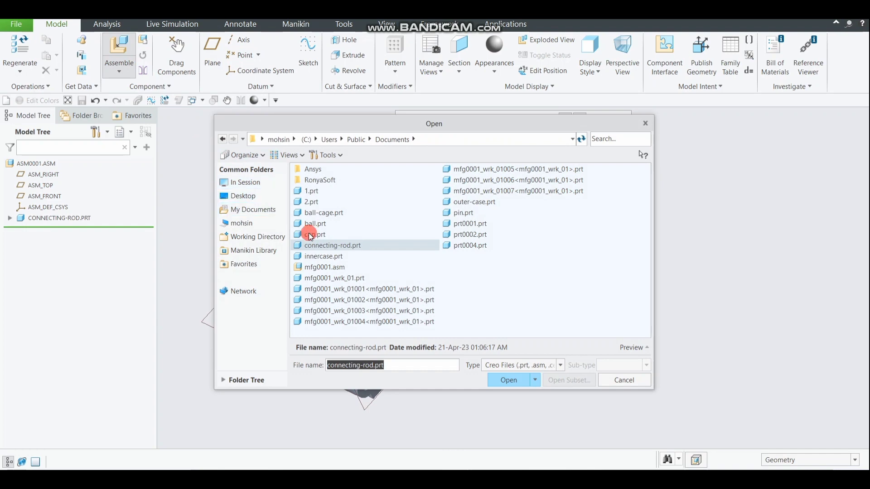
{"action": "left_click", "coordinate": [310, 235]}
{"action": "left_click", "coordinate": [508, 379]}
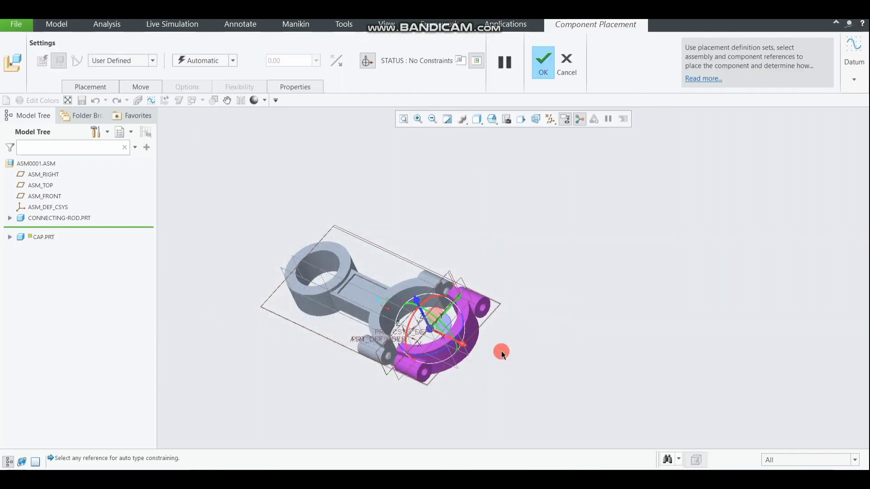
{"action": "scroll", "coordinate": [498, 312], "scroll_direction": "down", "scroll_amount": 5}
{"action": "middle_click_drag", "start_coordinate": [482, 243], "coordinate": [482, 199]}
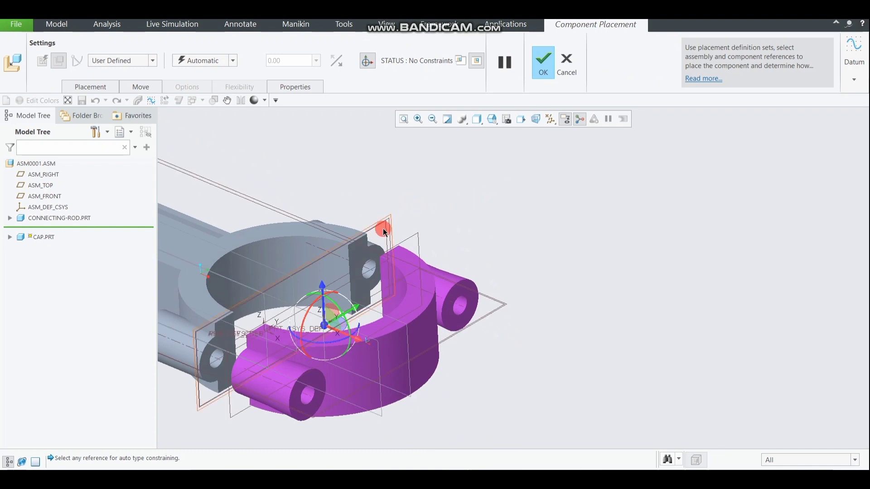
{"action": "left_click", "coordinate": [413, 241]}
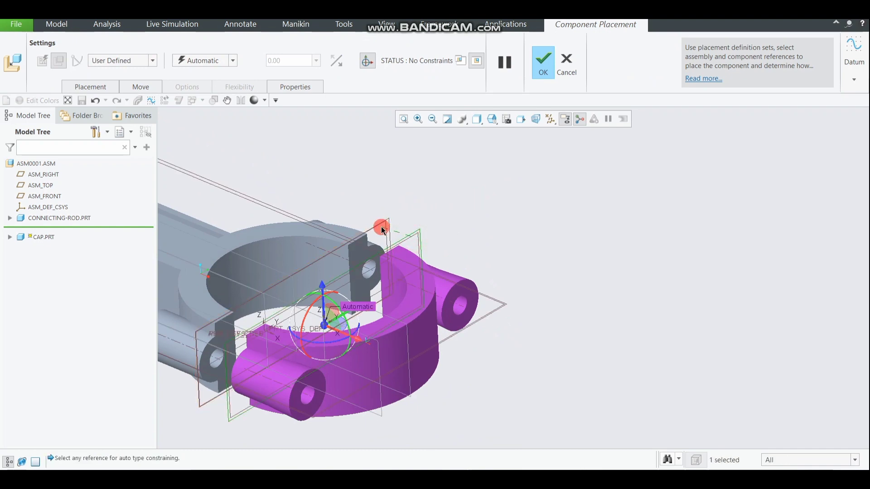
{"action": "left_click", "coordinate": [379, 227]}
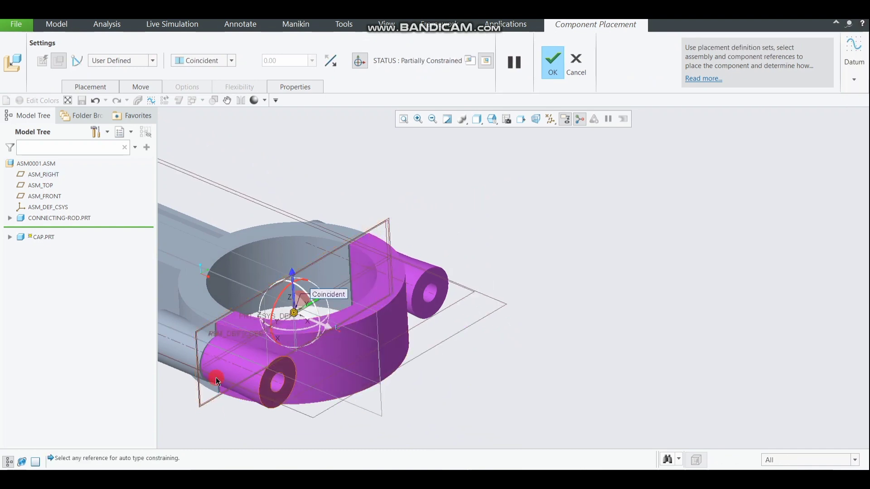
- Make the cap's bolt-lug axis coincident with the connecting rod's lug axis and accept the cap's placement
{"action": "scroll", "coordinate": [211, 351], "scroll_direction": "down", "scroll_amount": 2}
{"action": "scroll", "coordinate": [249, 261], "scroll_direction": "down", "scroll_amount": 1}
{"action": "middle_click_drag", "start_coordinate": [252, 238], "coordinate": [382, 316]}
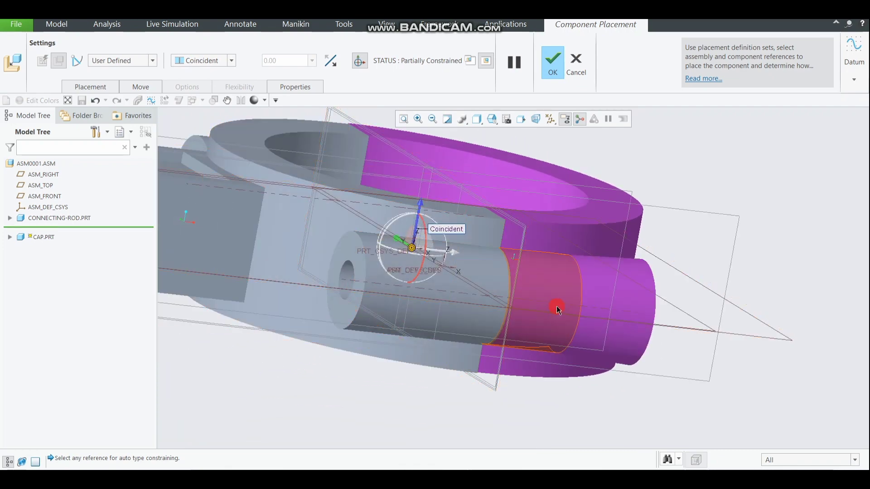
{"action": "left_click", "coordinate": [576, 306]}
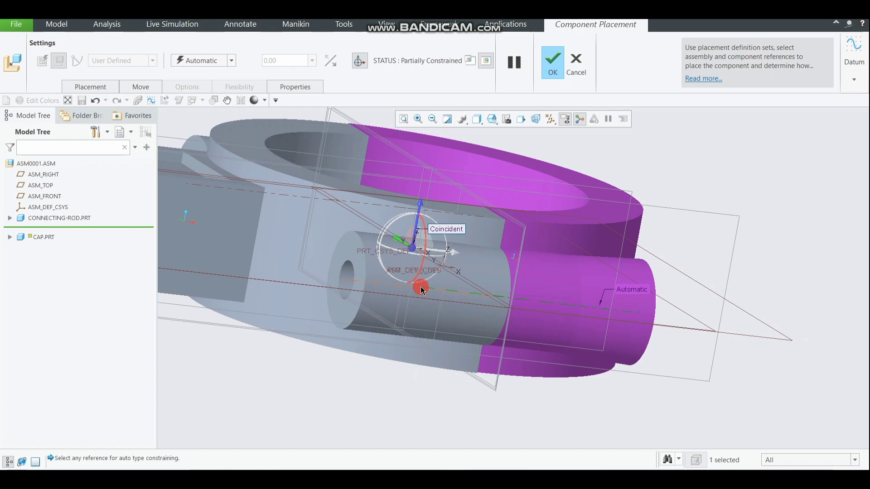
{"action": "left_click", "coordinate": [420, 287]}
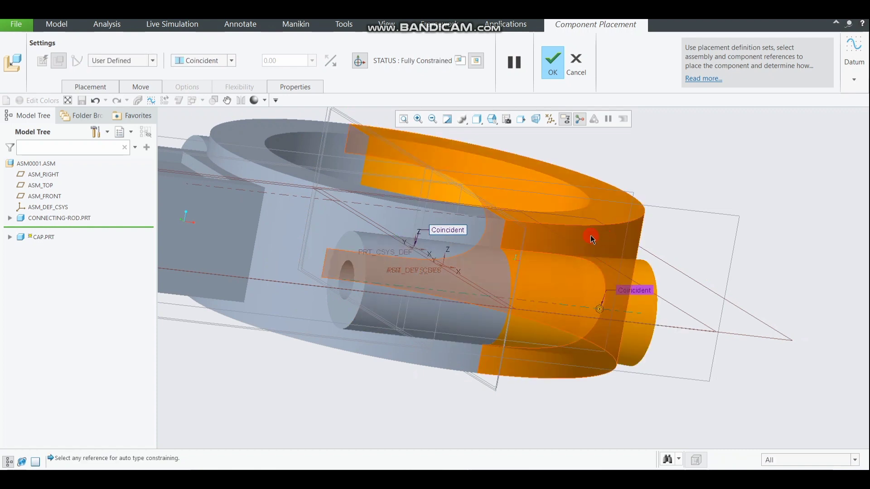
{"action": "scroll", "coordinate": [588, 235], "scroll_direction": "up", "scroll_amount": 3}
{"action": "middle_click_drag", "start_coordinate": [615, 170], "coordinate": [426, 69]}
{"action": "scroll", "coordinate": [596, 172], "scroll_direction": "up", "scroll_amount": 2}
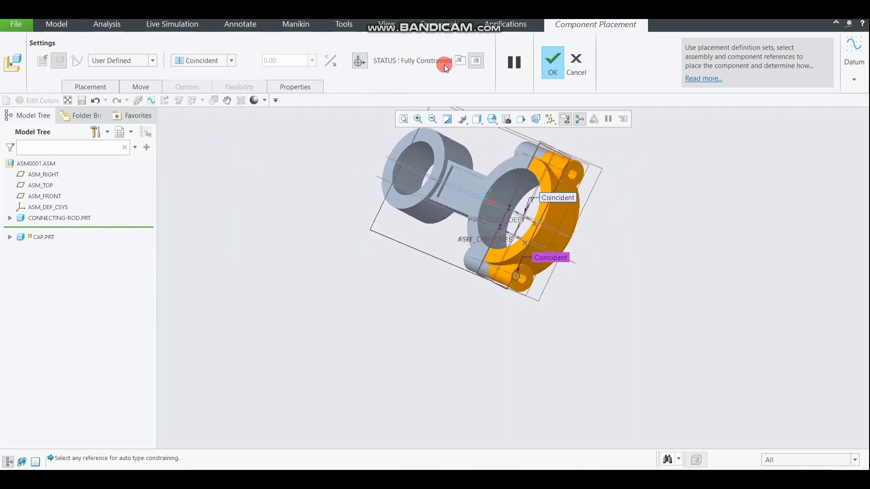
{"action": "left_click", "coordinate": [553, 67]}
- Set the display style to Shading With Edges and refit the assembly in the view
{"action": "left_click", "coordinate": [411, 142]}
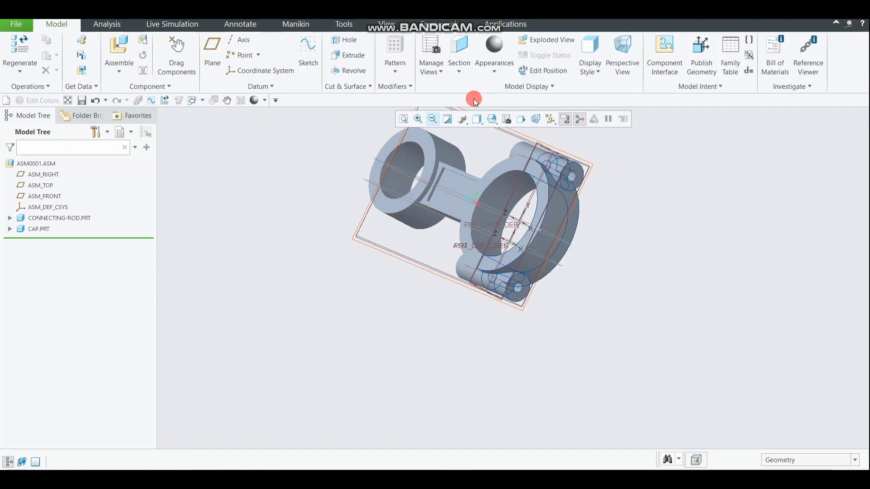
{"action": "left_click", "coordinate": [599, 74]}
{"action": "left_click", "coordinate": [608, 97]}
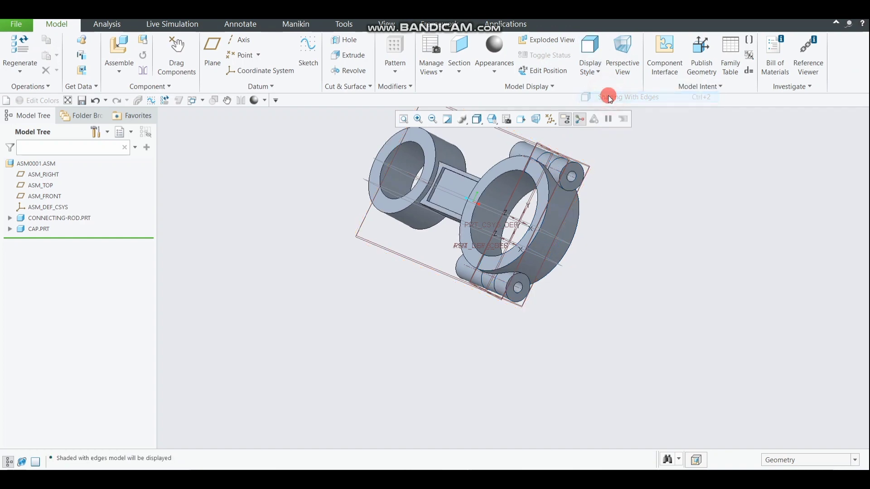
{"action": "left_click", "coordinate": [403, 119]}
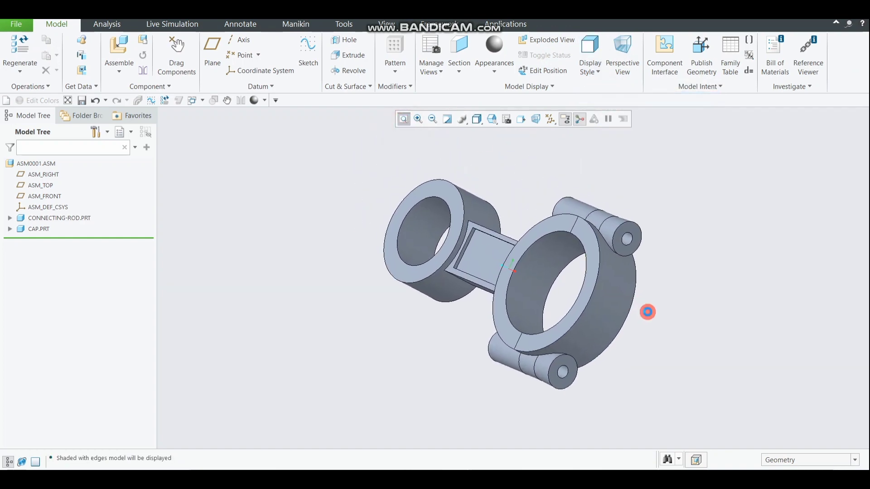
- Bring pin.prt into the assembly and rotate it freehand with the 3D dragger beside the cap
{"action": "scroll", "coordinate": [649, 307], "scroll_direction": "down", "scroll_amount": 3}
{"action": "middle_click_drag", "start_coordinate": [648, 254], "coordinate": [670, 278]}
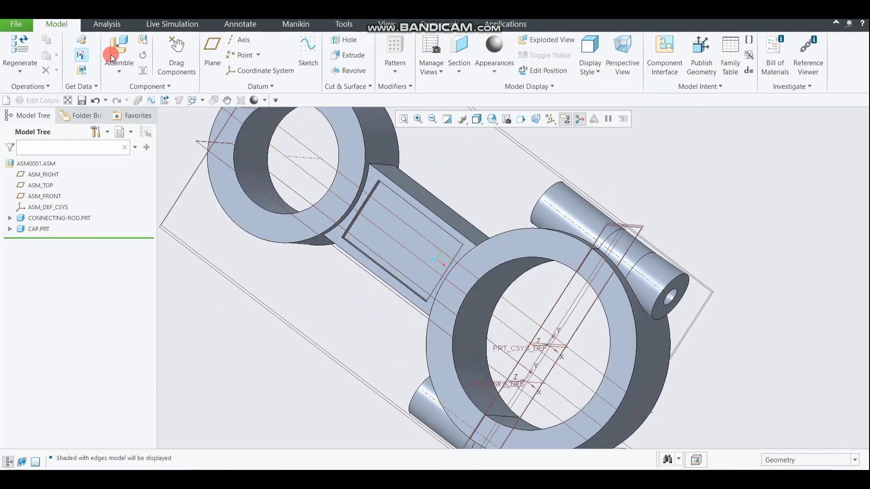
{"action": "left_click", "coordinate": [126, 87]}
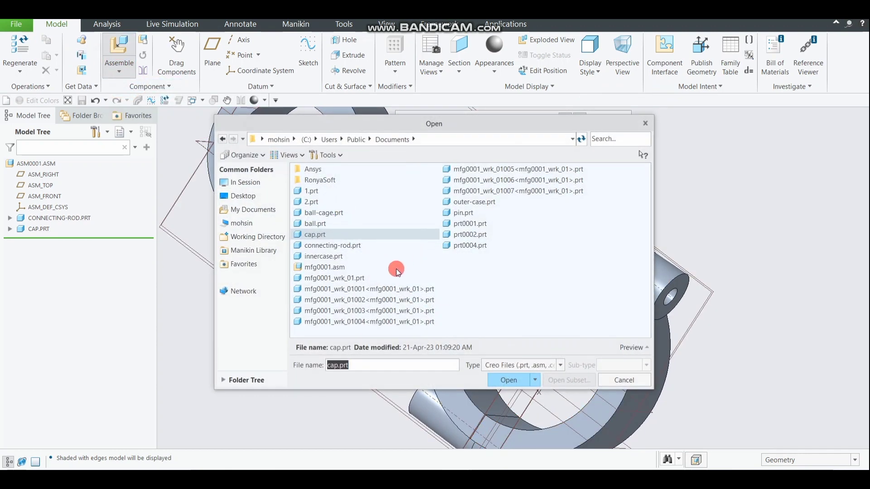
{"action": "left_click", "coordinate": [458, 212]}
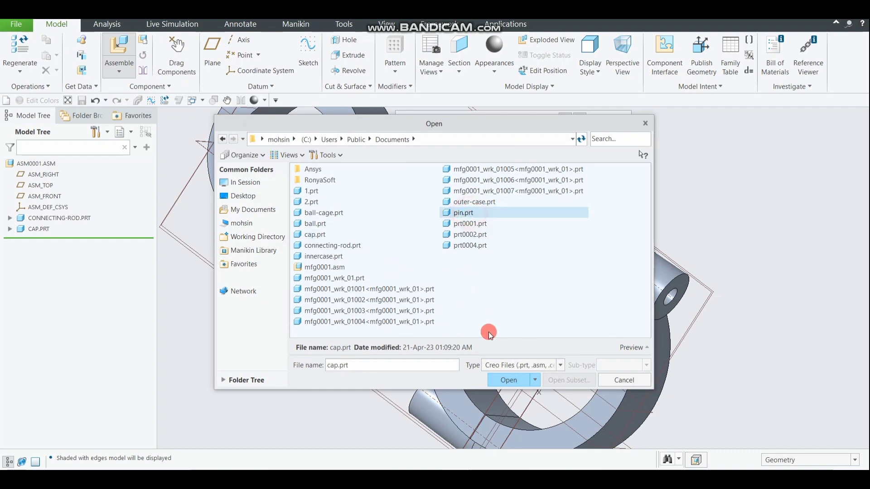
{"action": "left_click", "coordinate": [502, 387]}
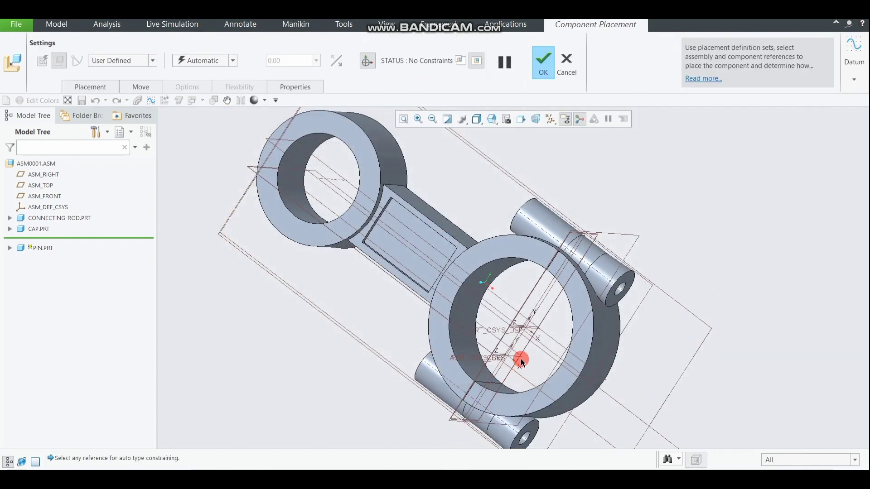
{"action": "scroll", "coordinate": [520, 357], "scroll_direction": "down", "scroll_amount": 5}
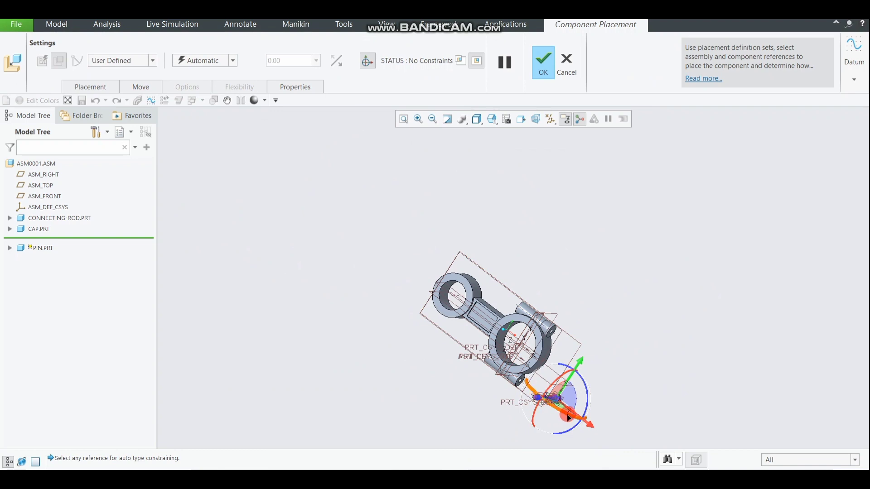
{"action": "left_click_drag", "start_coordinate": [570, 418], "coordinate": [591, 411]}
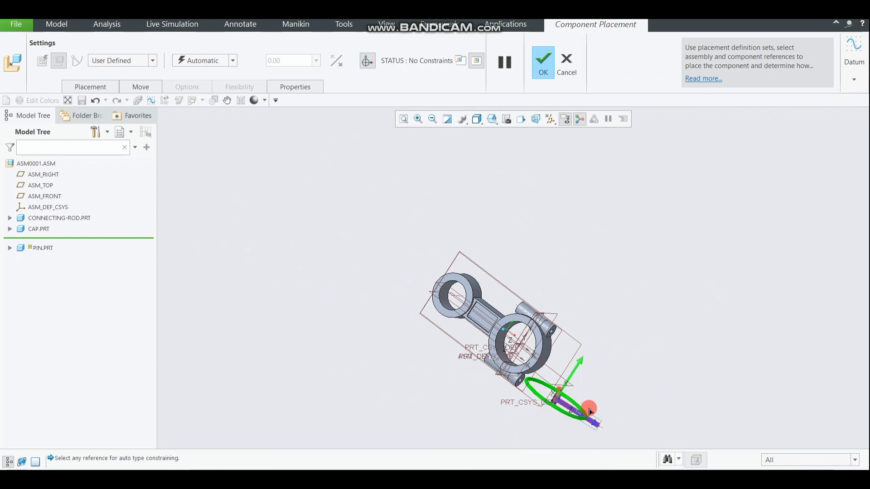
{"action": "scroll", "coordinate": [593, 407], "scroll_direction": "up", "scroll_amount": 4}
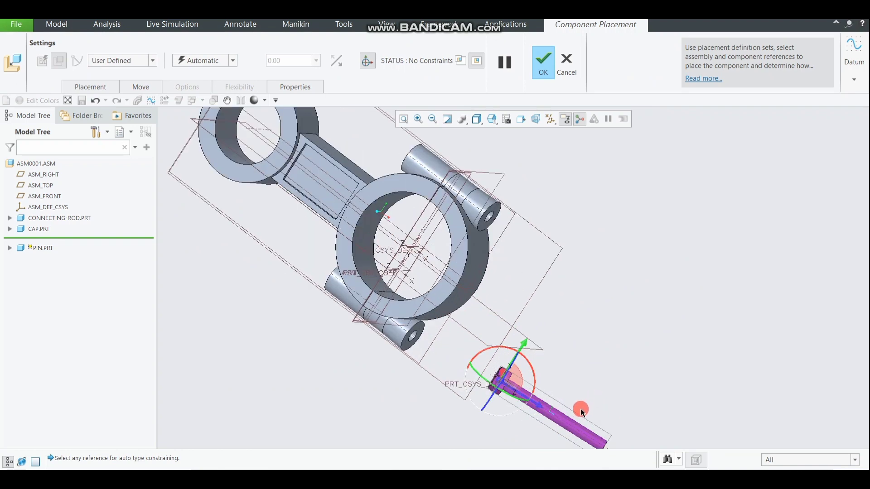
- Constrain the pin's lengthwise datum plane to a datum plane of the rod assembly, changing the constraint from Angle Offset to Coincident
{"action": "left_click", "coordinate": [580, 410]}
{"action": "middle_click_drag", "start_coordinate": [525, 285], "coordinate": [475, 253]}
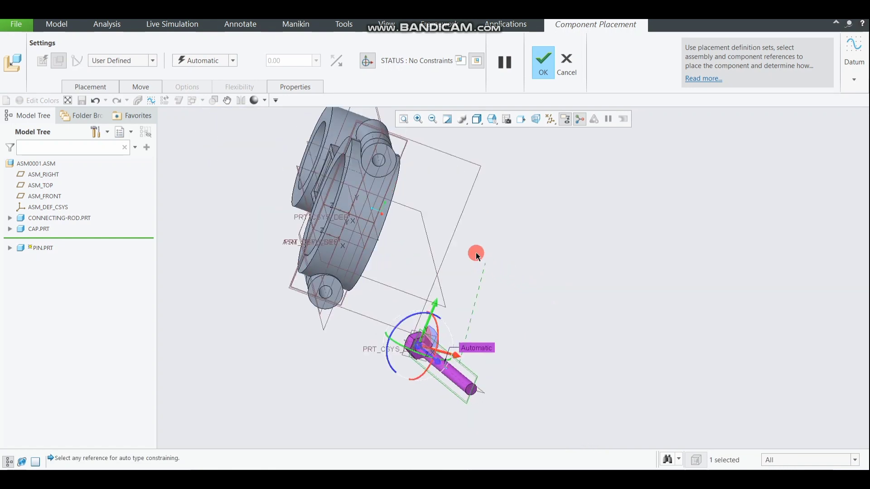
{"action": "left_click", "coordinate": [387, 145]}
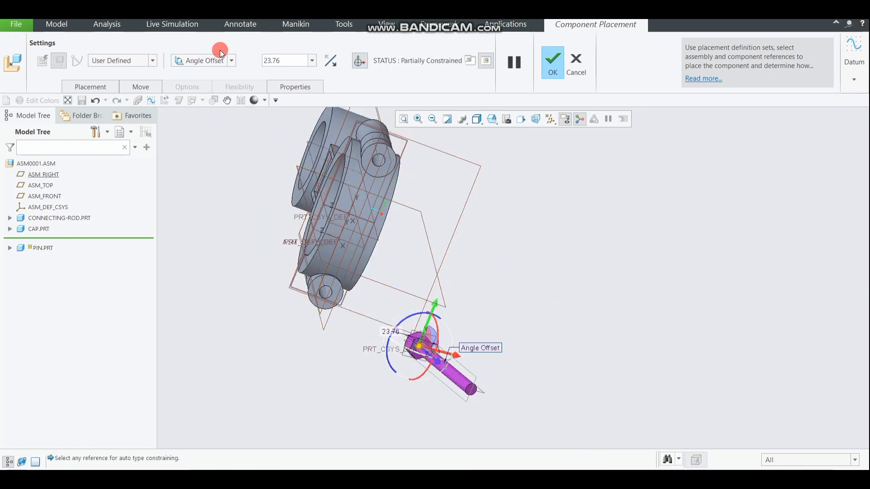
{"action": "left_click", "coordinate": [232, 60]}
{"action": "left_click", "coordinate": [218, 102]}
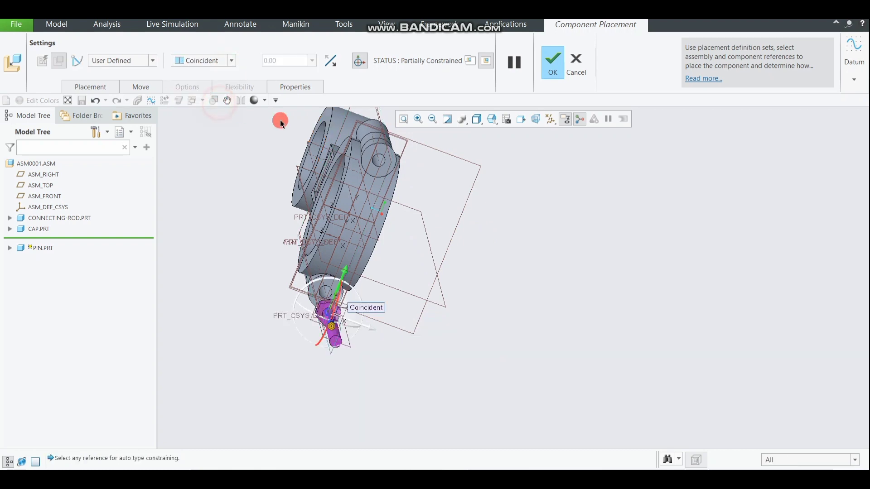
- Make the pin's shank axis coincident with the bolt-hole axis of the nearest lug
{"action": "middle_click_drag", "start_coordinate": [282, 125], "coordinate": [427, 174]}
{"action": "scroll", "coordinate": [492, 332], "scroll_direction": "down", "scroll_amount": 3}
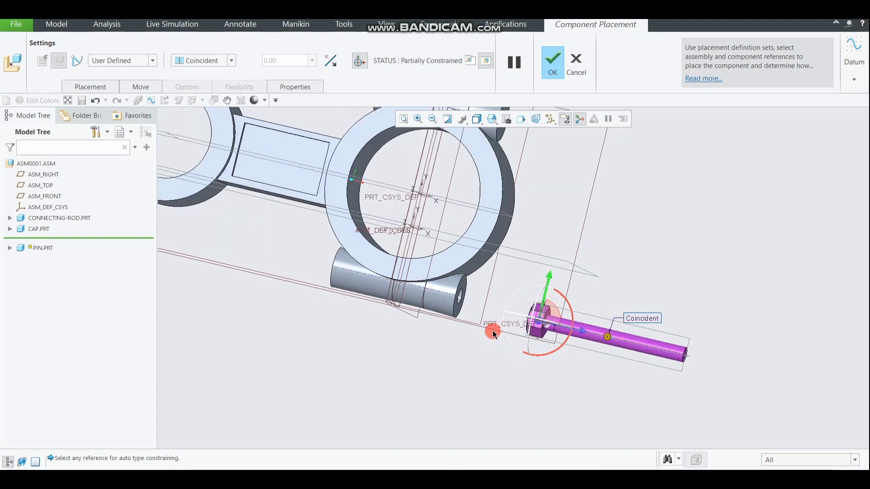
{"action": "left_click", "coordinate": [638, 334]}
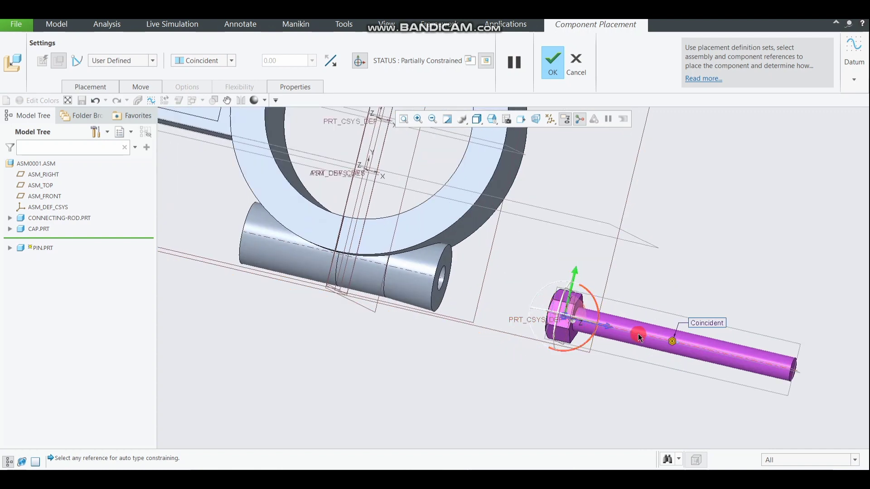
{"action": "left_click", "coordinate": [409, 272]}
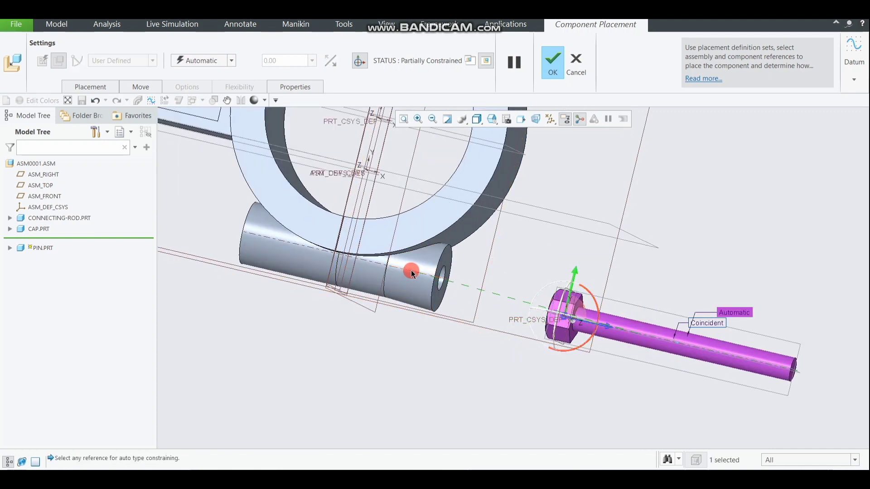
{"action": "left_click", "coordinate": [583, 311]}
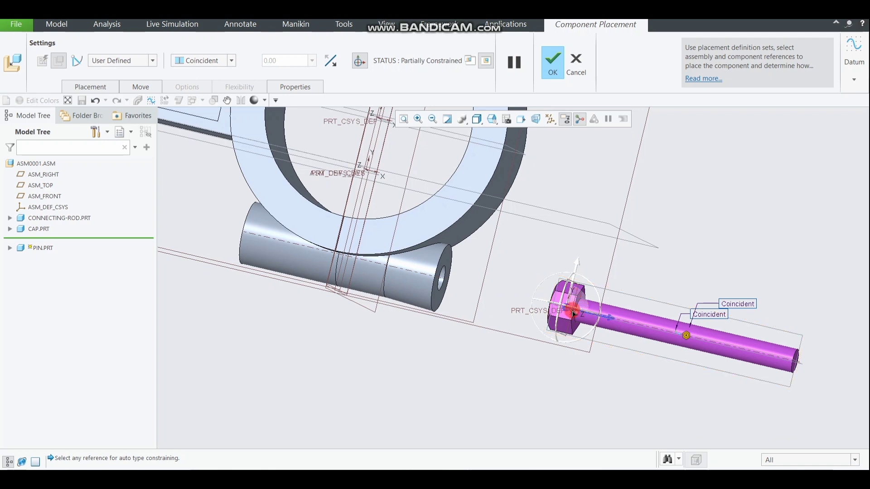
- Slide the pin along the lug axis until its shank end sits at the connecting-rod side of the lug
{"action": "mouse_move", "coordinate": [573, 312]}
{"action": "left_mouse_down"}
{"action": "mouse_move", "coordinate": [129, 185]}
{"action": "mouse_move", "coordinate": [231, 247]}
{"action": "mouse_move", "coordinate": [218, 260]}
{"action": "left_mouse_up"}
{"action": "mouse_move", "coordinate": [218, 257]}
{"action": "middle_mouse_down"}
{"action": "mouse_move", "coordinate": [235, 264]}
{"action": "mouse_move", "coordinate": [222, 261]}
{"action": "middle_mouse_up"}
{"action": "scroll", "coordinate": [222, 262], "scroll_direction": "down", "scroll_amount": 2}
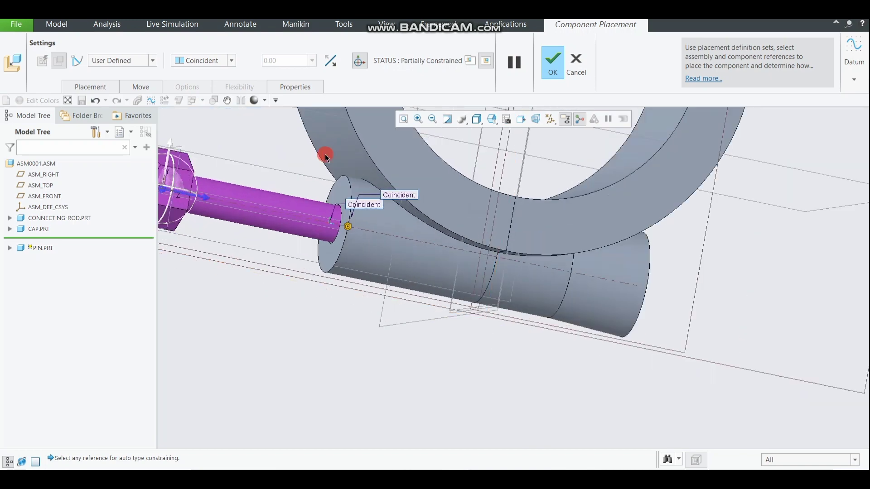
- Make the underside of the pin's hexagonal head coincident with the lug's rod-side end face and accept the placement
{"action": "left_click", "coordinate": [403, 120]}
{"action": "scroll", "coordinate": [437, 328], "scroll_direction": "down", "scroll_amount": 4}
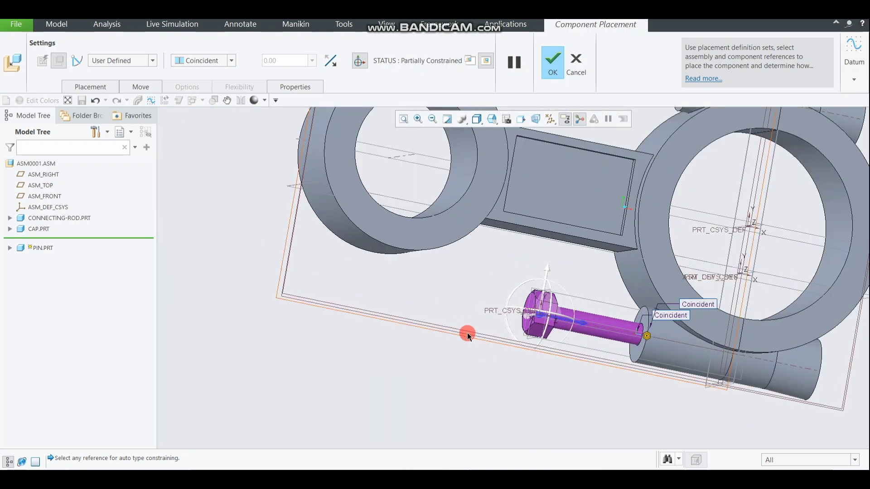
{"action": "middle_click_drag", "start_coordinate": [468, 335], "coordinate": [493, 315]}
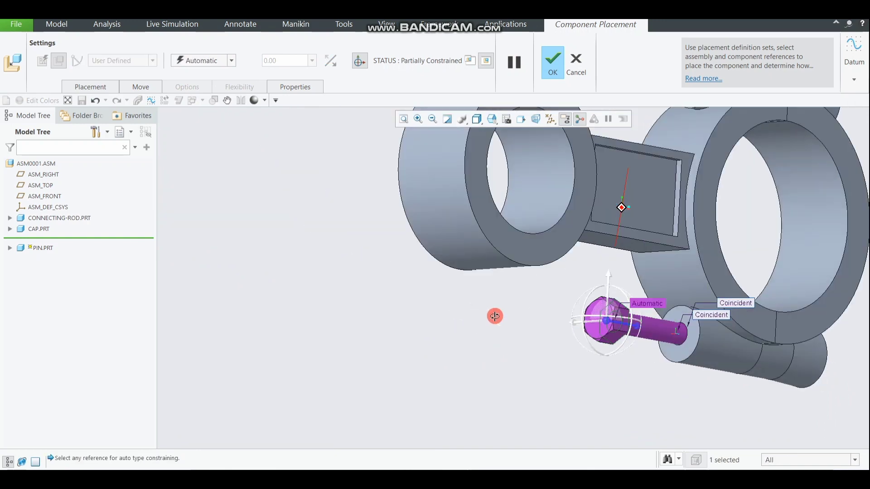
{"action": "left_click", "coordinate": [677, 355]}
{"action": "scroll", "coordinate": [601, 351], "scroll_direction": "up", "scroll_amount": 4}
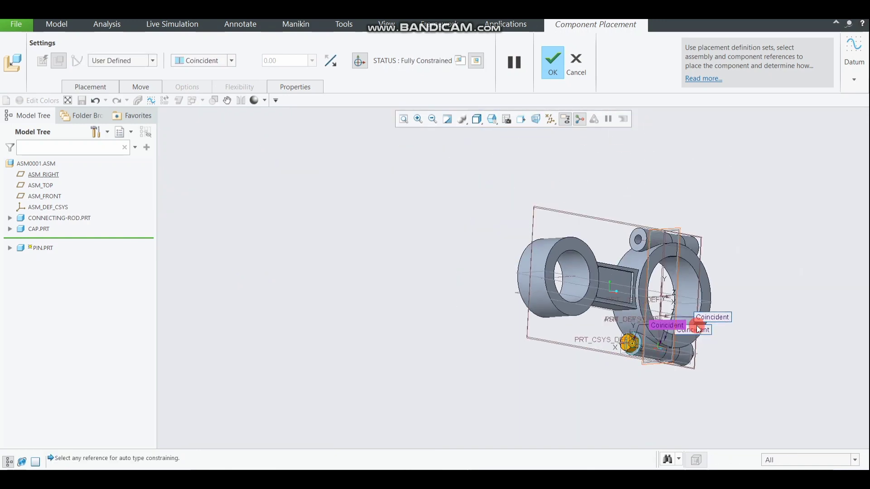
{"action": "middle_click_drag", "start_coordinate": [726, 309], "coordinate": [662, 290]}
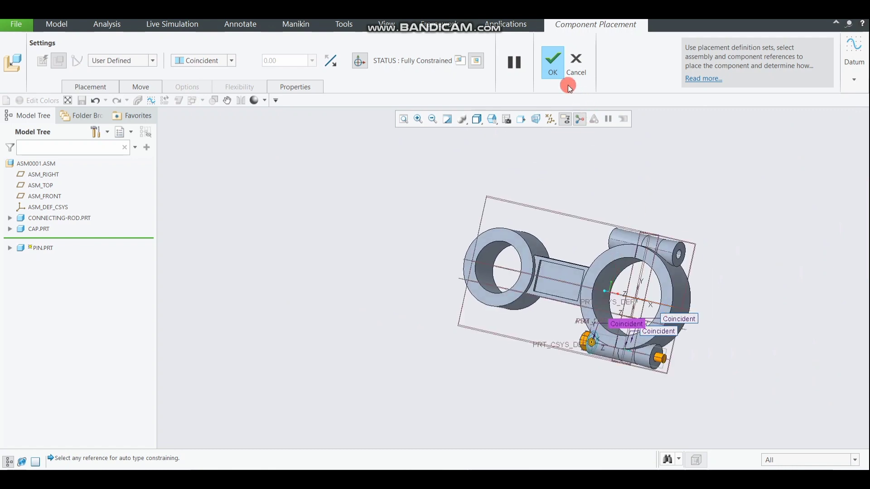
{"action": "left_click", "coordinate": [553, 70]}
- Bring a second pin.prt into the assembly and rotate it freehand with the 3D dragger beside the cap
{"action": "left_click", "coordinate": [117, 52]}
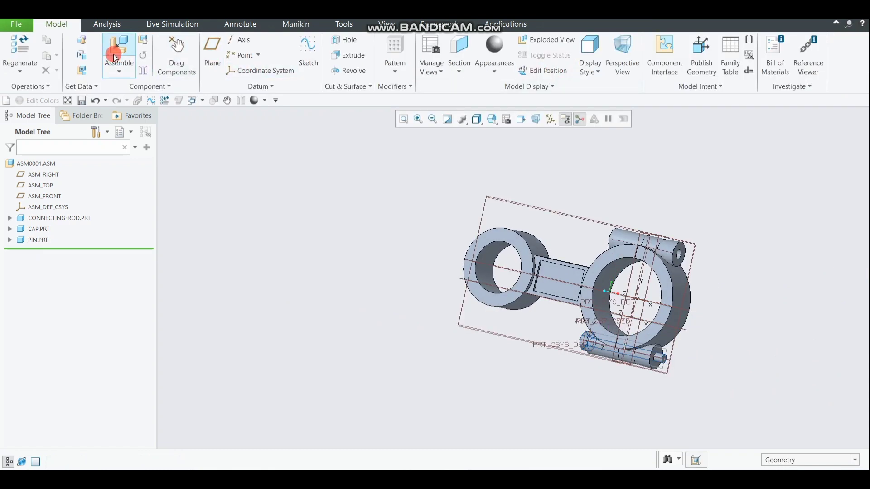
{"action": "left_click", "coordinate": [508, 379]}
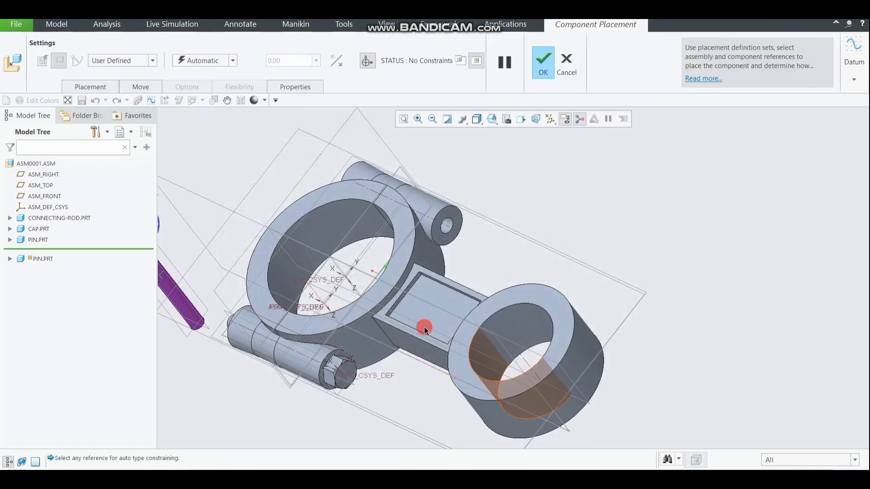
{"action": "scroll", "coordinate": [316, 283], "scroll_direction": "up", "scroll_amount": 2}
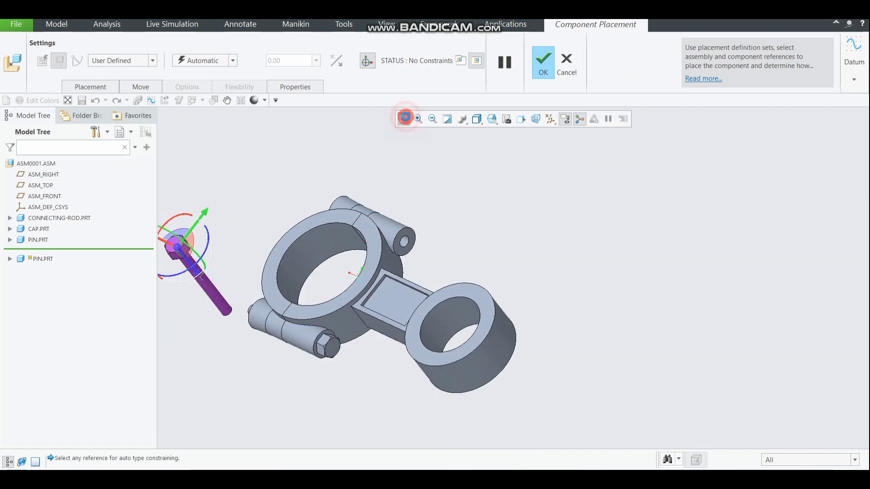
{"action": "left_click", "coordinate": [403, 119]}
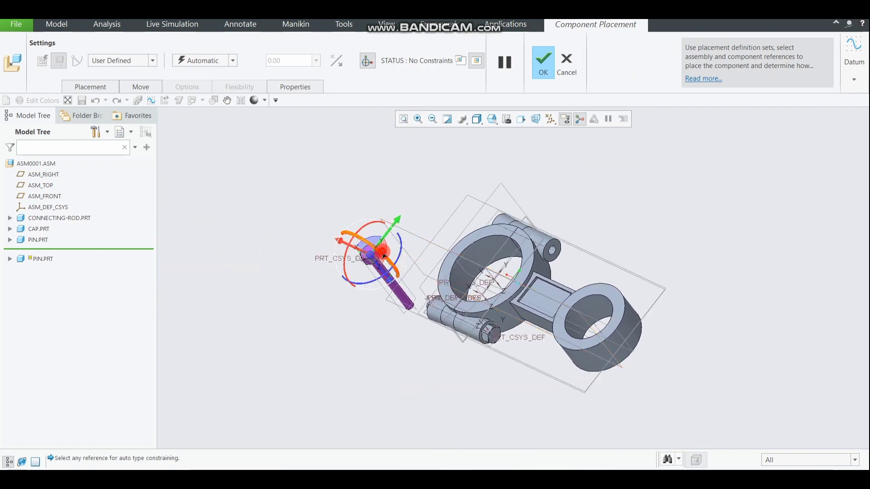
{"action": "left_click_drag", "start_coordinate": [382, 256], "coordinate": [564, 382]}
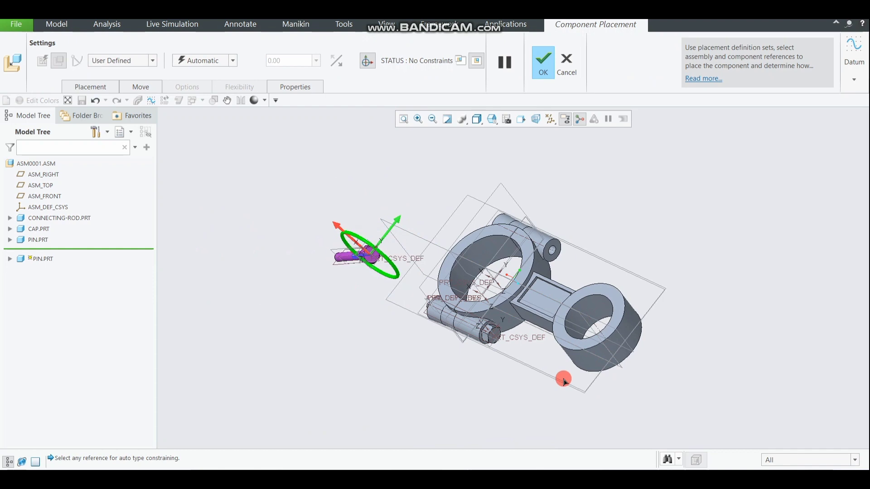
{"action": "scroll", "coordinate": [419, 257], "scroll_direction": "down", "scroll_amount": 2}
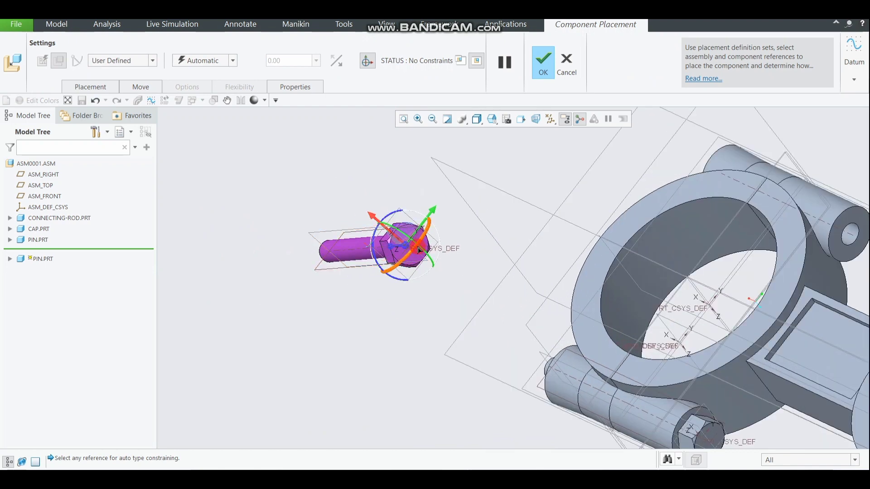
{"action": "left_click_drag", "start_coordinate": [421, 252], "coordinate": [330, 243]}
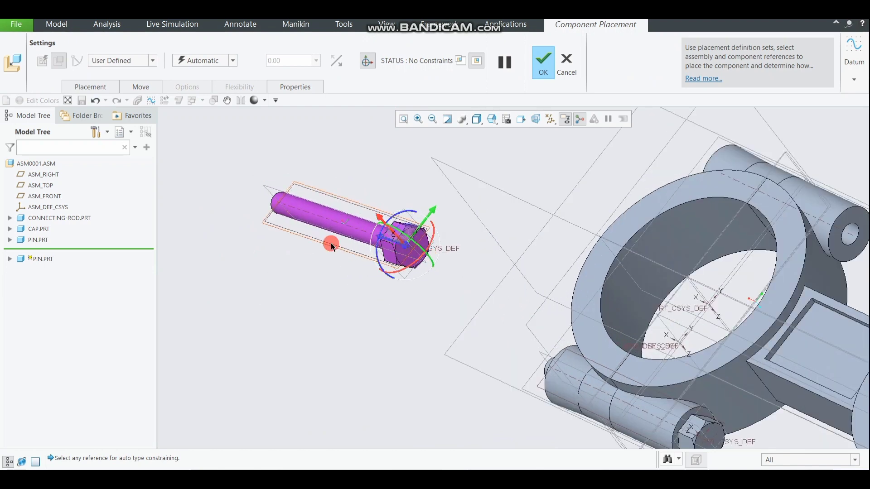
- Constrain the second pin's lengthwise datum plane to ASM_FRONT, changing the constraint from Angle Offset to Coincident
{"action": "scroll", "coordinate": [528, 229], "scroll_direction": "up", "scroll_amount": 5}
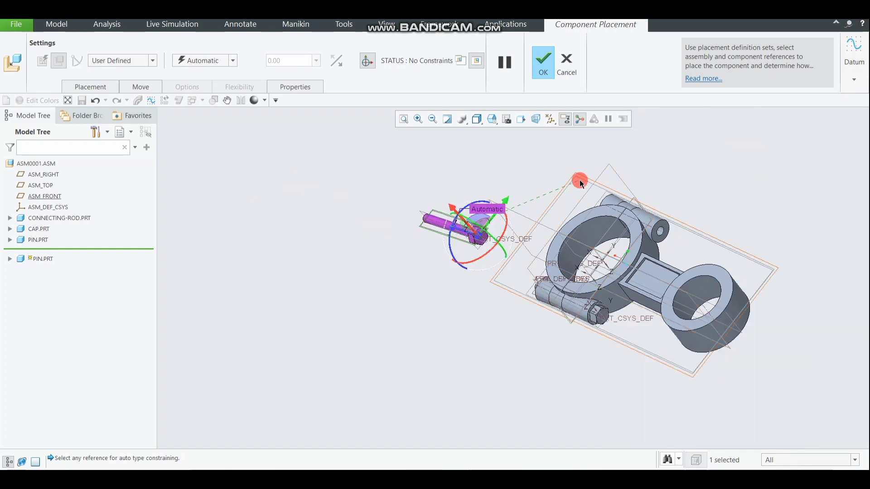
{"action": "left_click", "coordinate": [579, 180]}
{"action": "left_click", "coordinate": [492, 184]}
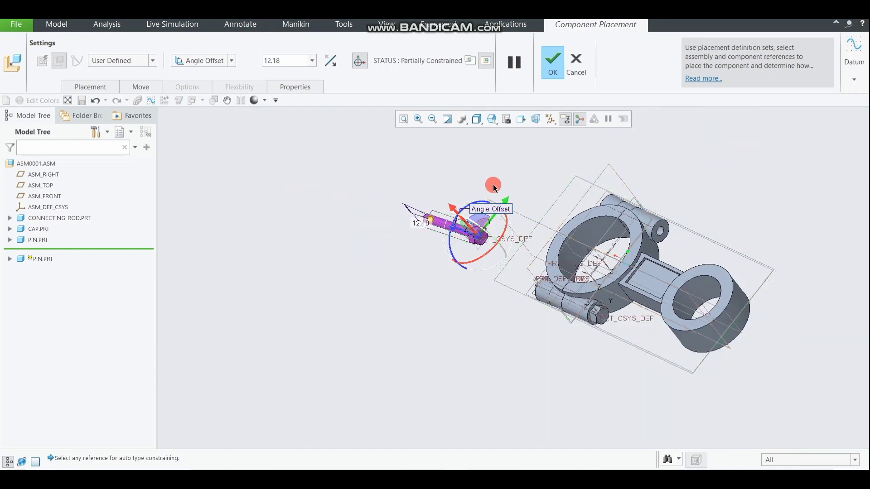
{"action": "left_click", "coordinate": [234, 61]}
{"action": "left_click", "coordinate": [222, 97]}
- Constrain the second pin's axis to the empty lug's axis, changing the constraint from Distance to Coincident
{"action": "scroll", "coordinate": [455, 219], "scroll_direction": "down", "scroll_amount": 2}
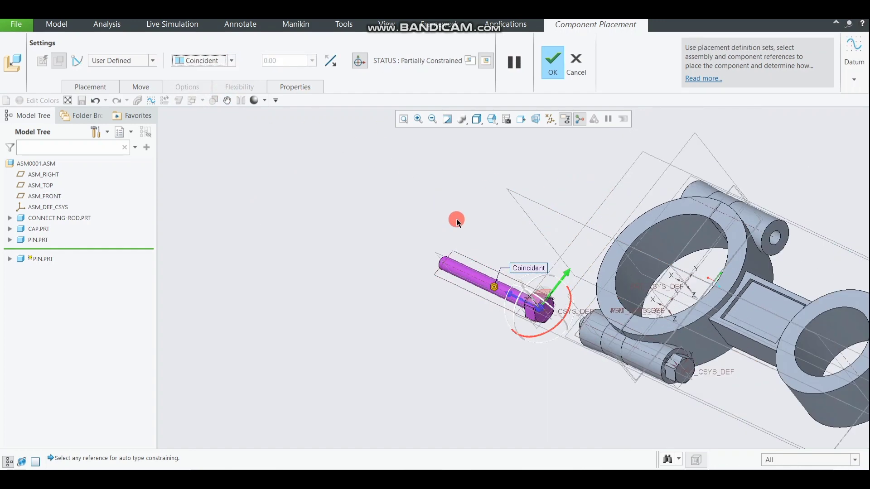
{"action": "left_click", "coordinate": [467, 272]}
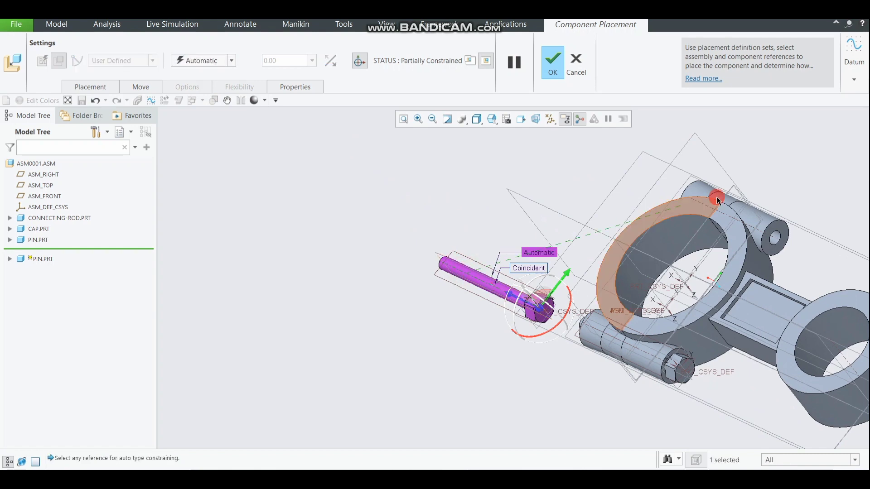
{"action": "left_click", "coordinate": [760, 232]}
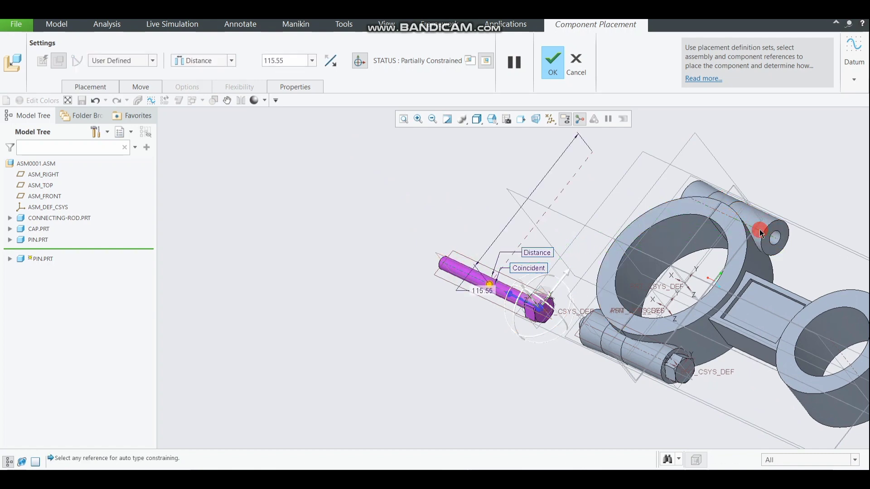
{"action": "left_click", "coordinate": [231, 63]}
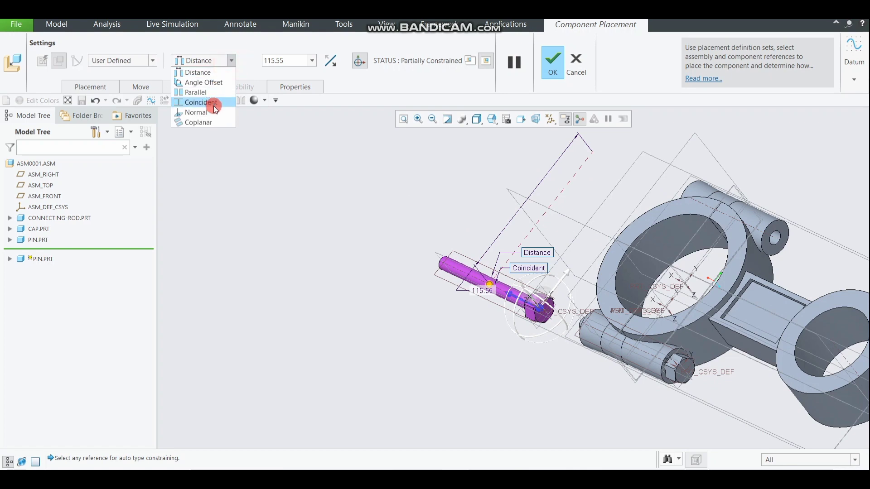
{"action": "left_click", "coordinate": [214, 109]}
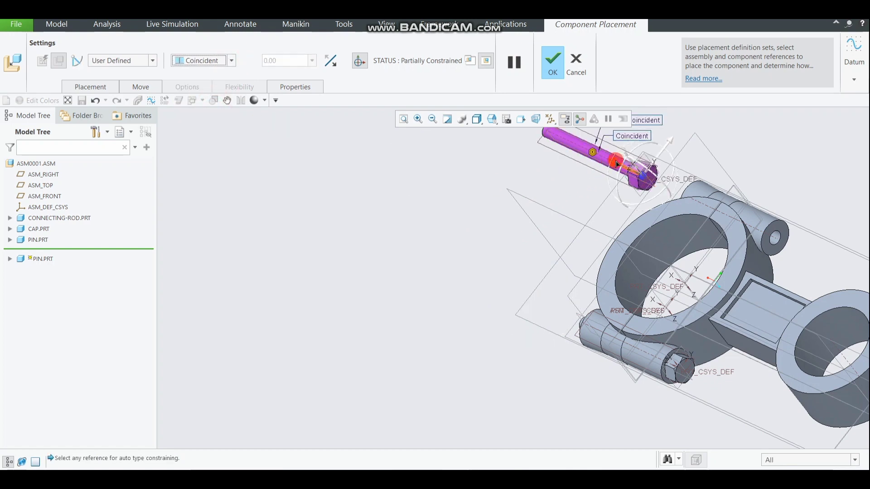
- Slide the second pin along its axis to the connecting-rod side of the empty lug
{"action": "left_click_drag", "start_coordinate": [617, 164], "coordinate": [858, 253]}
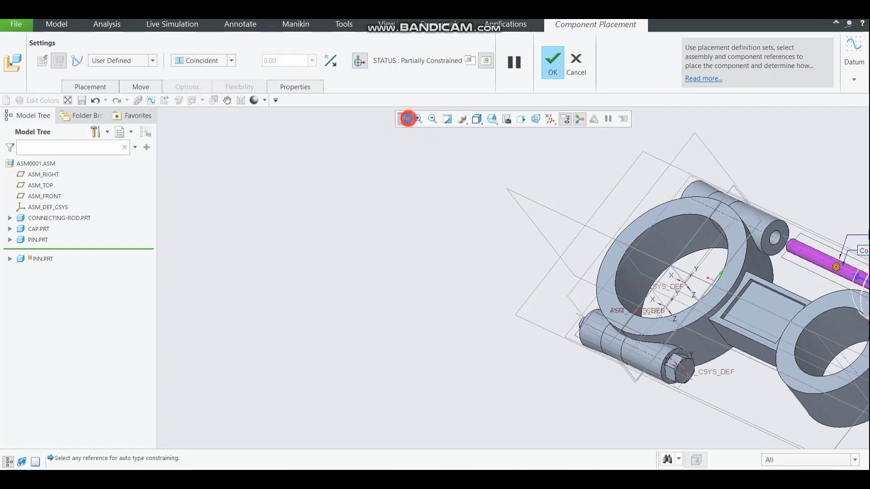
{"action": "left_click", "coordinate": [408, 119]}
{"action": "scroll", "coordinate": [602, 212], "scroll_direction": "down", "scroll_amount": 3}
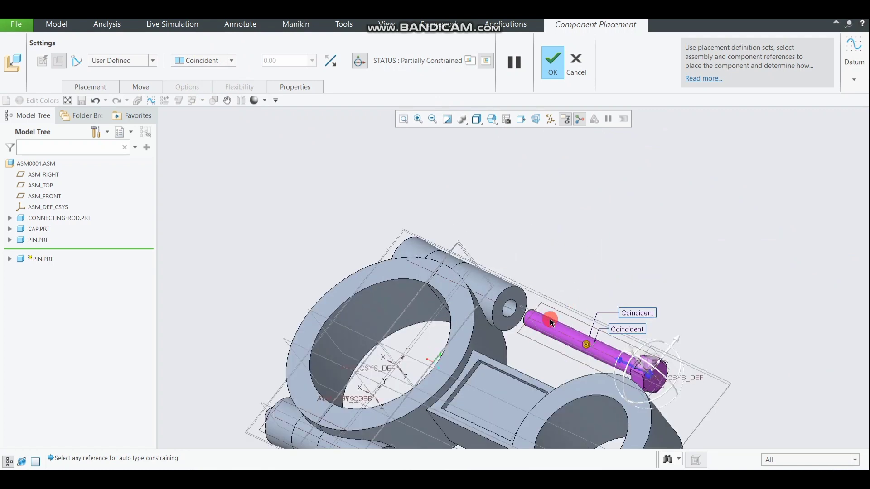
- Constrain the underside of the second pin's head to the lug's end face, changing the constraint from Distance to Coincident
{"action": "middle_click_drag", "start_coordinate": [583, 247], "coordinate": [633, 289]}
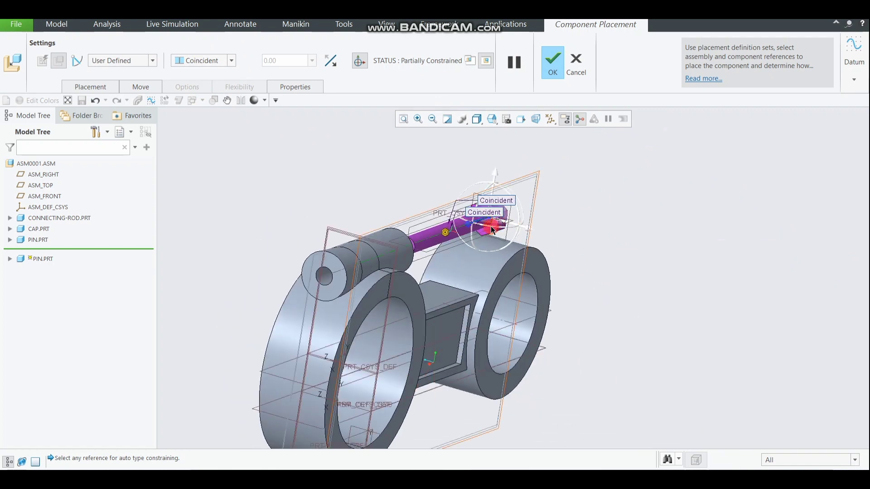
{"action": "scroll", "coordinate": [477, 224], "scroll_direction": "down", "scroll_amount": 3}
{"action": "left_click", "coordinate": [387, 243]}
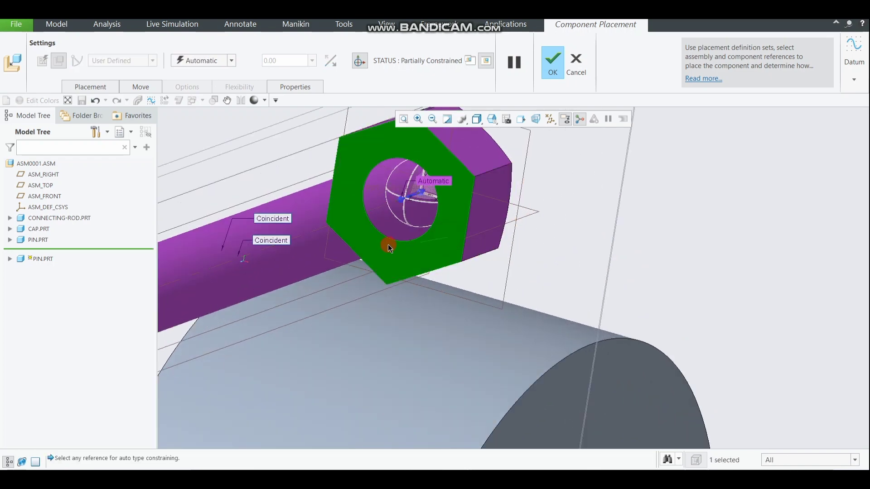
{"action": "scroll", "coordinate": [385, 245], "scroll_direction": "up", "scroll_amount": 5}
{"action": "middle_click_drag", "start_coordinate": [267, 206], "coordinate": [175, 162]}
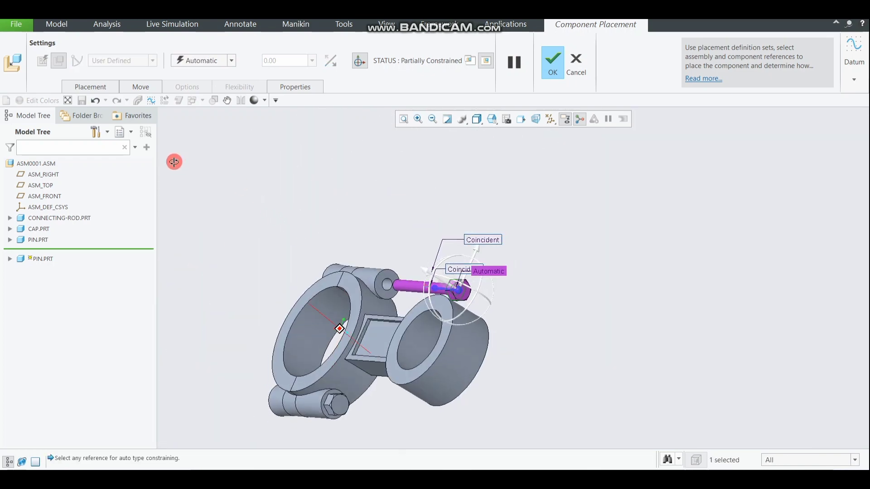
{"action": "scroll", "coordinate": [380, 290], "scroll_direction": "down", "scroll_amount": 3}
{"action": "scroll", "coordinate": [379, 290], "scroll_direction": "down", "scroll_amount": 3}
{"action": "left_click", "coordinate": [381, 243]}
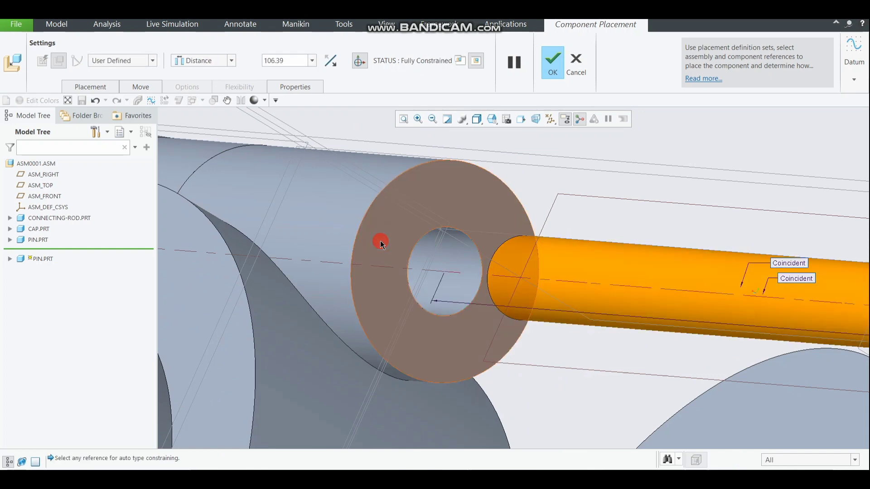
{"action": "left_click", "coordinate": [235, 54]}
{"action": "left_click", "coordinate": [226, 93]}
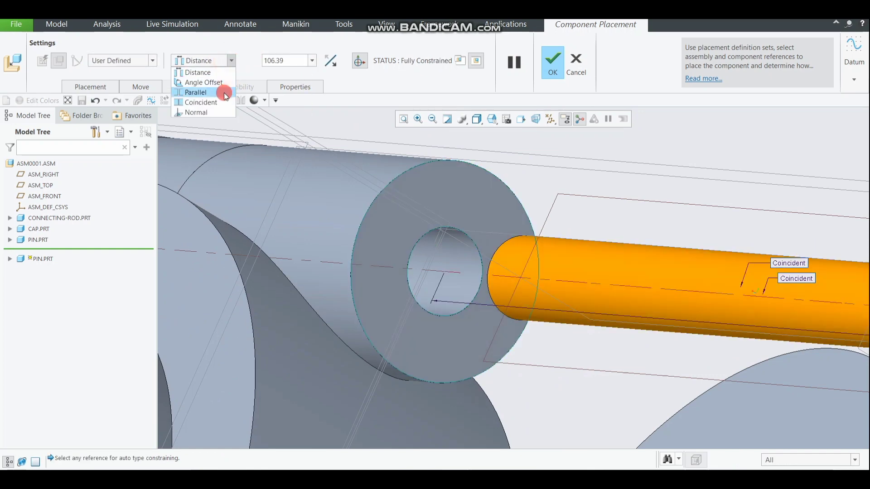
{"action": "left_click", "coordinate": [222, 102]}
{"action": "scroll", "coordinate": [252, 120], "scroll_direction": "up", "scroll_amount": 5}
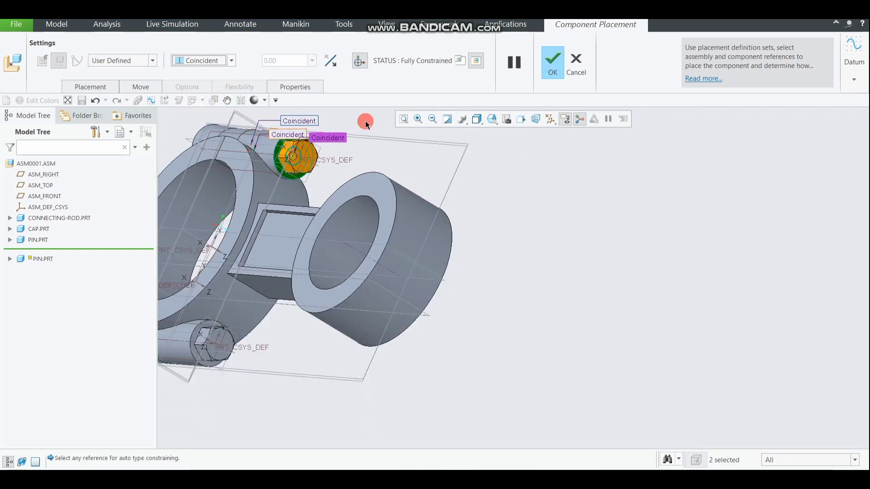
- Hide all axes, points, coordinate systems and datum planes, and accept the second pin's placement
{"action": "left_click", "coordinate": [401, 119]}
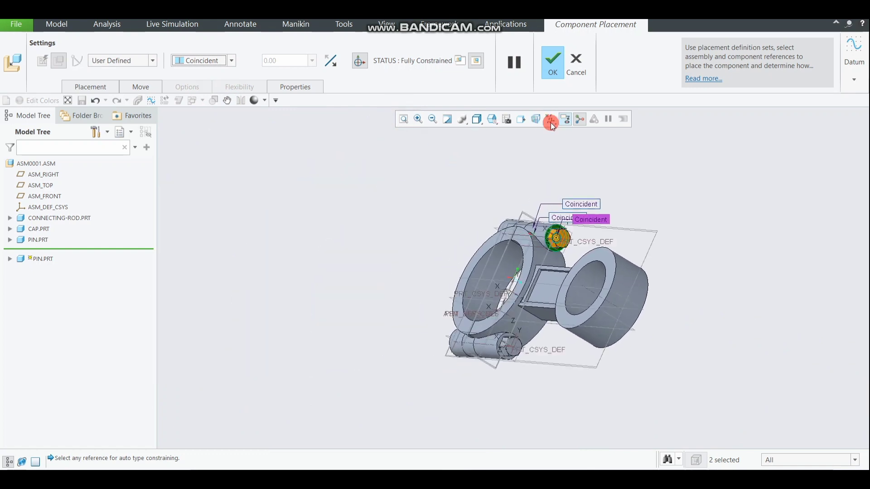
{"action": "left_click", "coordinate": [547, 119]}
{"action": "left_click", "coordinate": [550, 133]}
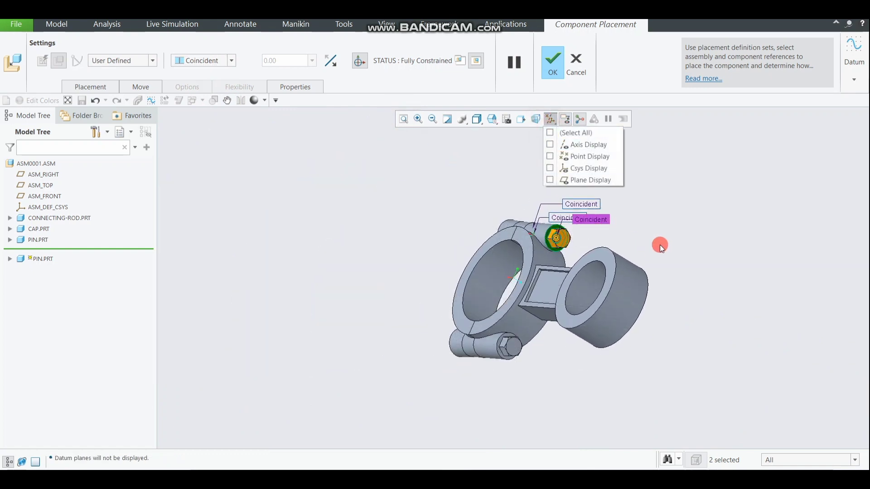
{"action": "left_click", "coordinate": [652, 212]}
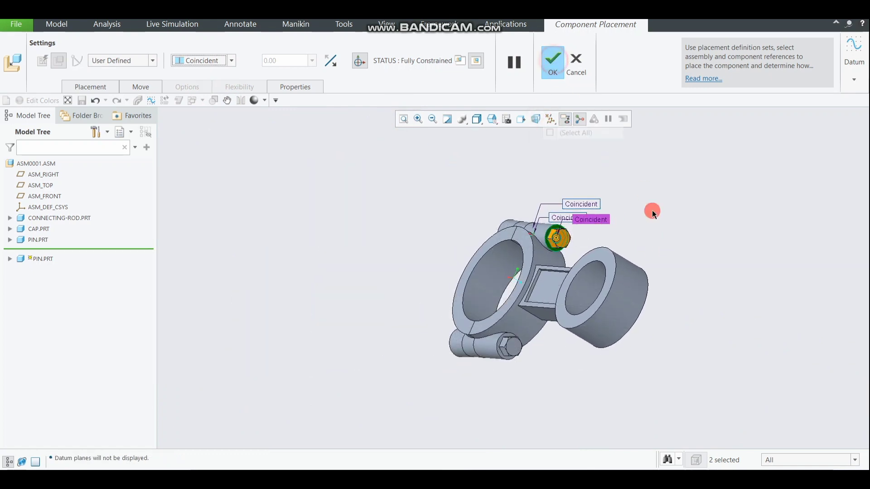
{"action": "left_click", "coordinate": [548, 74]}
- Explode the assembly in the default explode state, inspect it from several sides, return it to the assembled state and explode it again
{"action": "scroll", "coordinate": [607, 204], "scroll_direction": "down", "scroll_amount": 3}
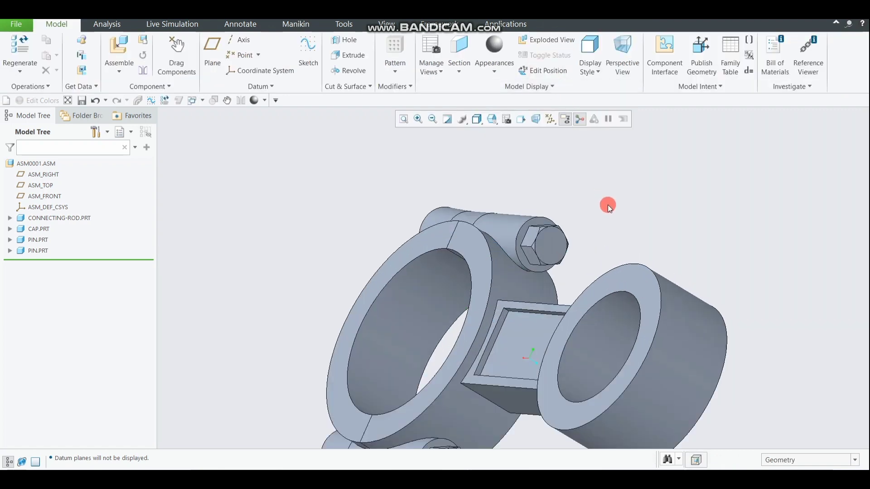
{"action": "scroll", "coordinate": [611, 209], "scroll_direction": "up", "scroll_amount": 2}
{"action": "middle_click_drag", "start_coordinate": [618, 213], "coordinate": [629, 85]}
{"action": "middle_click_drag", "start_coordinate": [690, 136], "coordinate": [509, 136]}
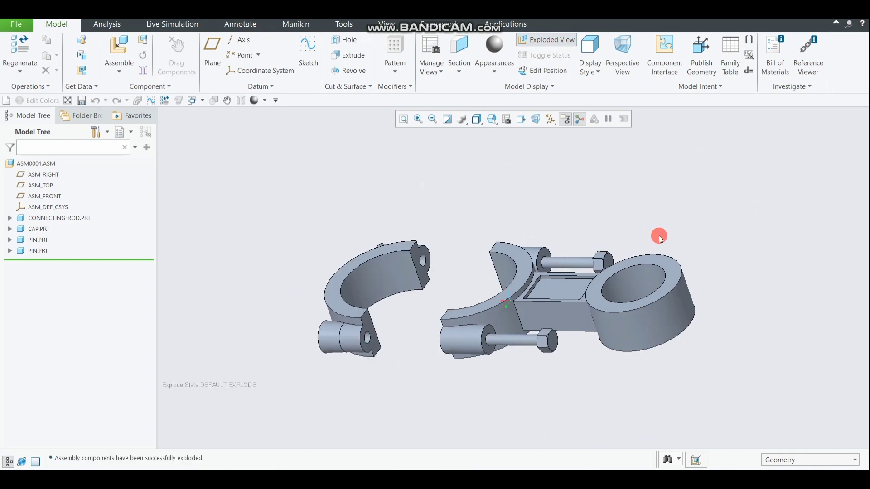
{"action": "middle_click_drag", "start_coordinate": [613, 217], "coordinate": [635, 145]}
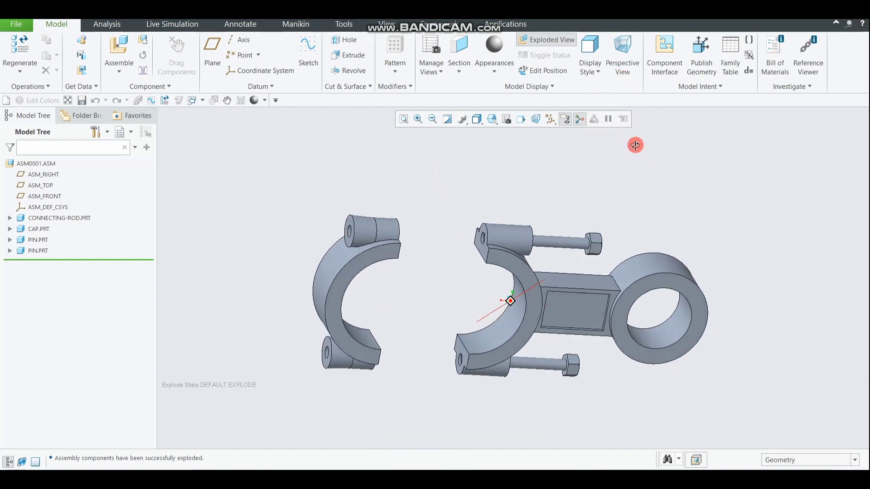
{"action": "left_click", "coordinate": [558, 40]}
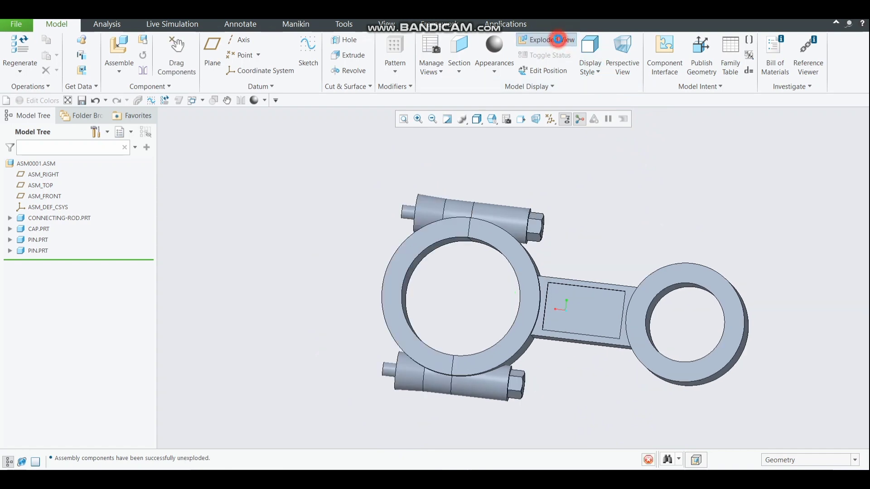
{"action": "left_click", "coordinate": [558, 39]}
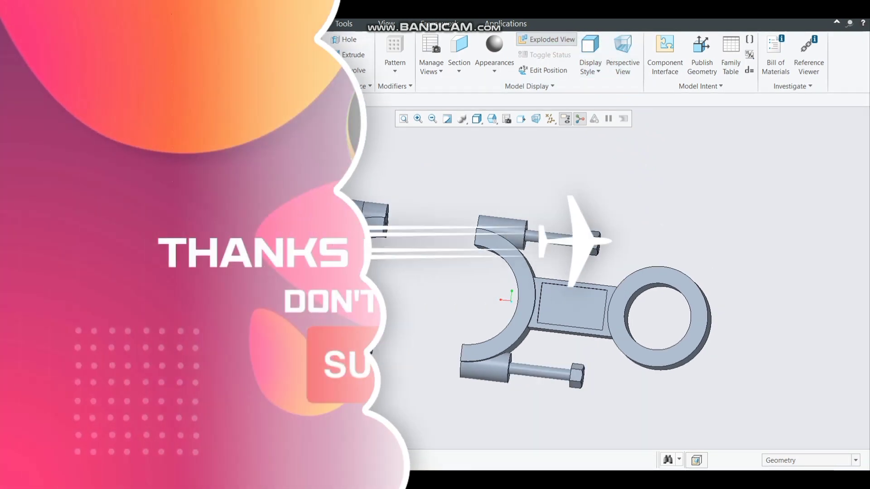